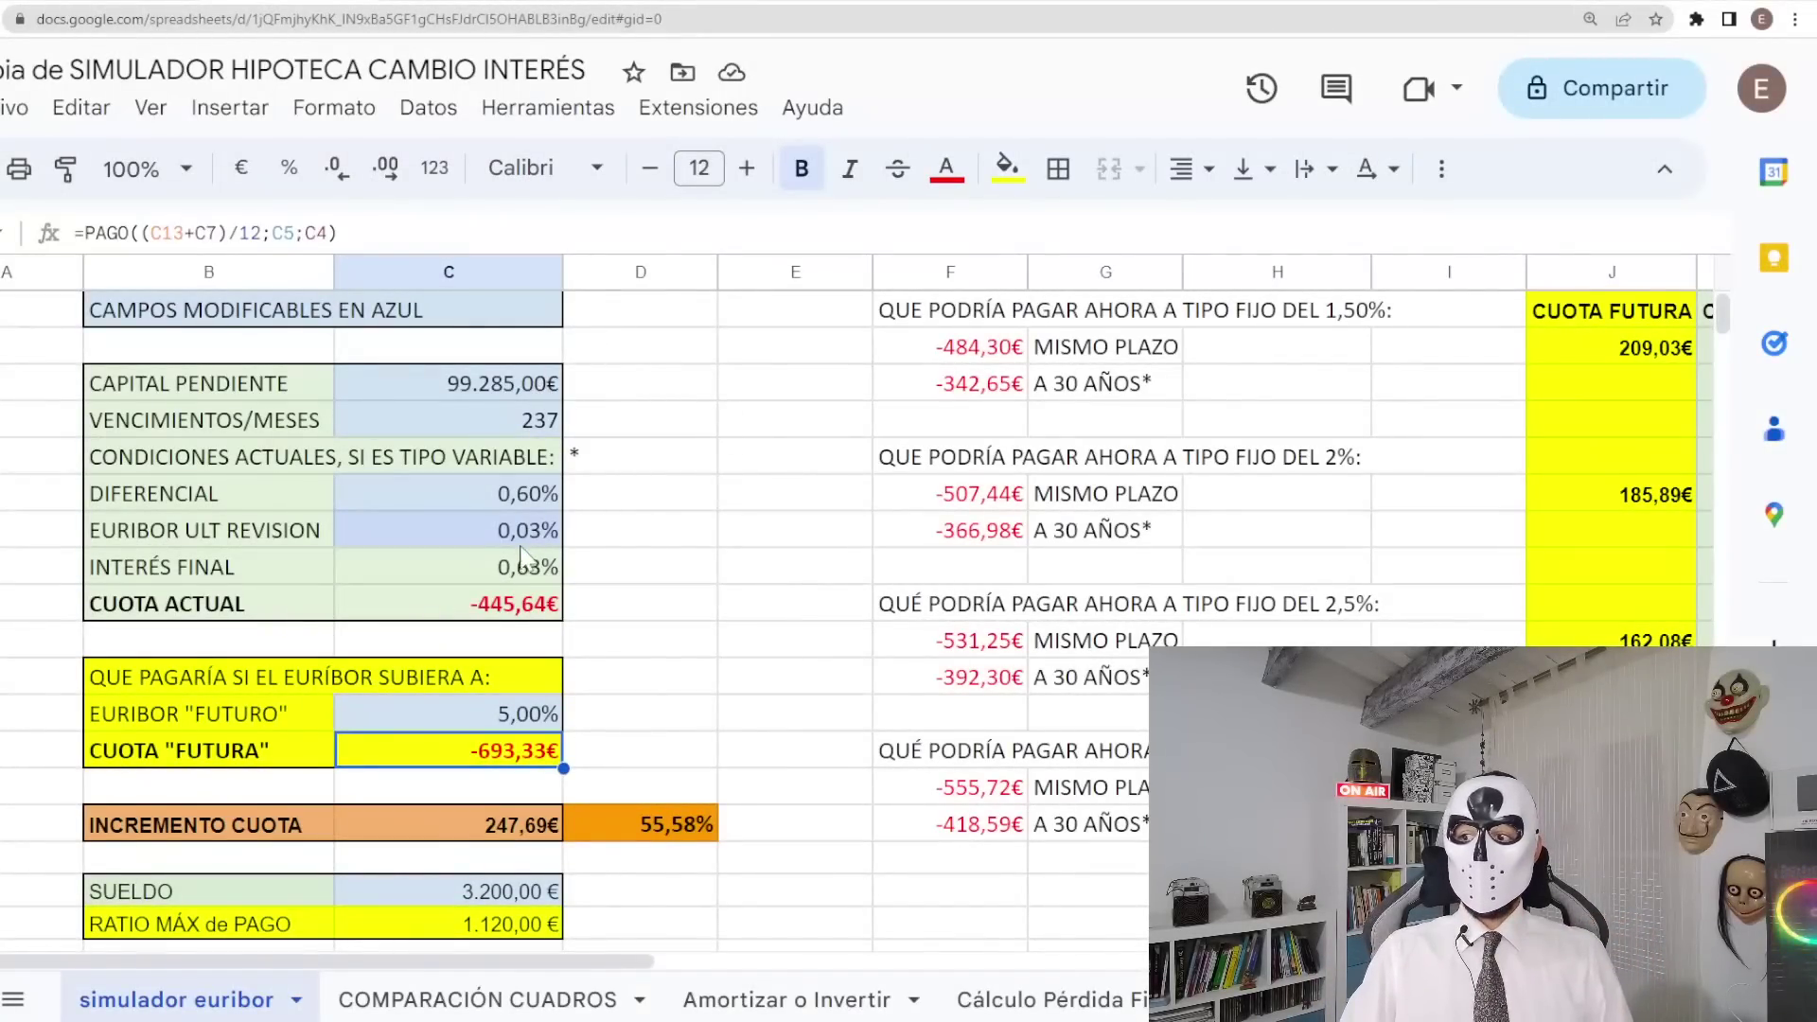
# Examine the mortgage simulator's current instalment, outstanding capital, remaining months, final interest, salary and maximum payment ratio.
pyautogui.click(488, 606)
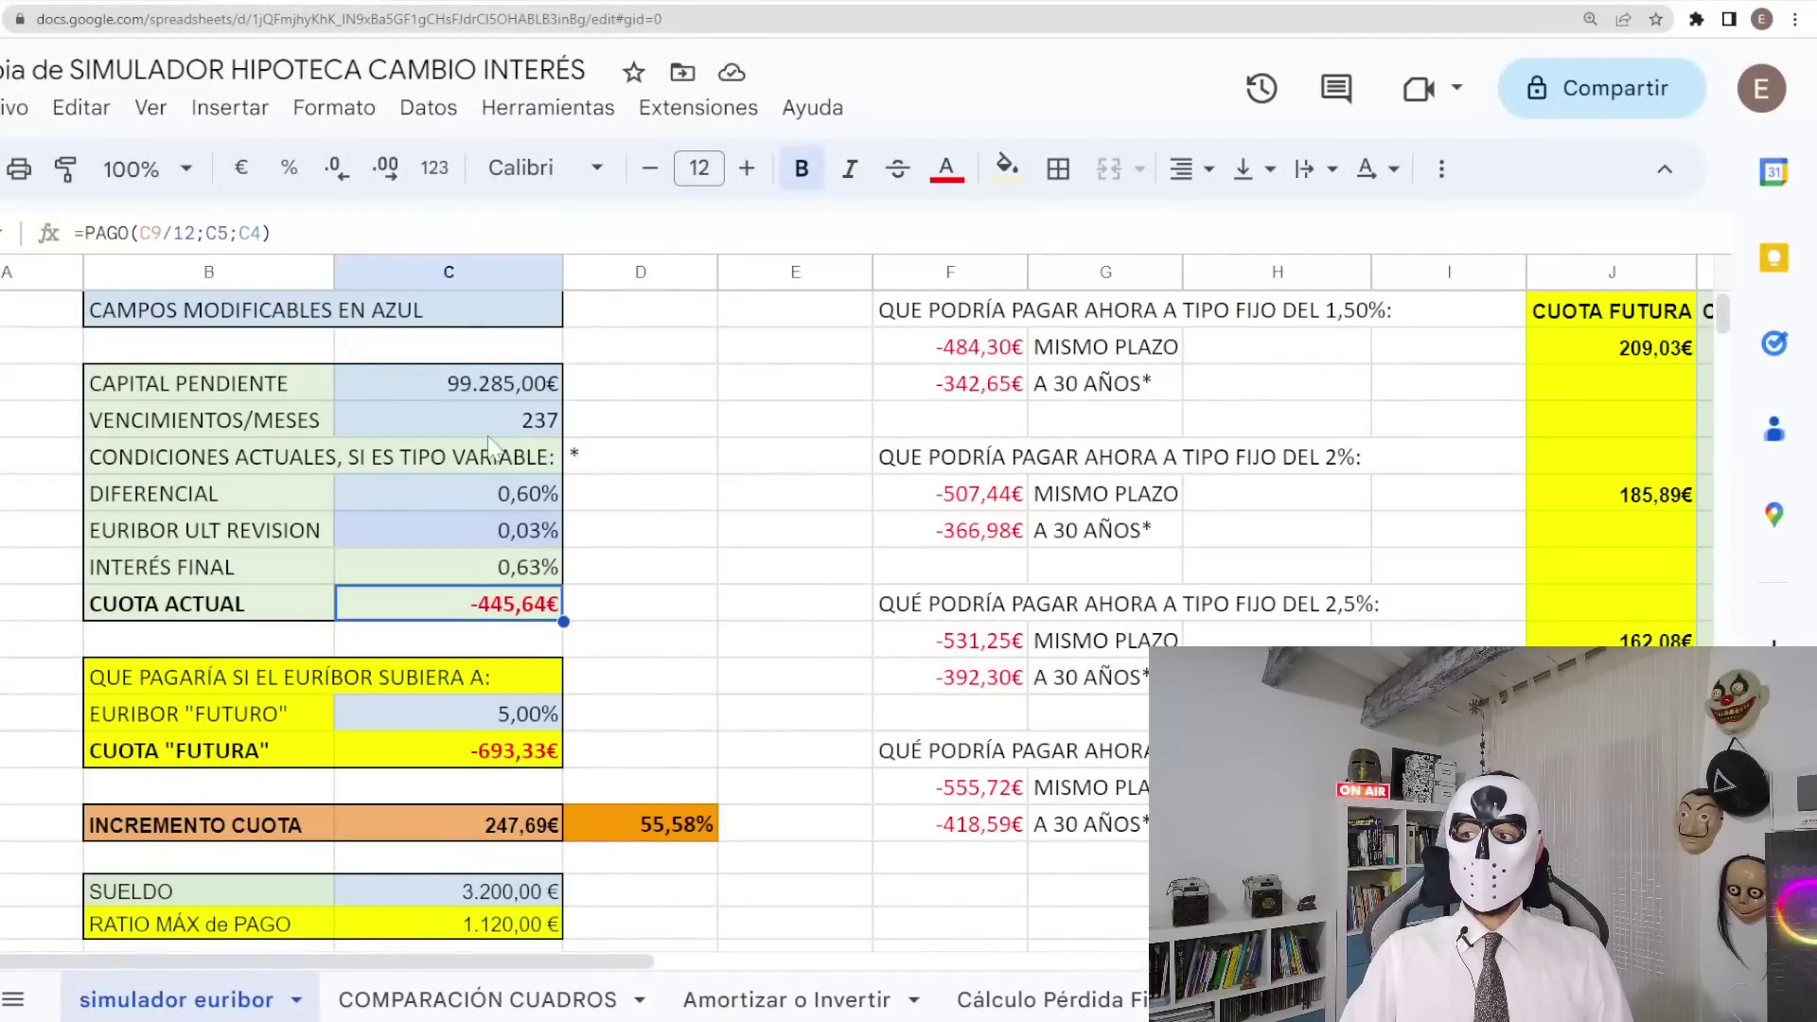
pyautogui.click(470, 390)
pyautogui.click(464, 419)
pyautogui.click(486, 568)
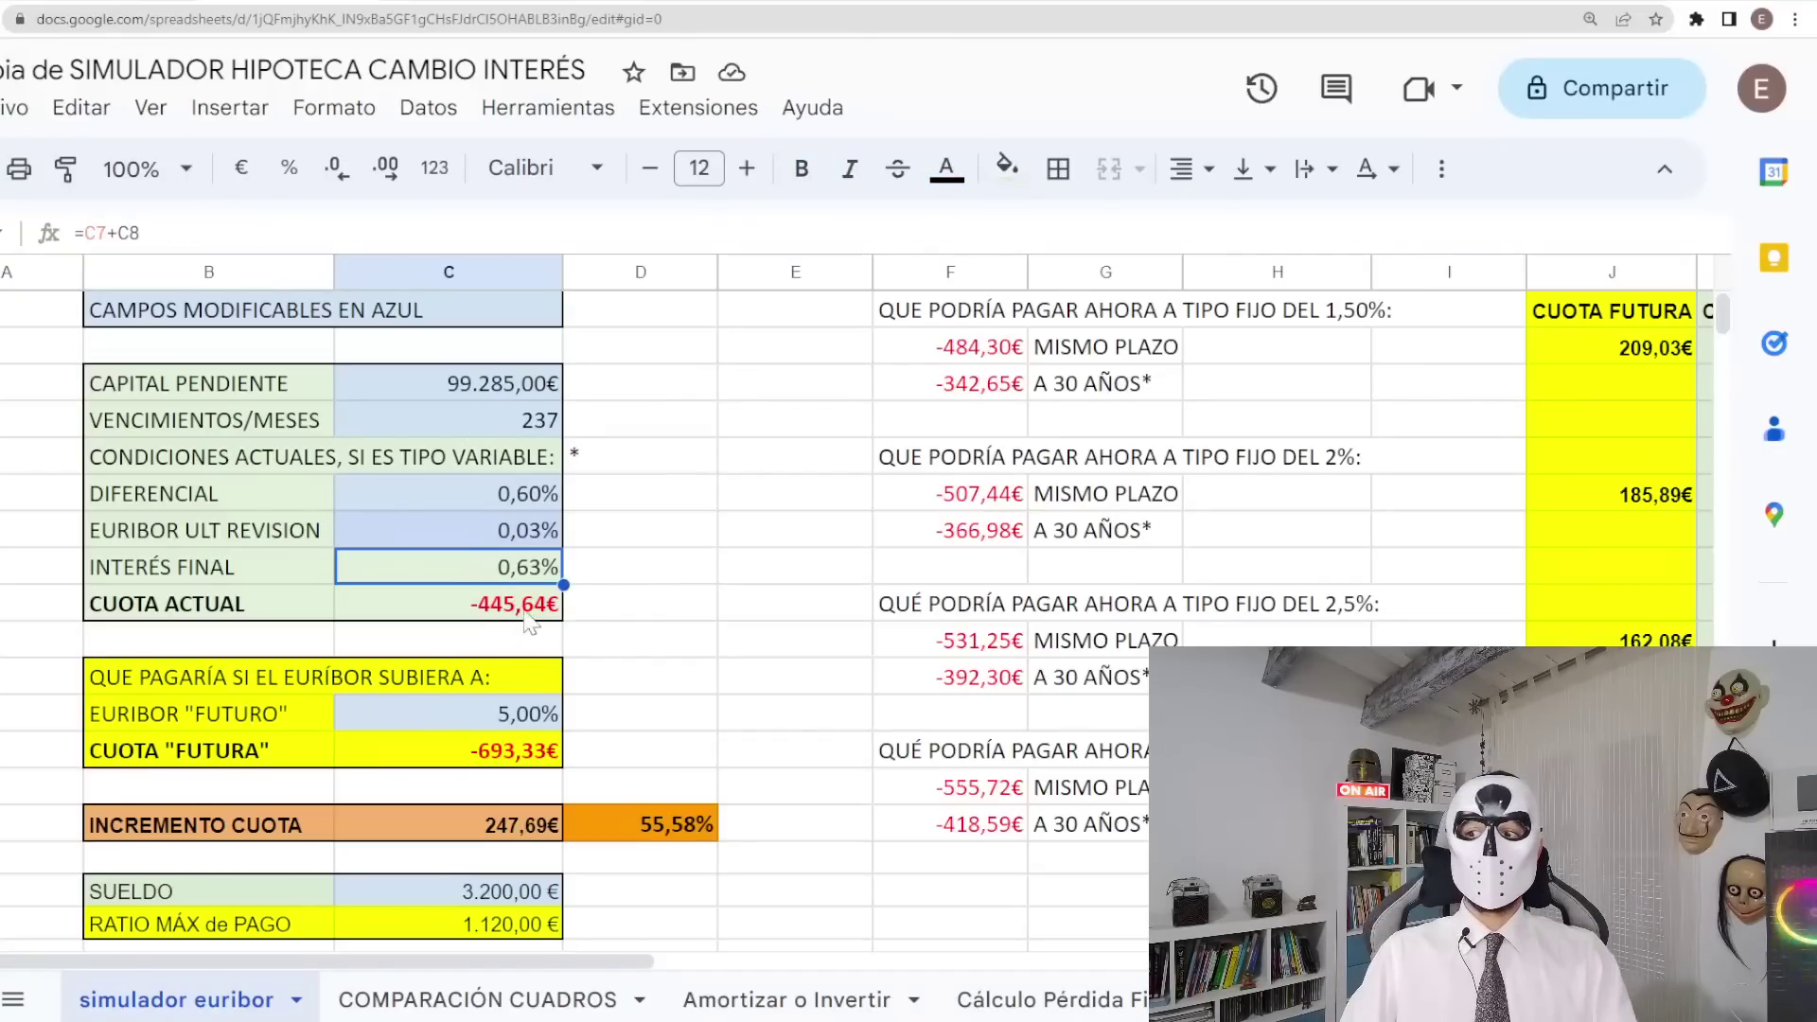
pyautogui.click(521, 611)
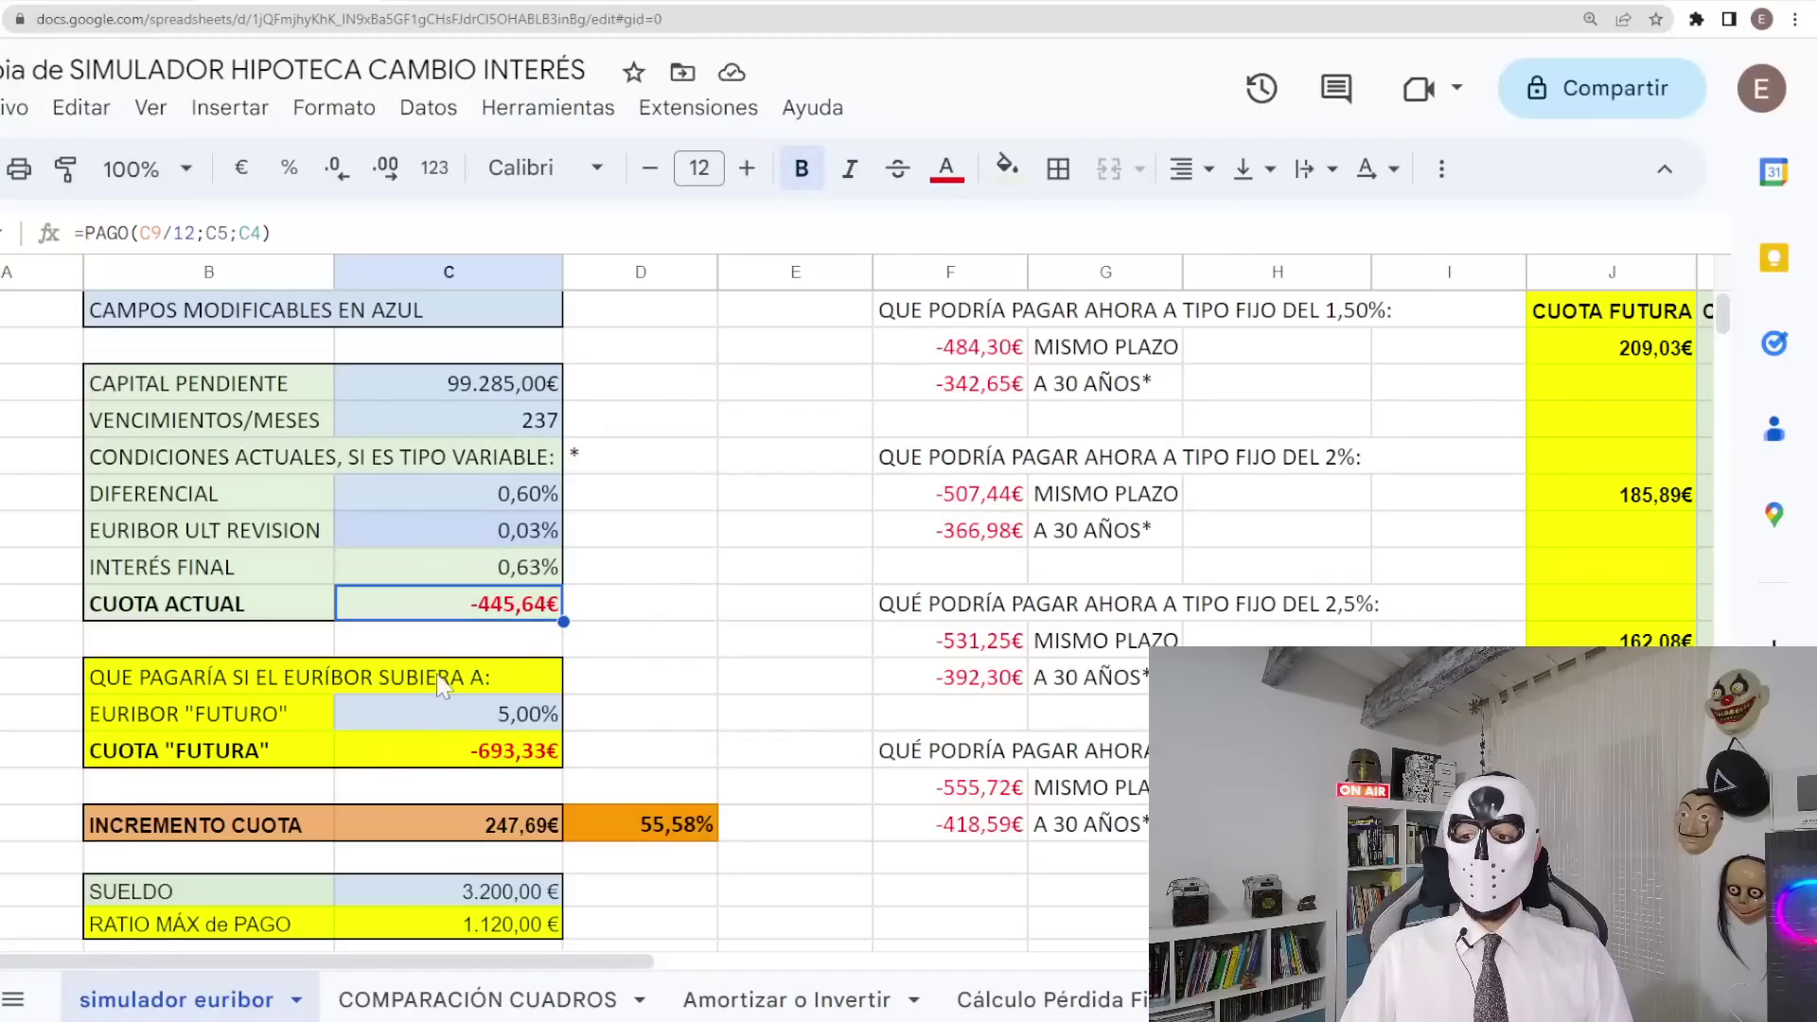
pyautogui.click(452, 892)
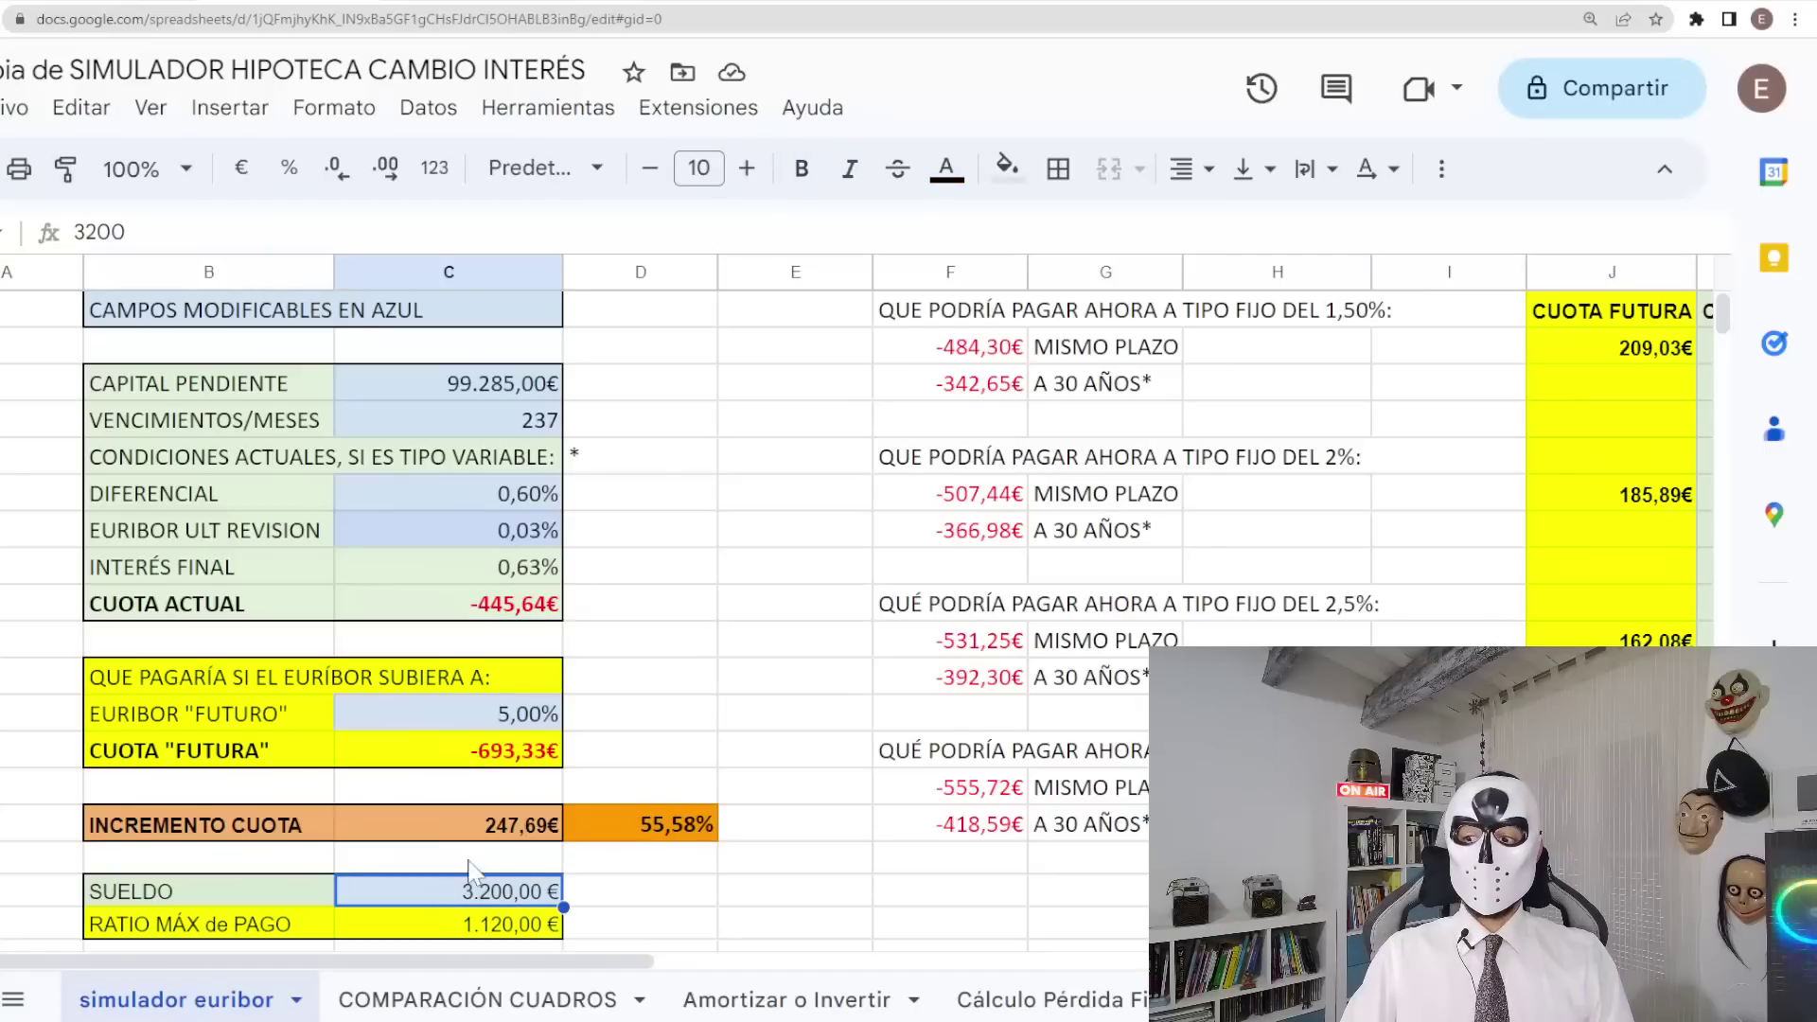
pyautogui.click(492, 932)
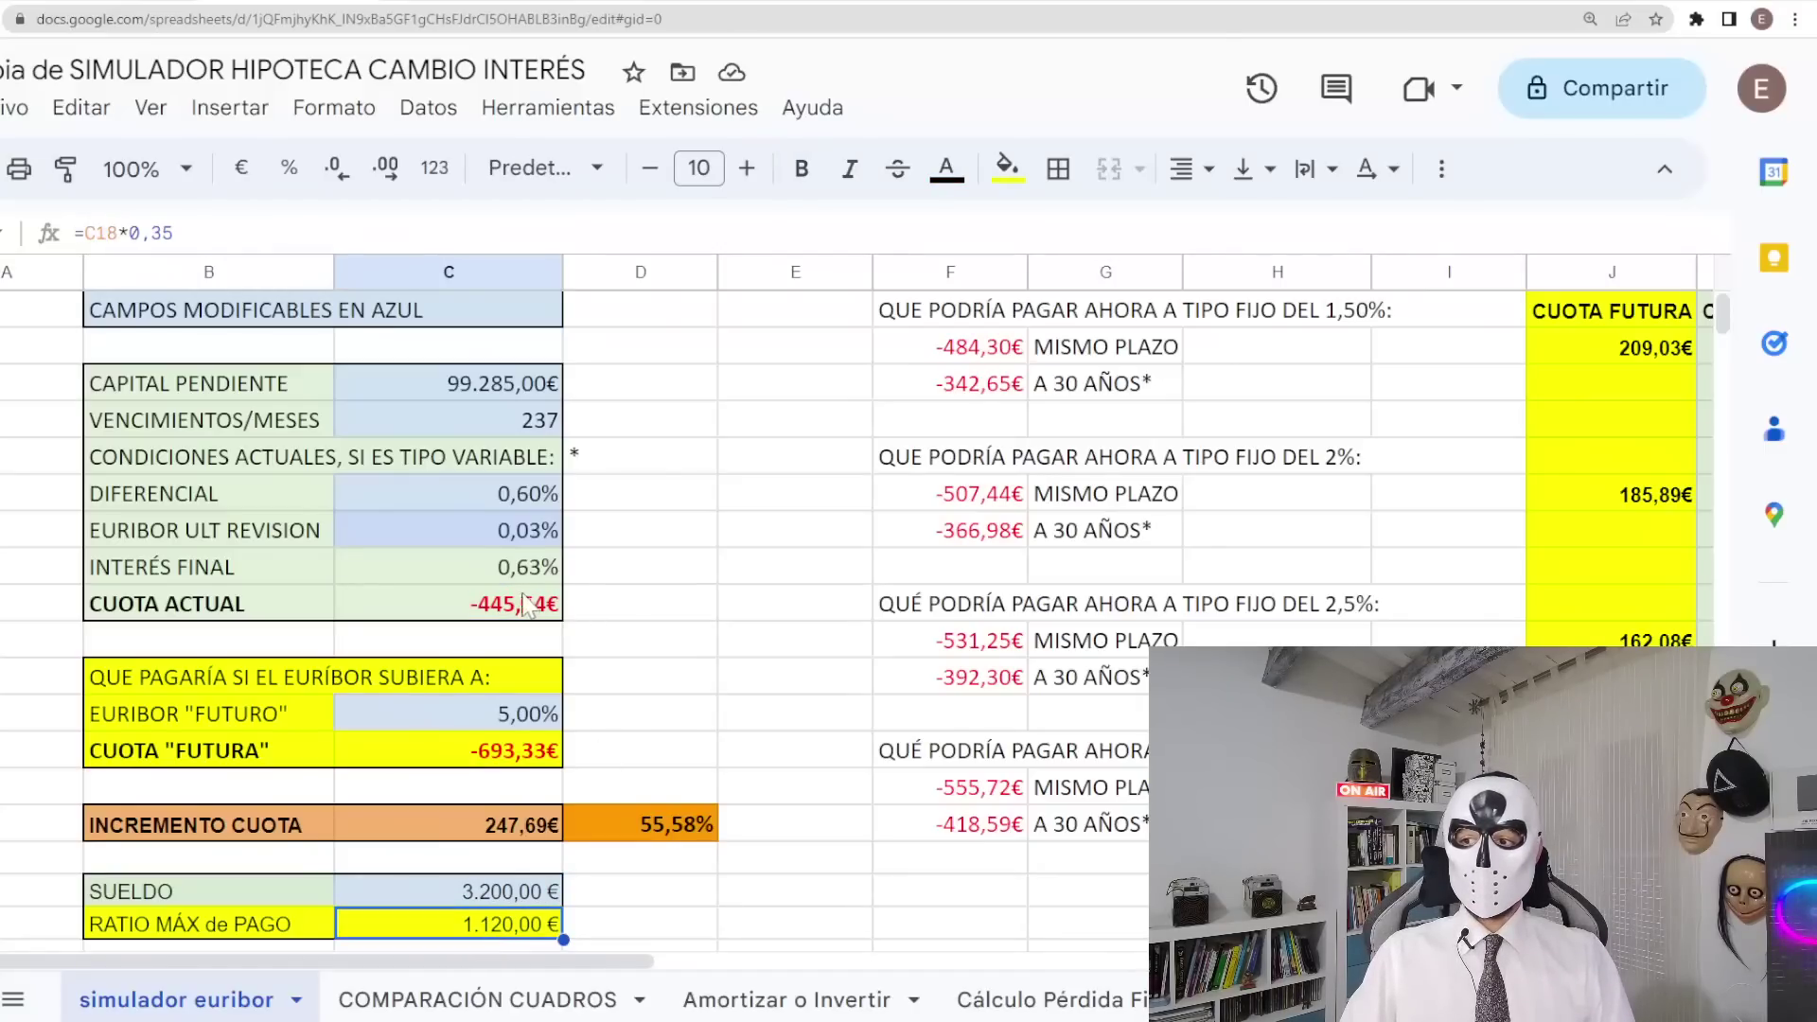
pyautogui.click(492, 605)
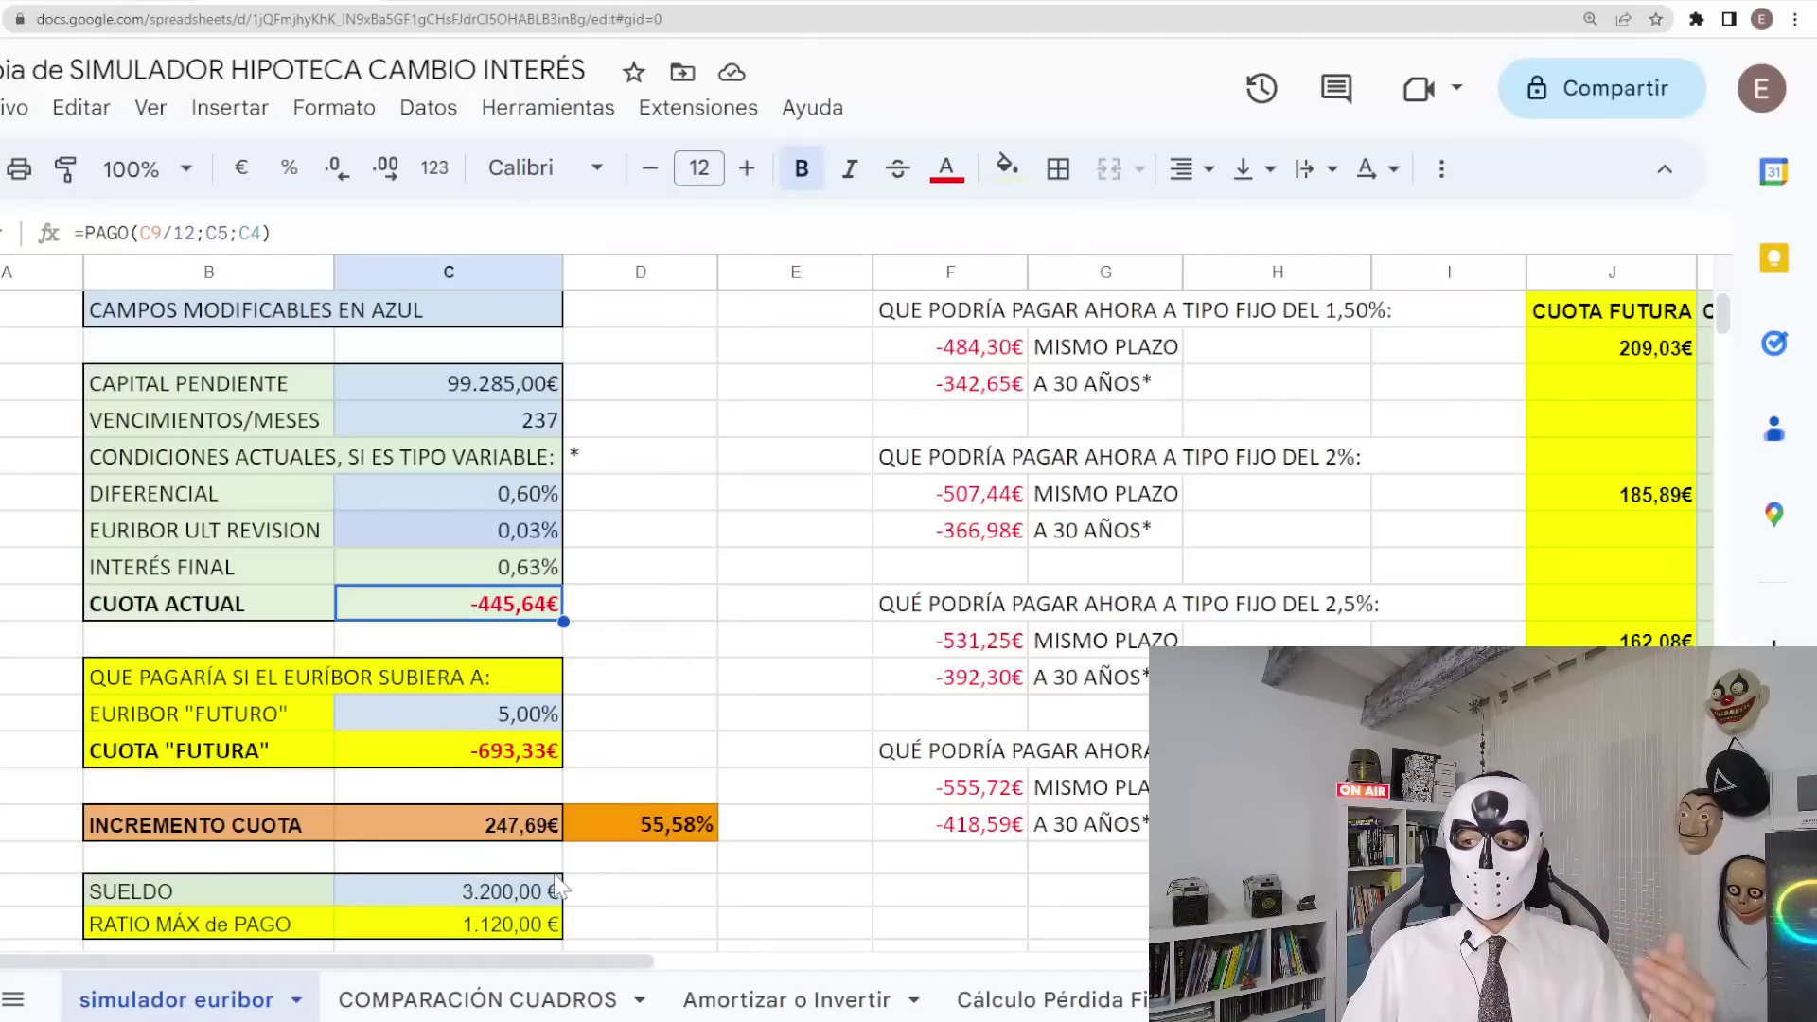
pyautogui.click(467, 929)
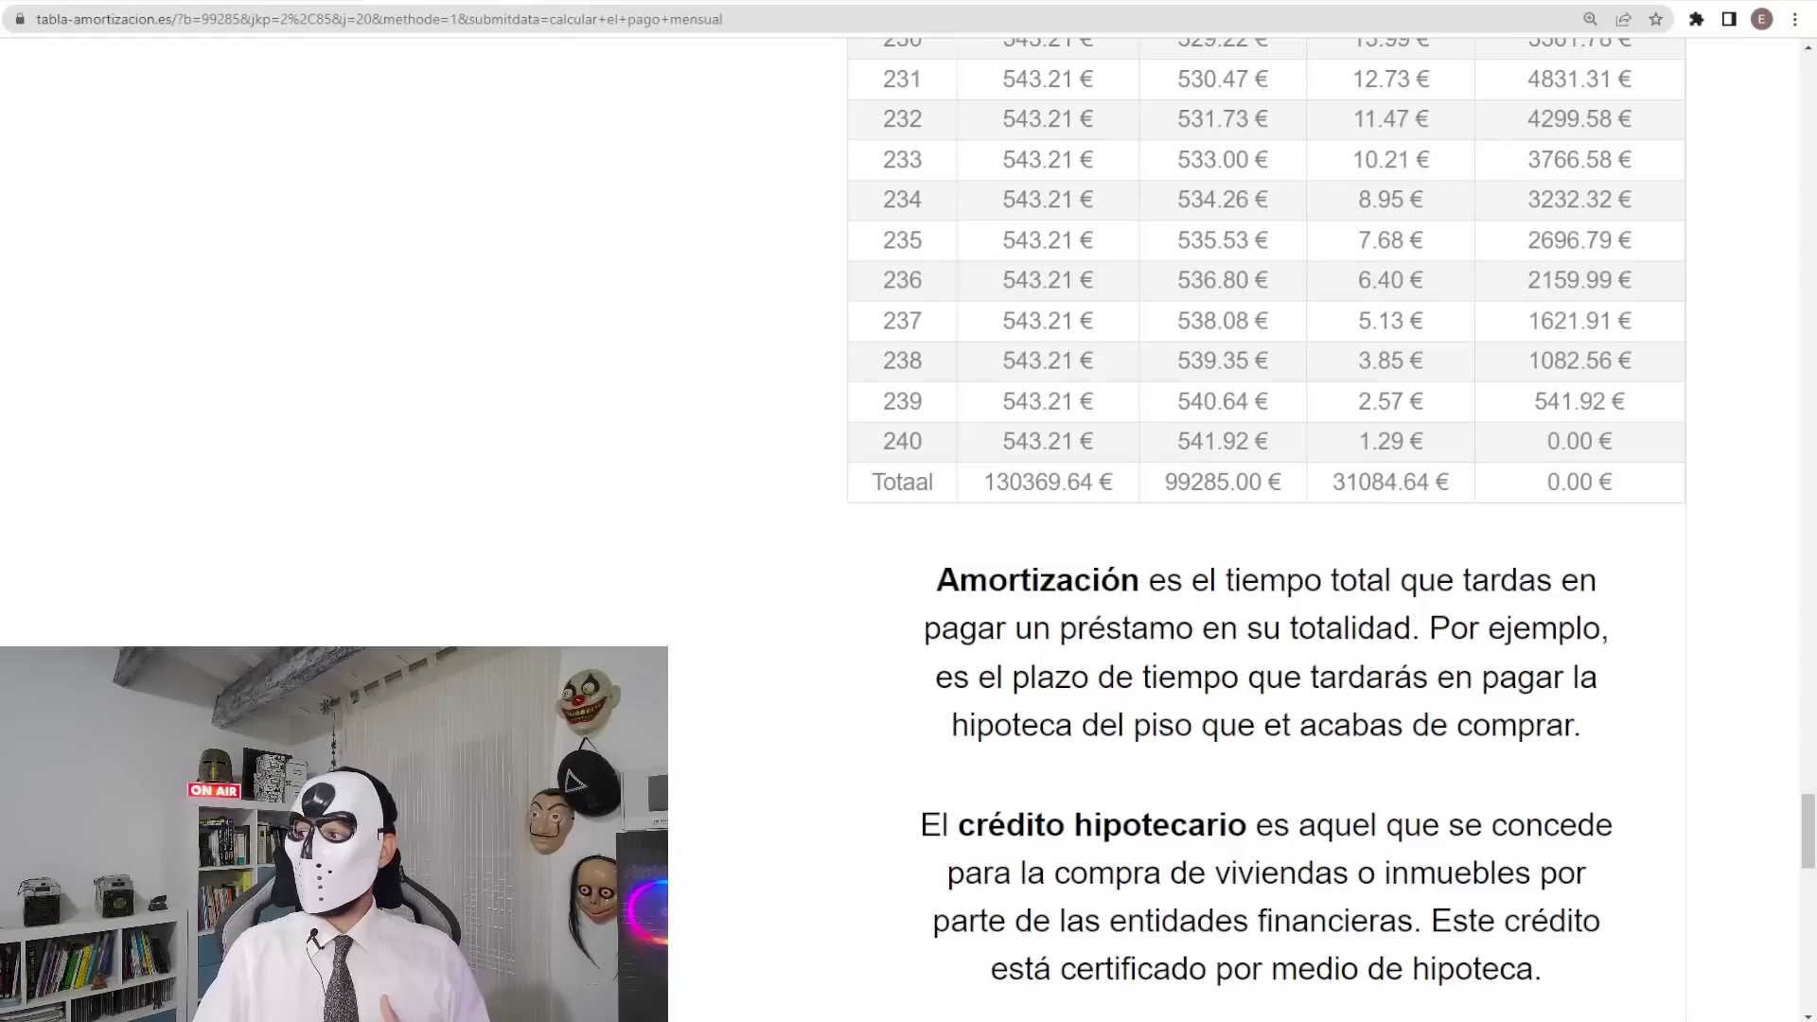
# On tabla-amortizacion.es, examine the 20-year amortization table's total interest and its split between capital and interest in the first and last months.
pyautogui.moveTo(1333, 482); pyautogui.dragTo(1430, 482)
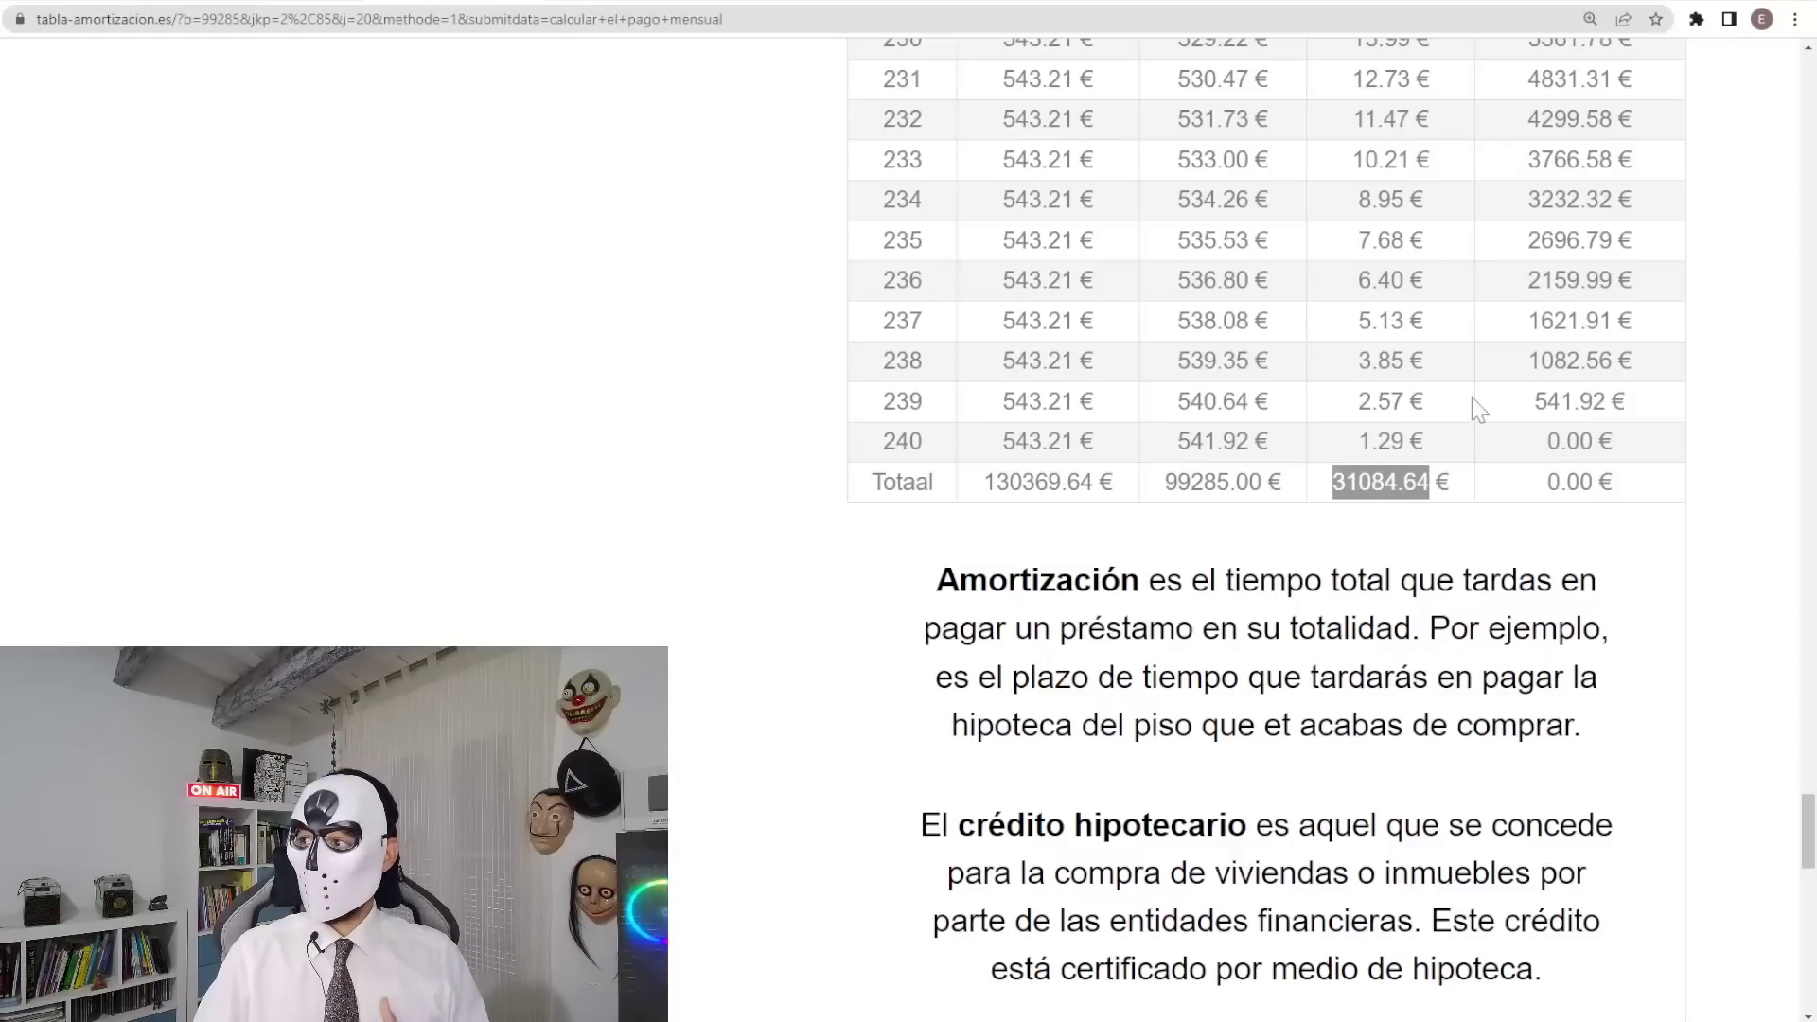
pyautogui.moveTo(1359, 200); pyautogui.dragTo(1404, 239)
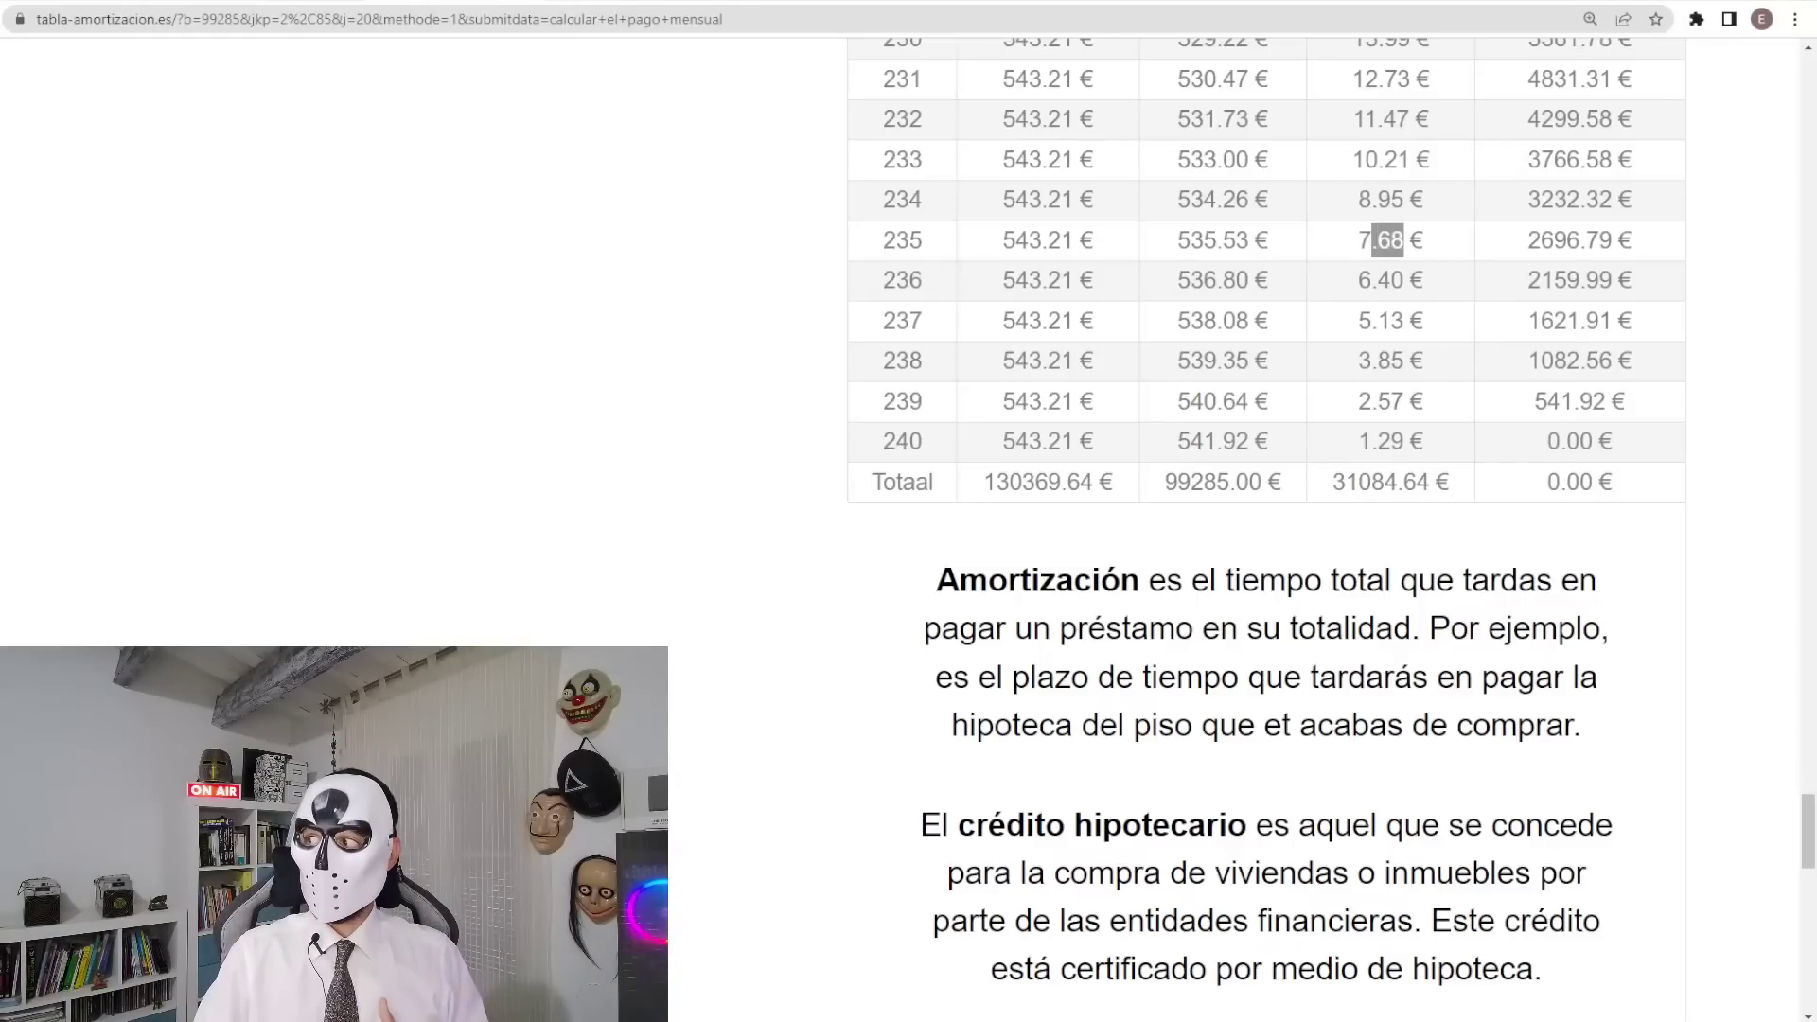
pyautogui.moveTo(1178, 200); pyautogui.dragTo(1237, 240)
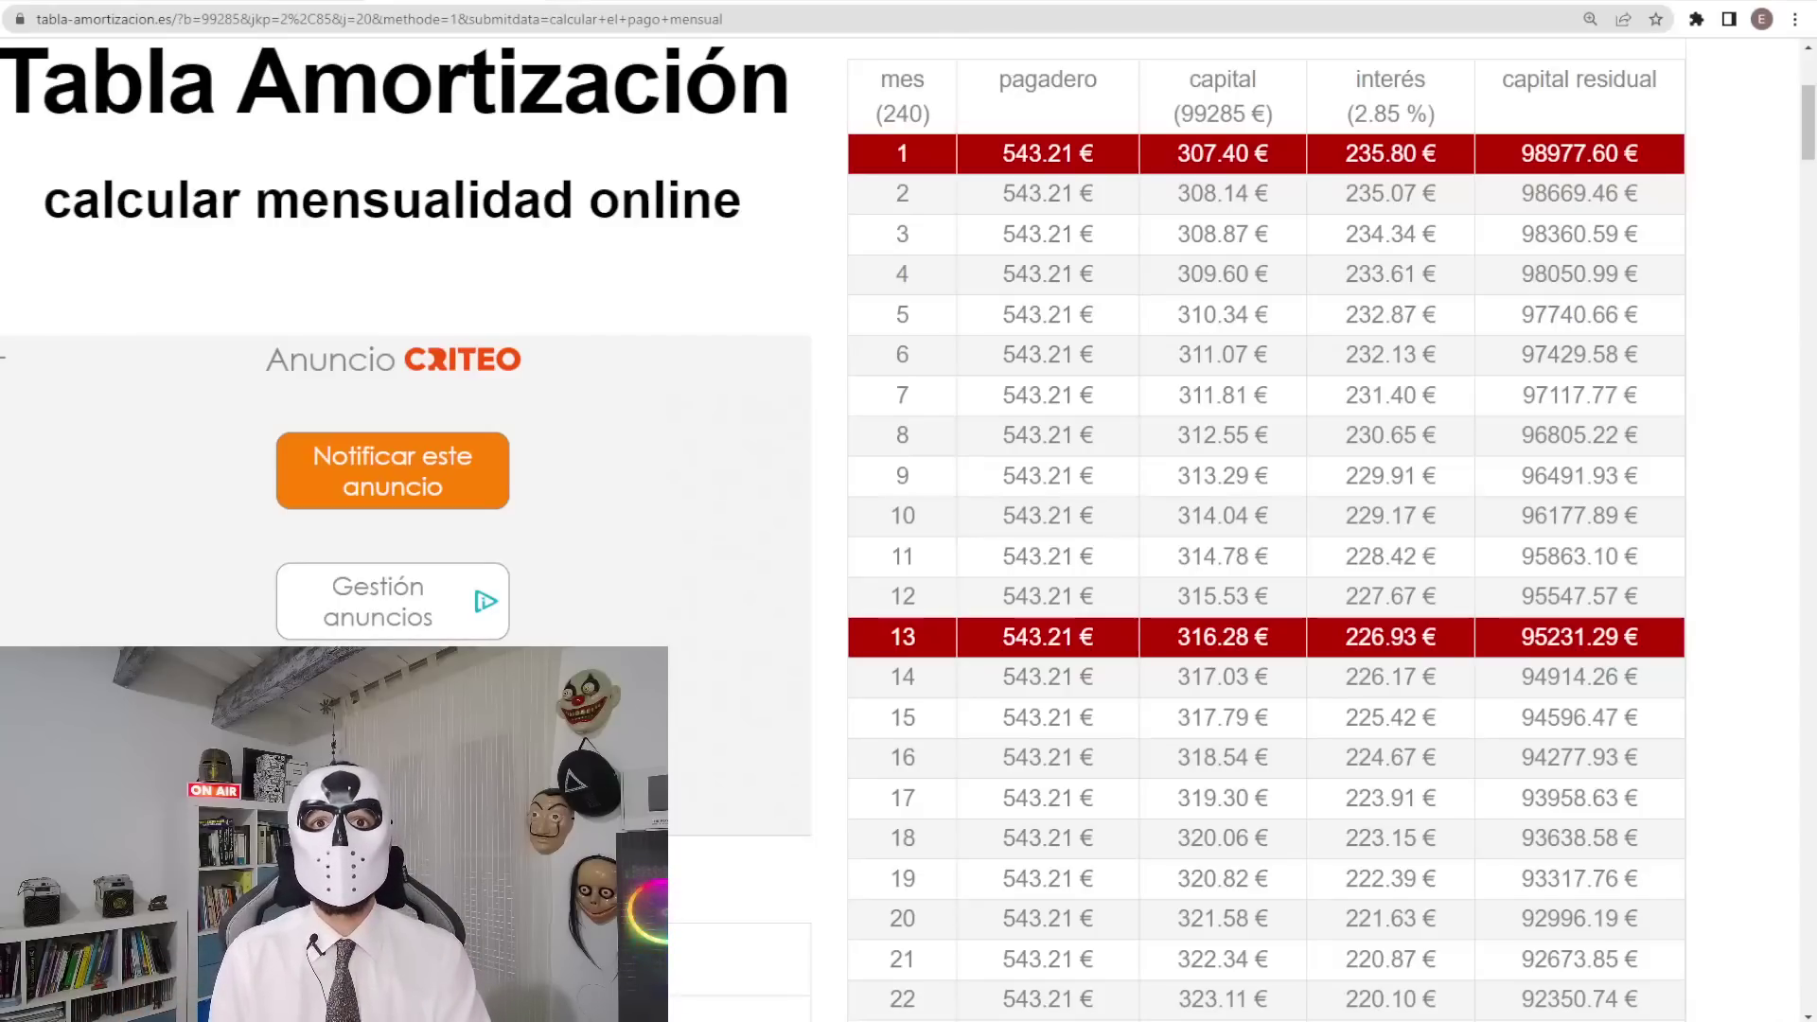
pyautogui.moveTo(1810, 124); pyautogui.dragTo(1811, 845)
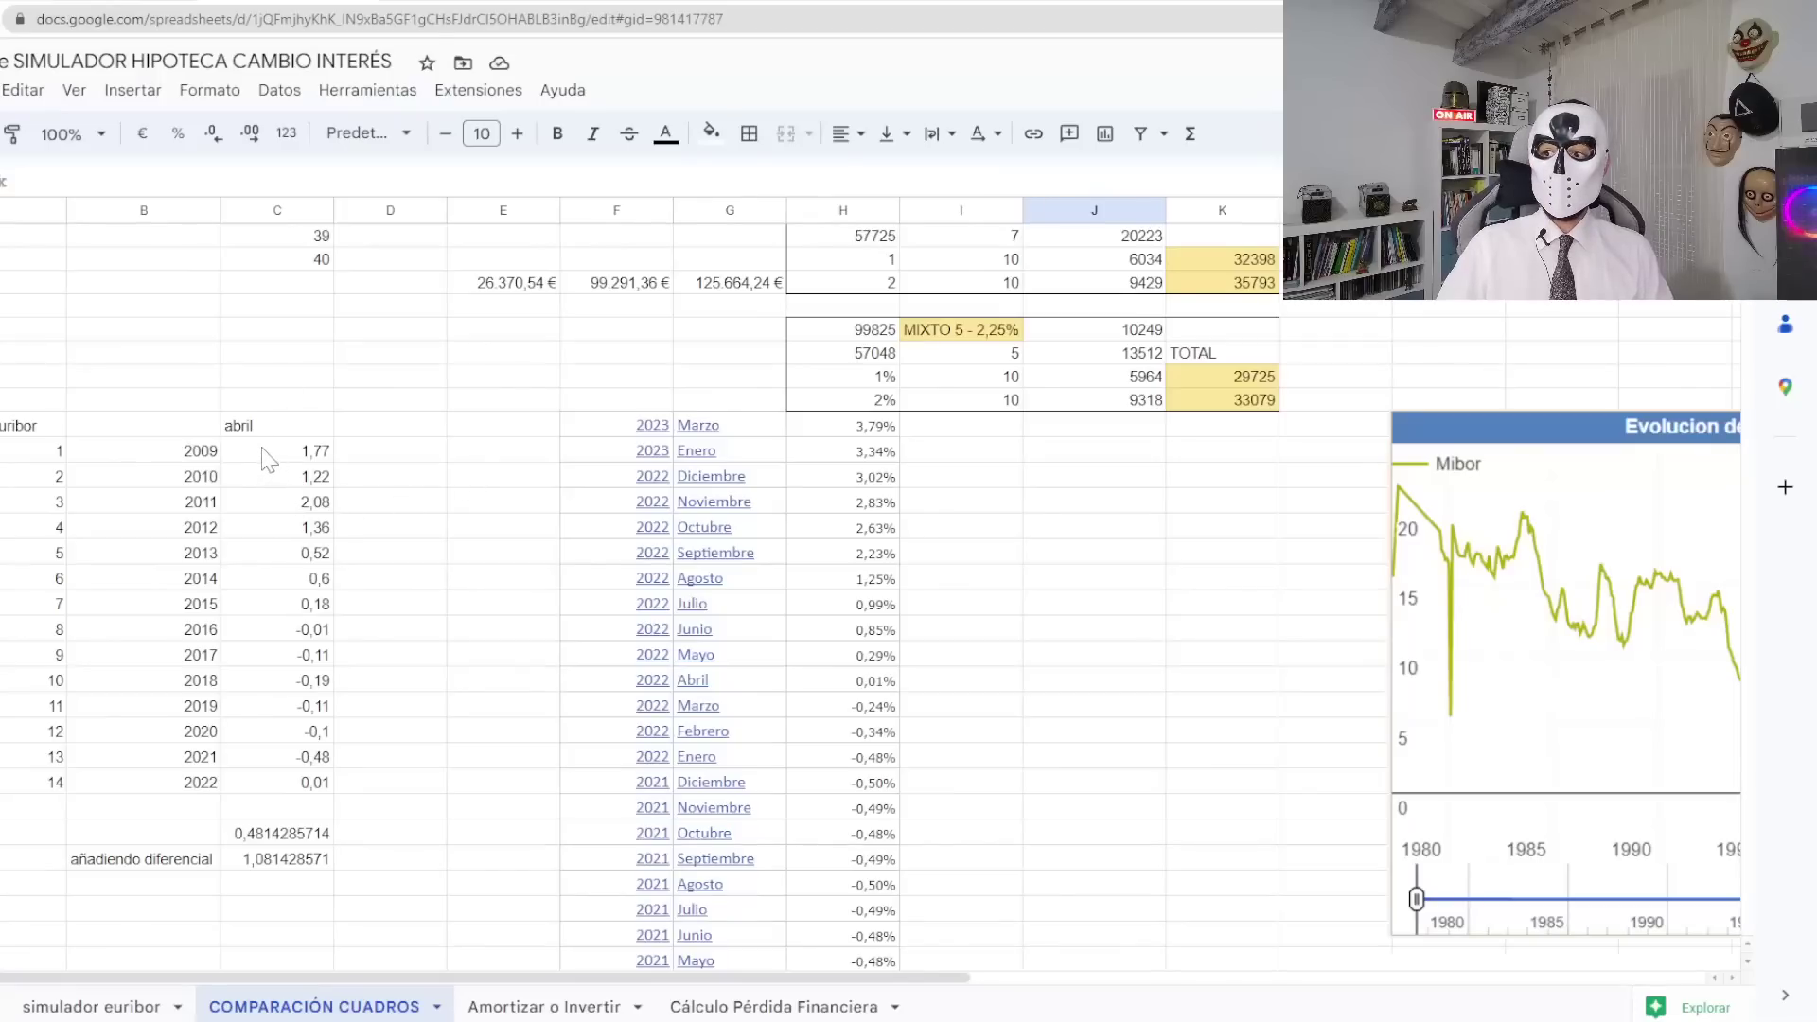
# In the COMPARACIÓN CUADROS sheet in Google Sheets, review the April Euribor values for 2009–2022, their average and the average with the differential.
pyautogui.moveTo(264, 453); pyautogui.dragTo(281, 784)
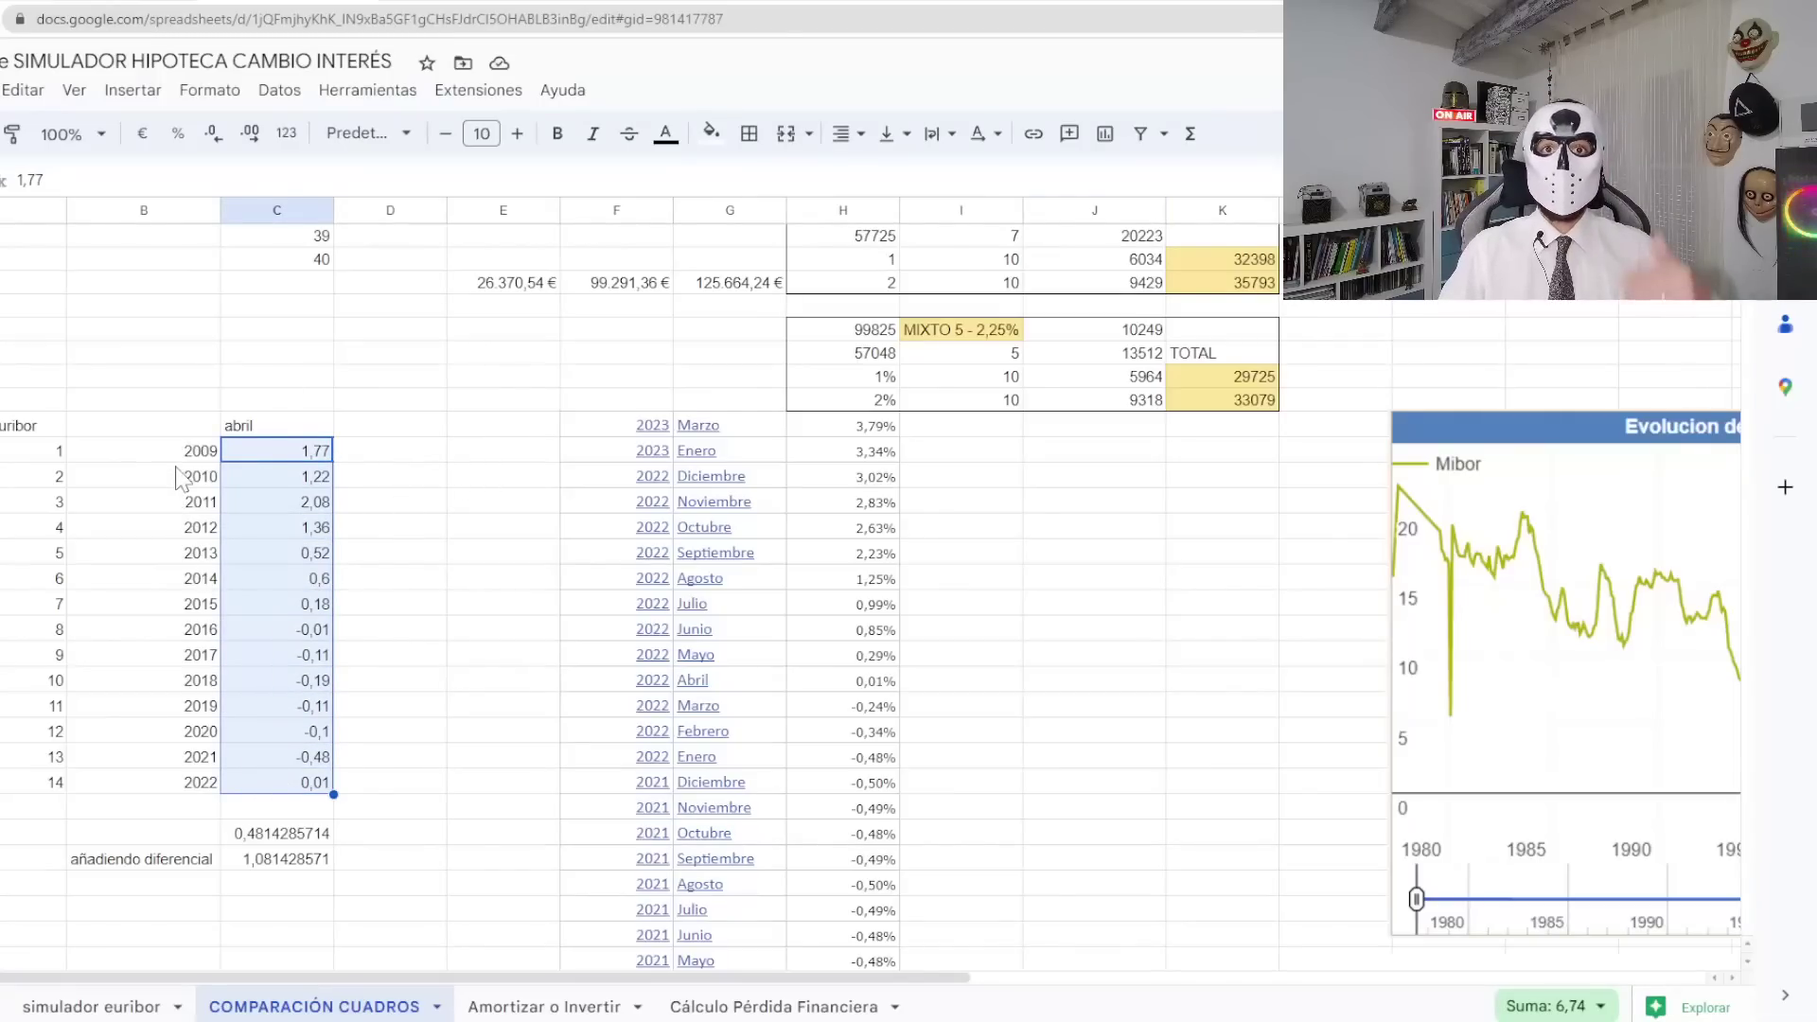
pyautogui.click(407, 557)
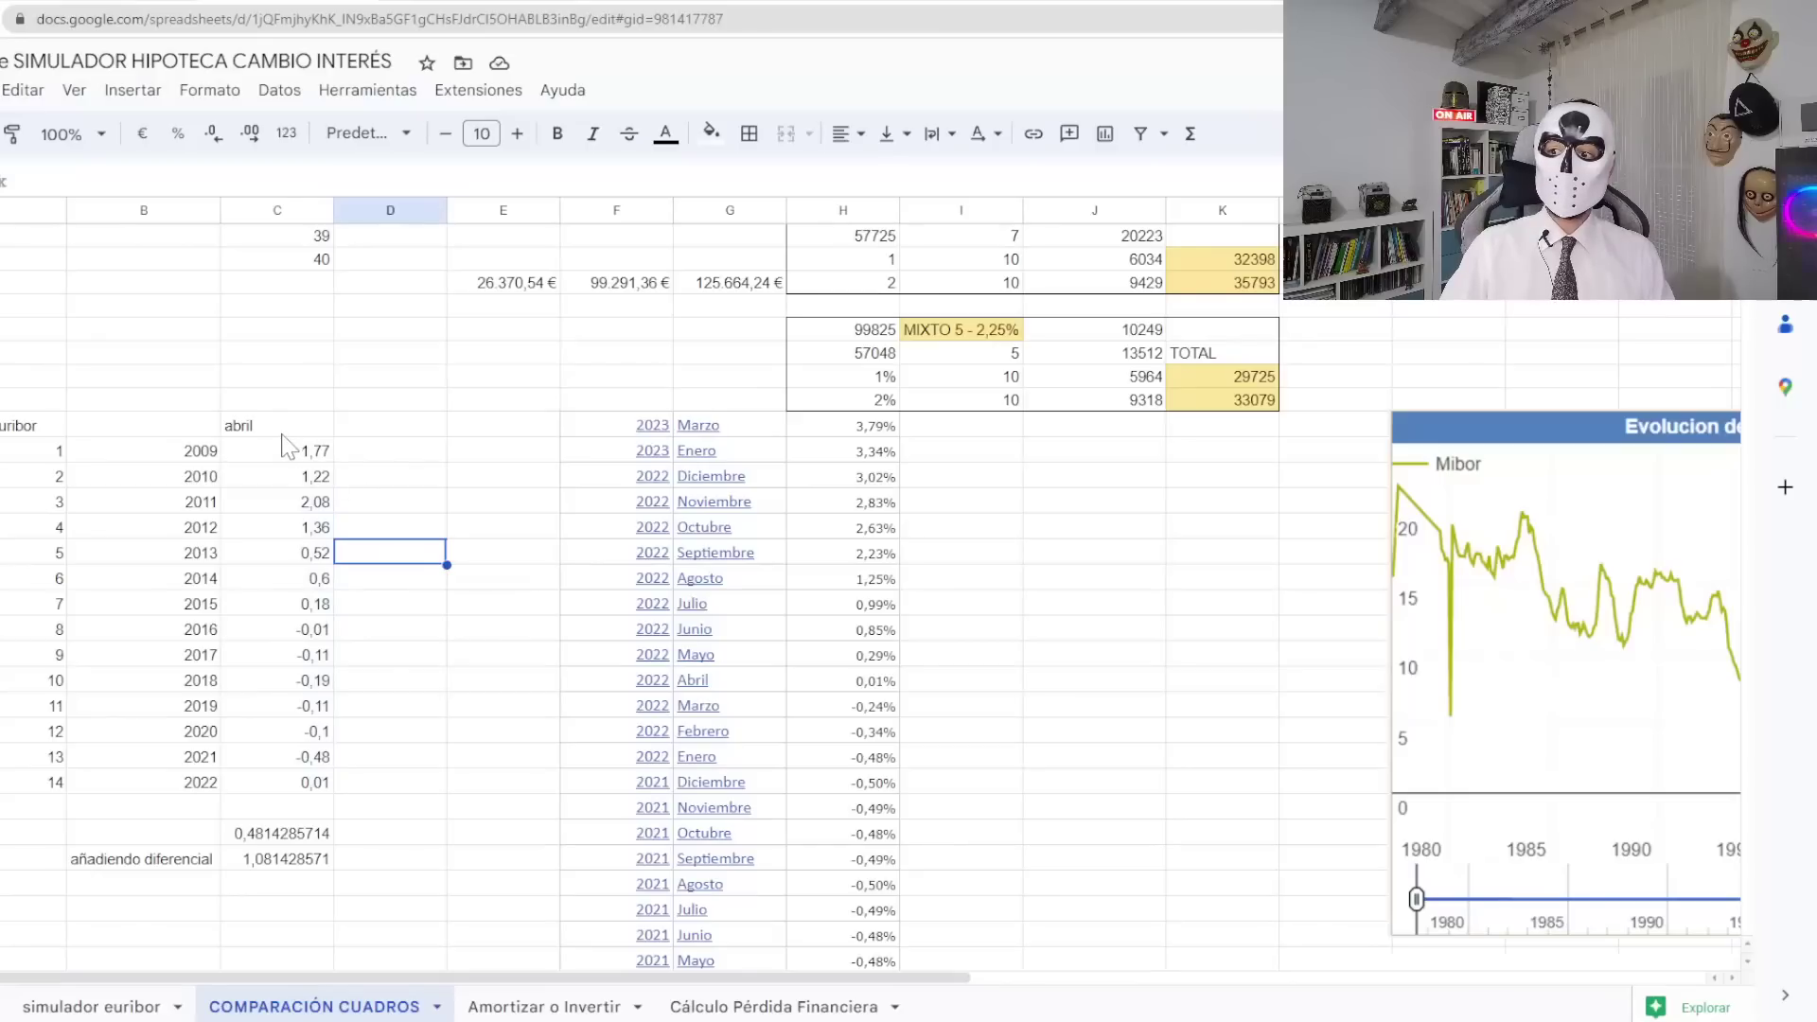
pyautogui.click(251, 837)
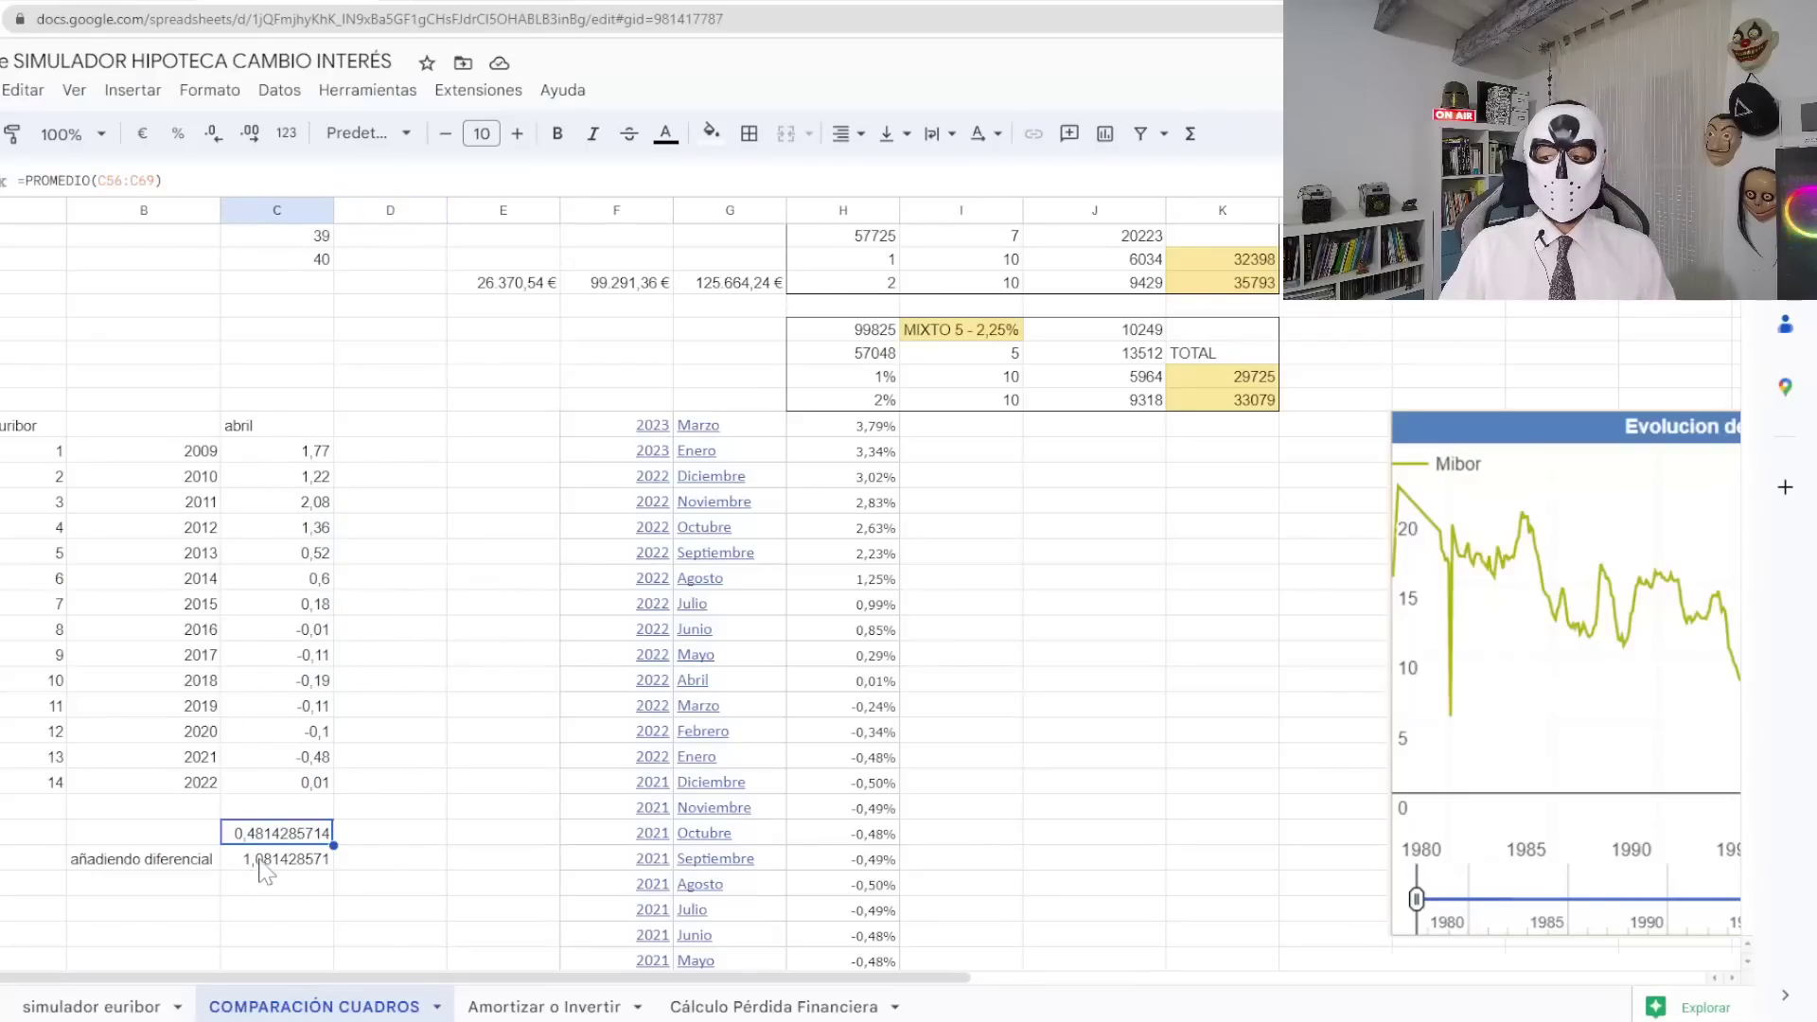
pyautogui.click(257, 863)
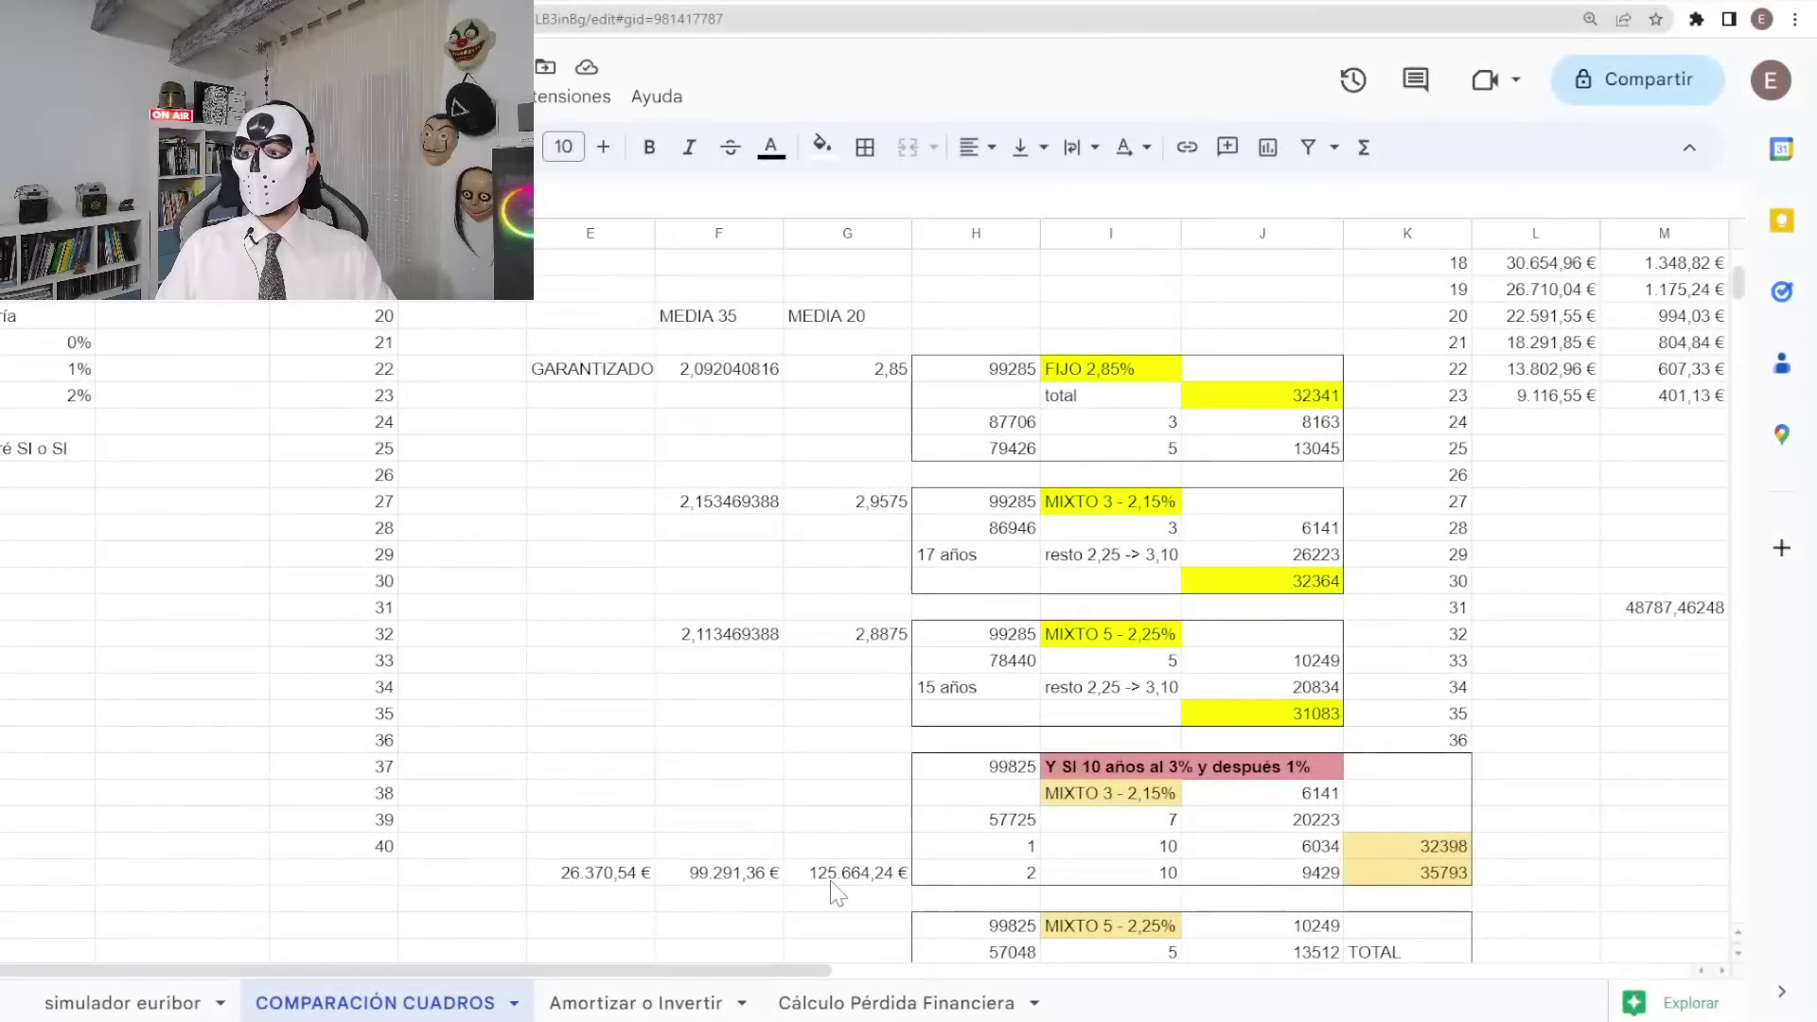
# Enter 2,25 in cell I20, two rows above the FIJO 2,85% heading.
pyautogui.click(1101, 377)
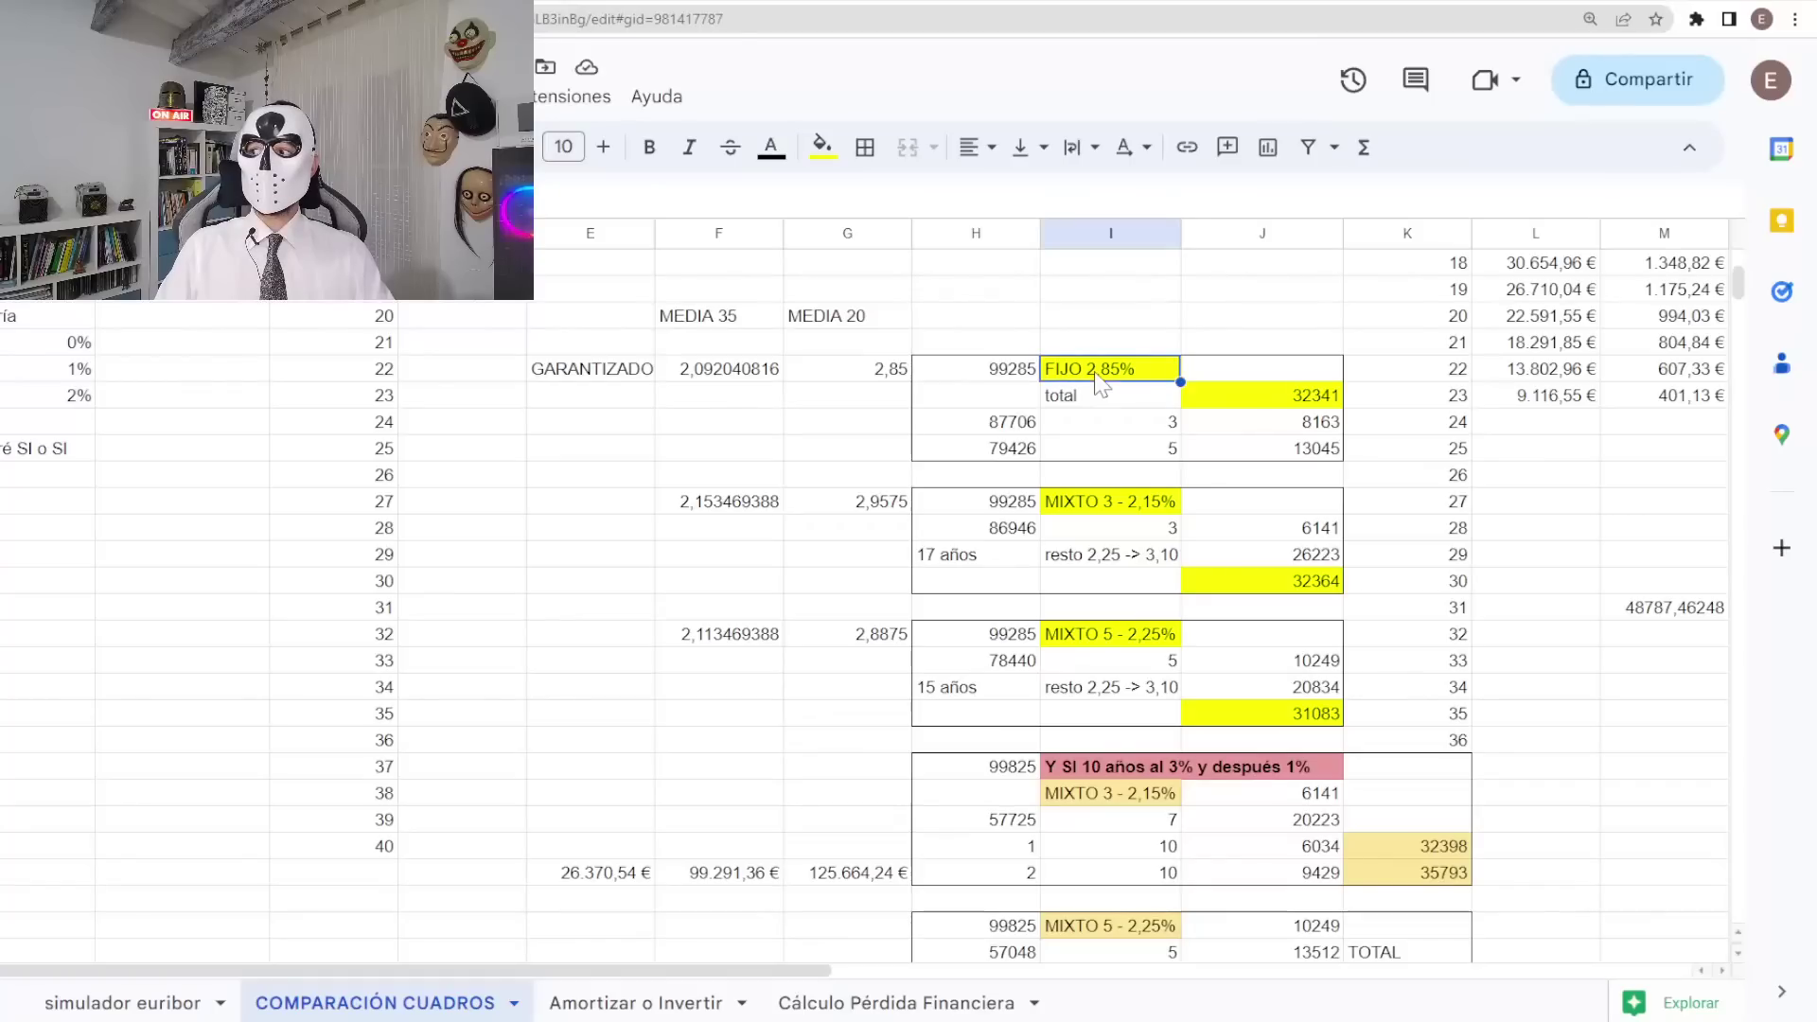
pyautogui.click(1096, 319)
pyautogui.write('2,25')
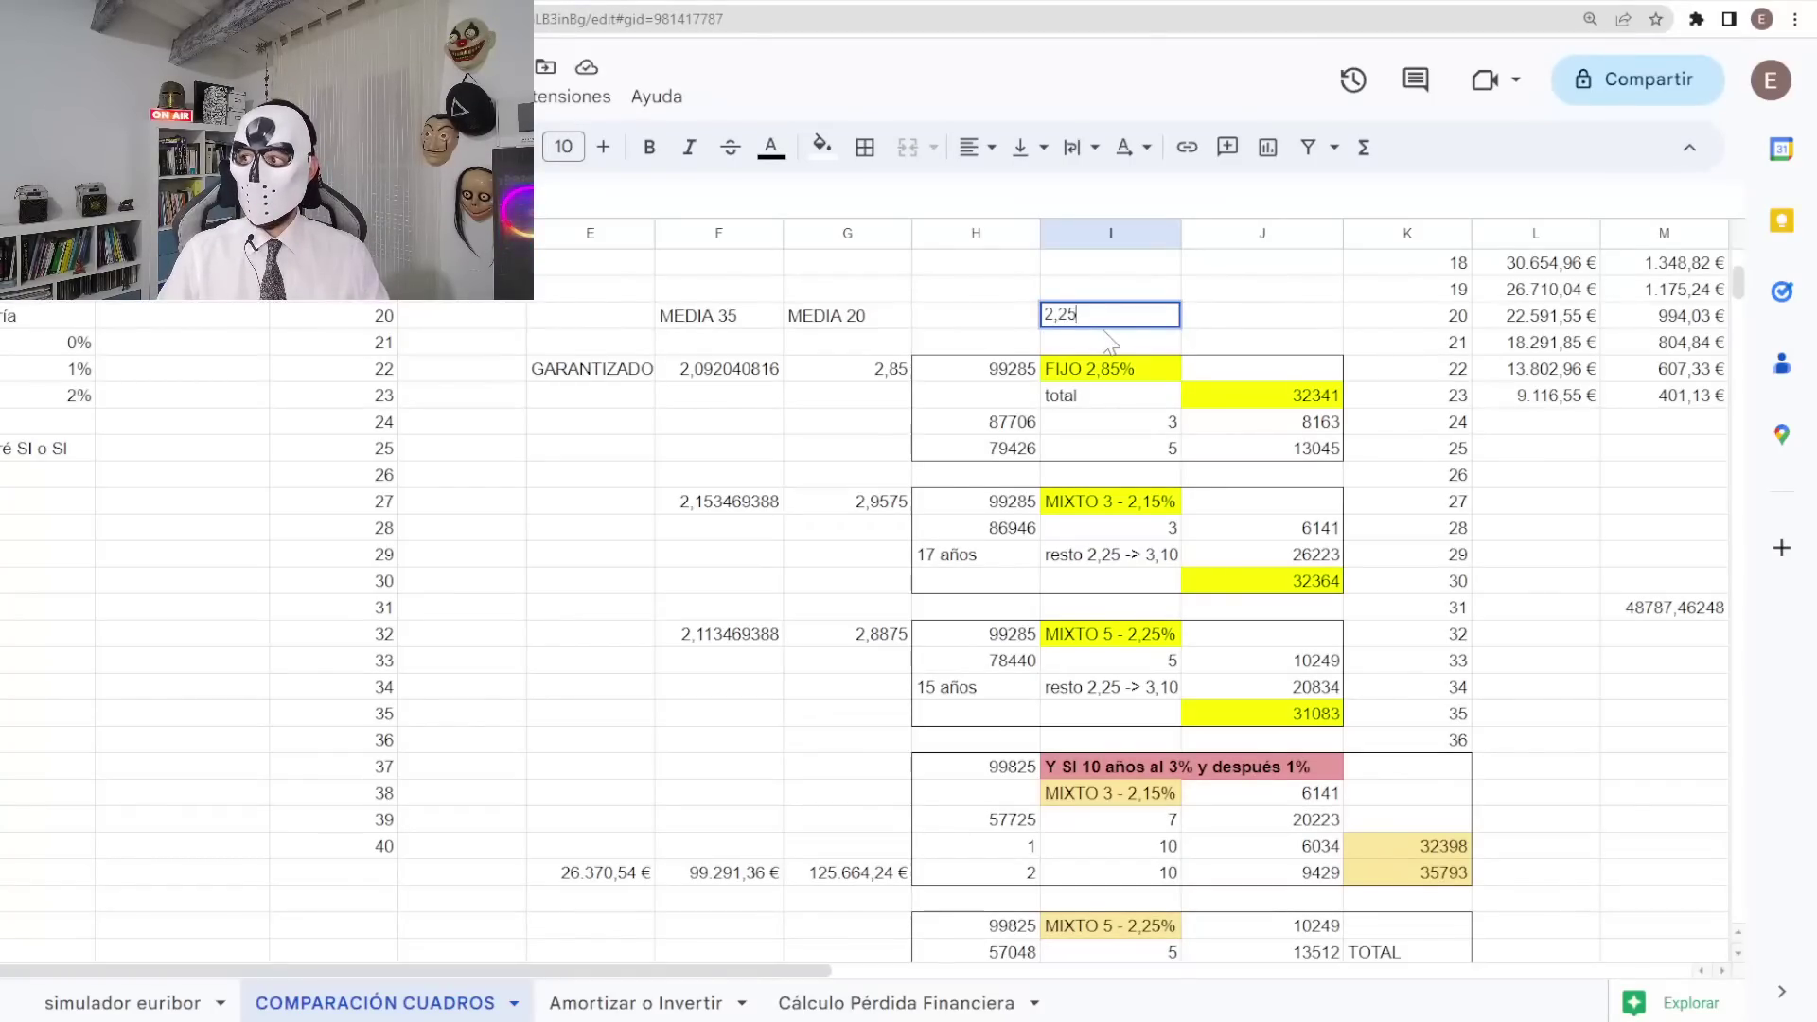
pyautogui.press('Return')
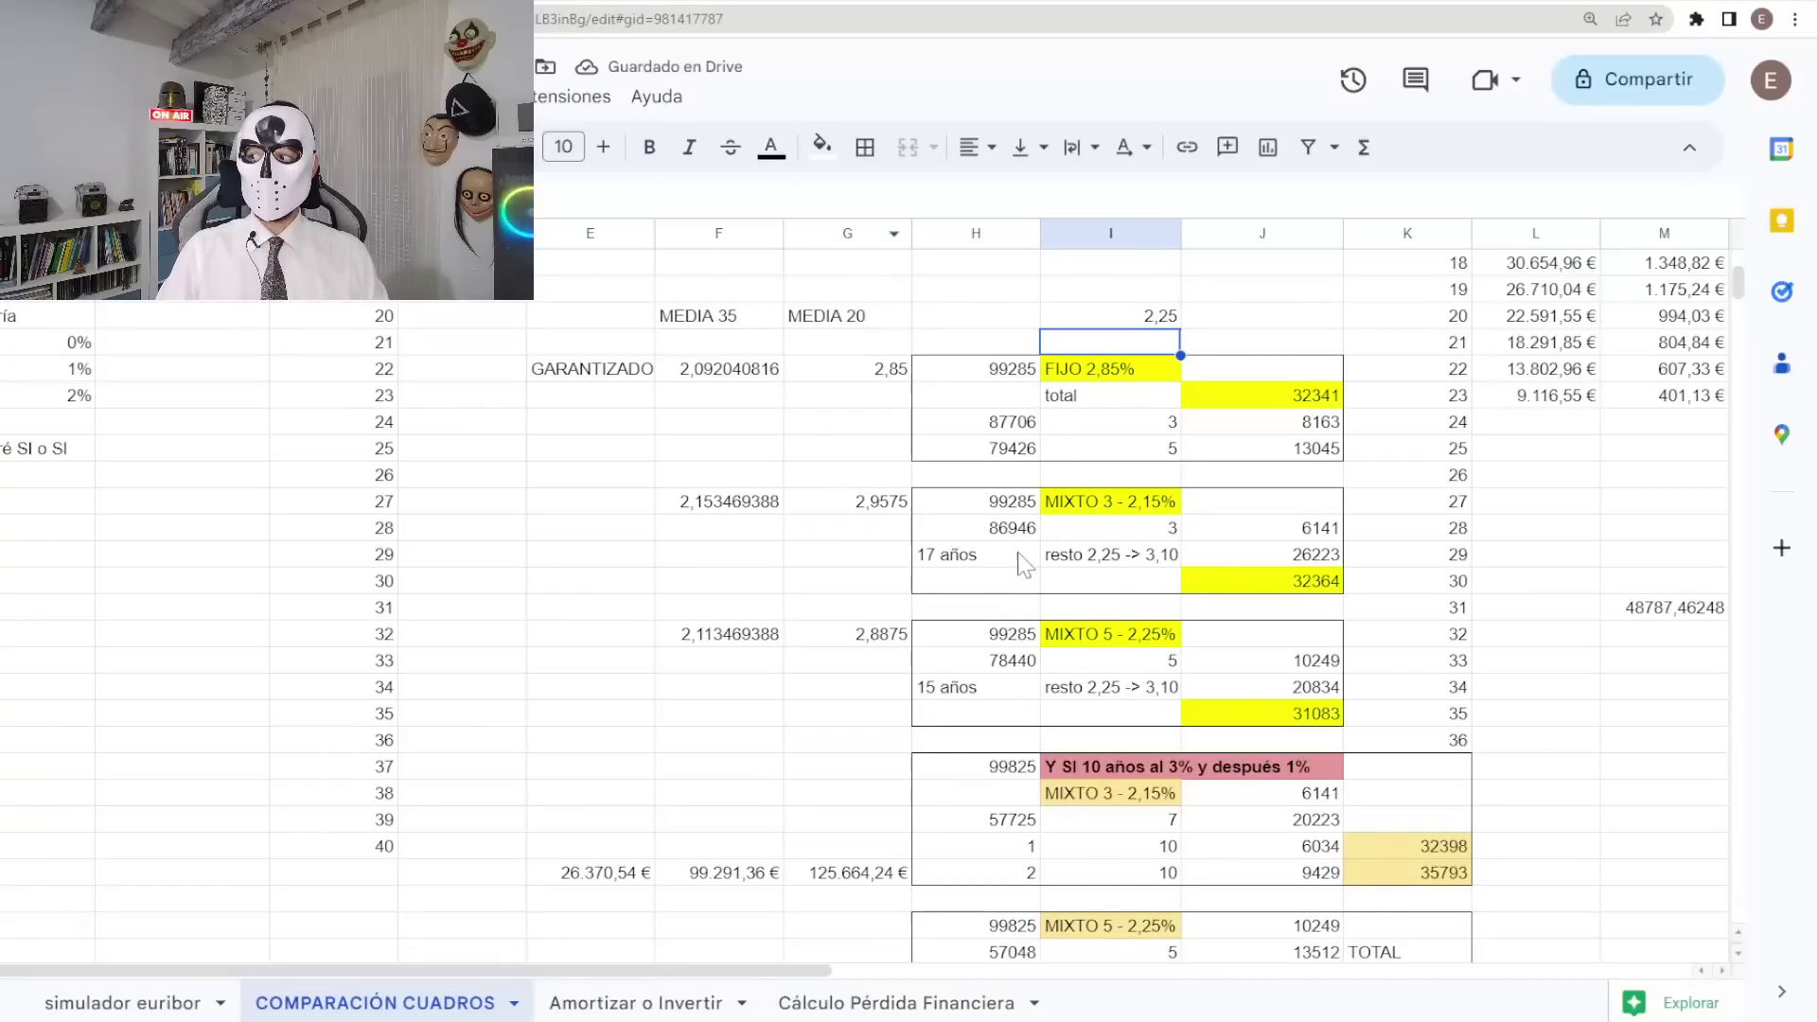
# Compare the 2,25 reference rate with the "Y SI 10 años al 3% y después 1%" scenario and the fixed and mixed offer headings.
pyautogui.click(1119, 320)
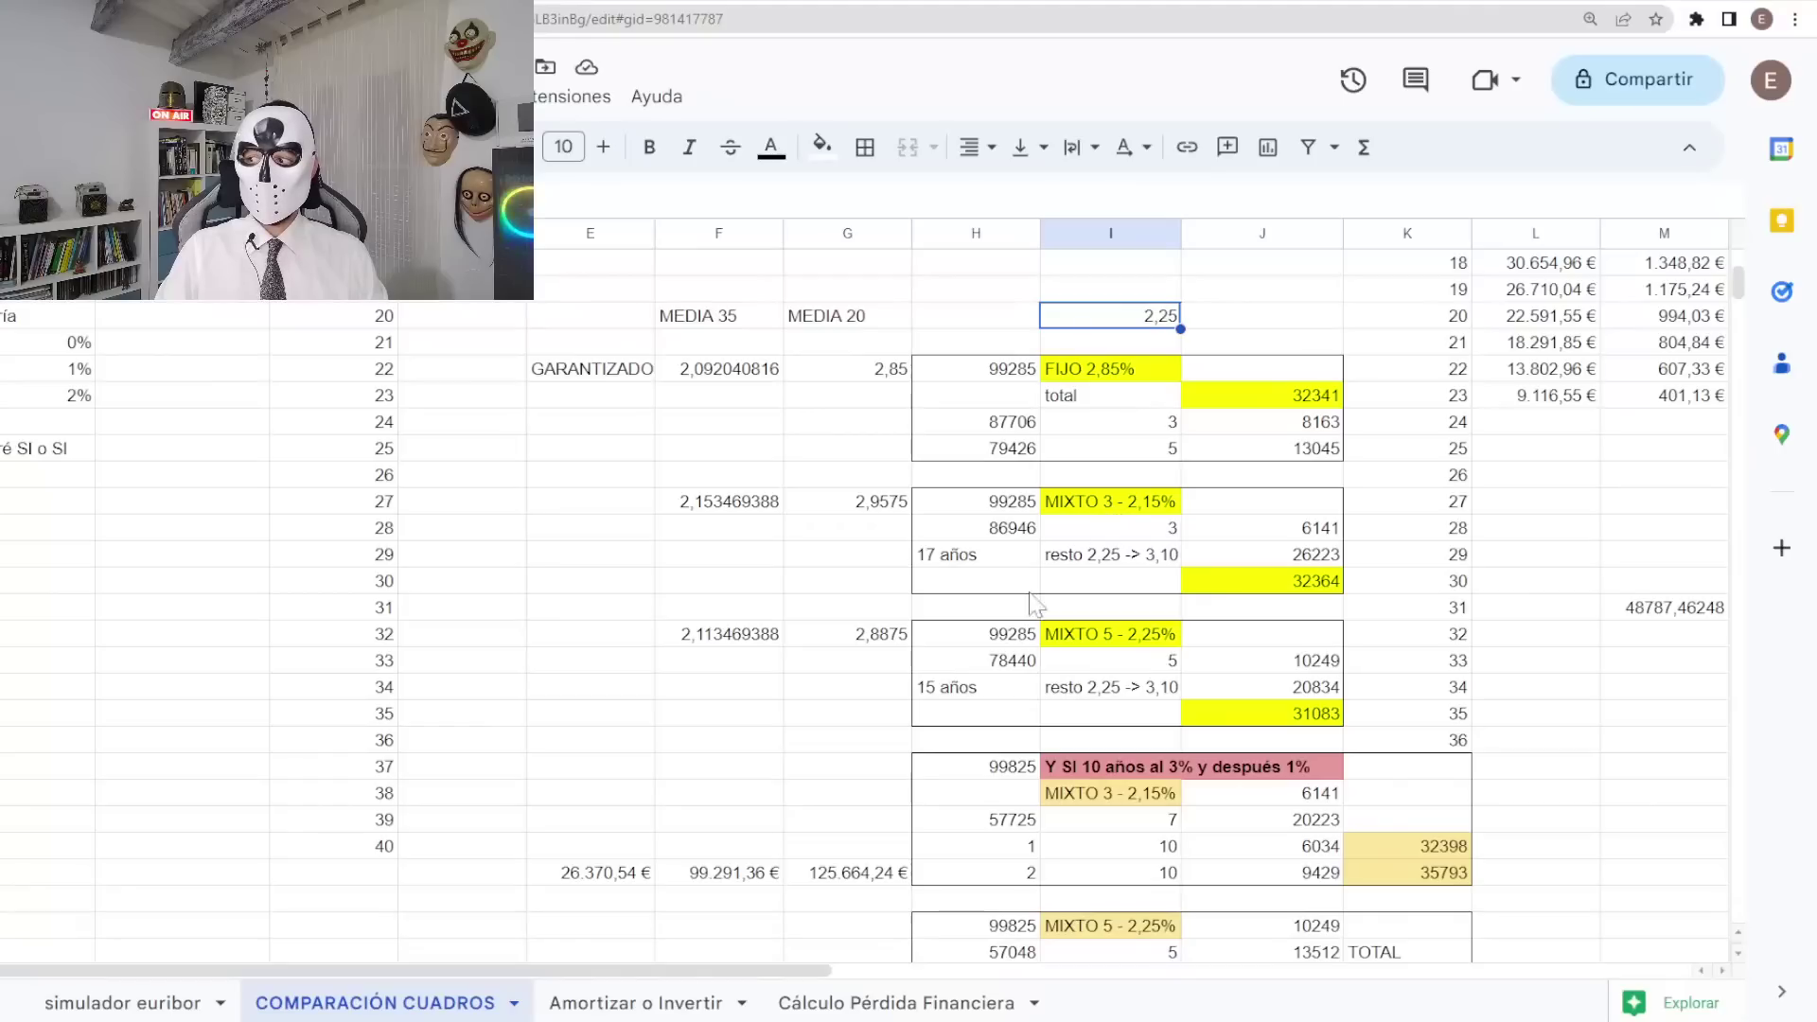
pyautogui.click(1073, 771)
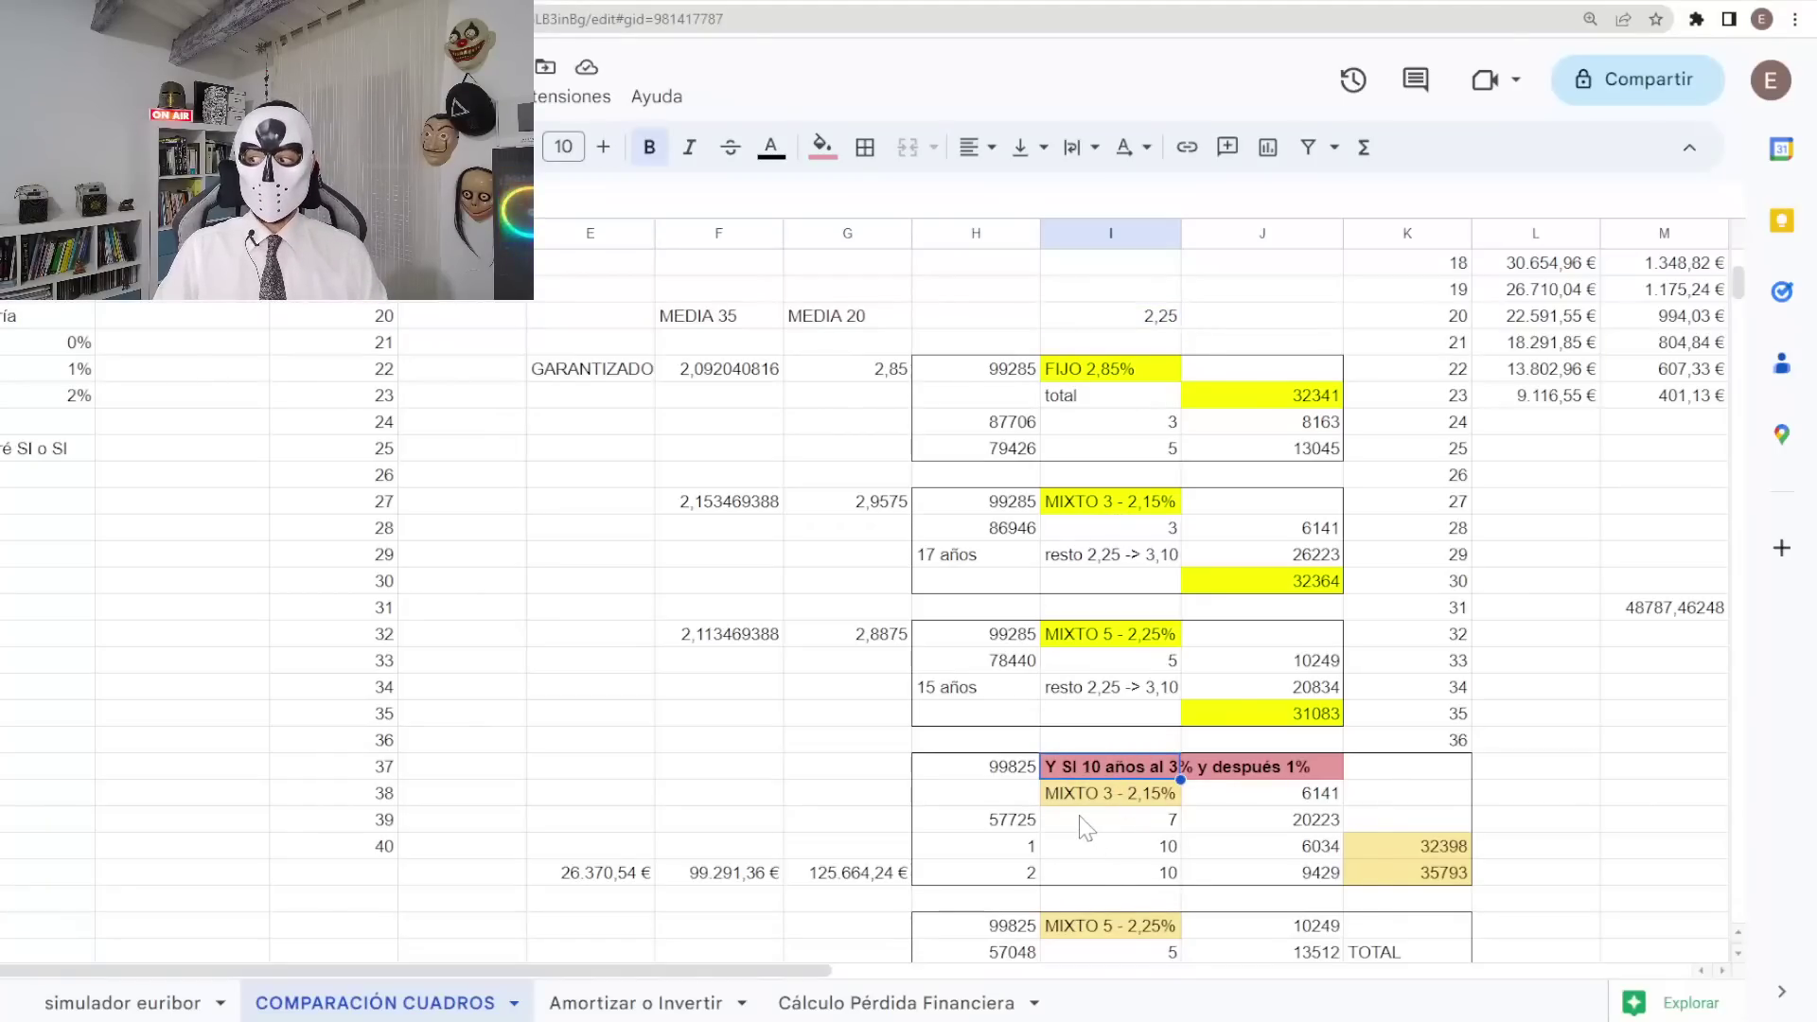
pyautogui.click(1259, 775)
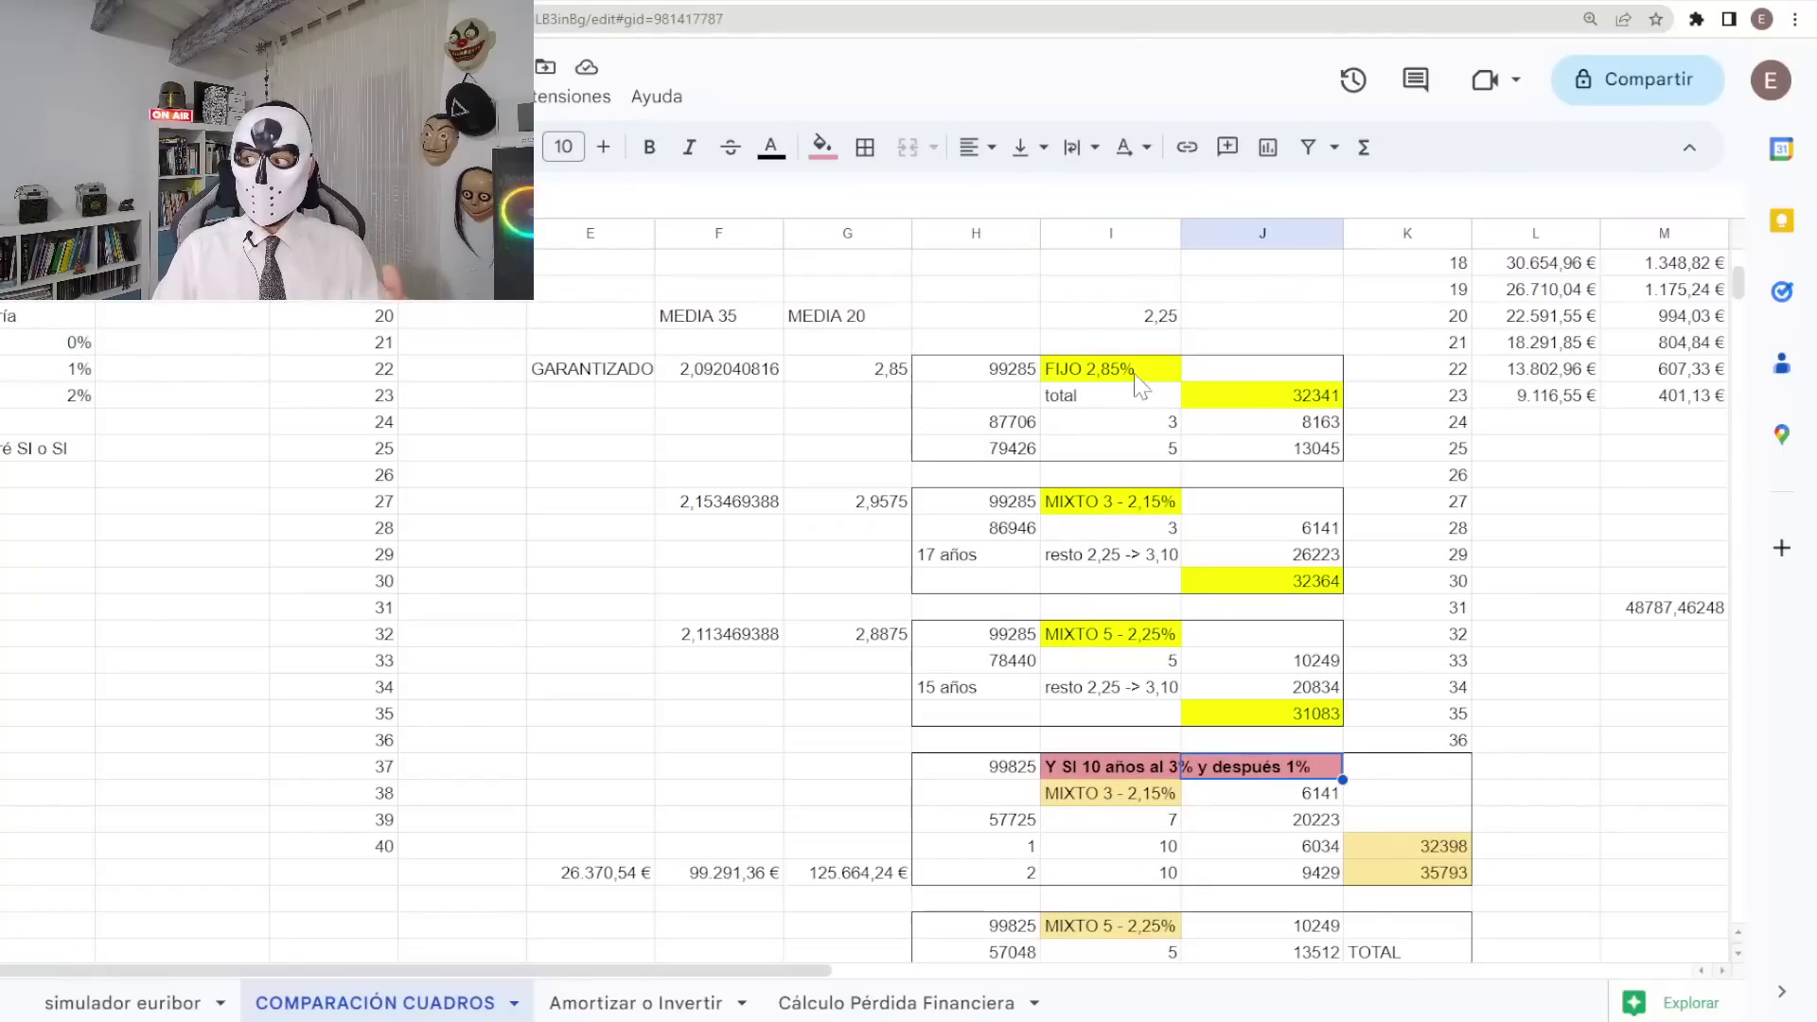
pyautogui.click(1127, 319)
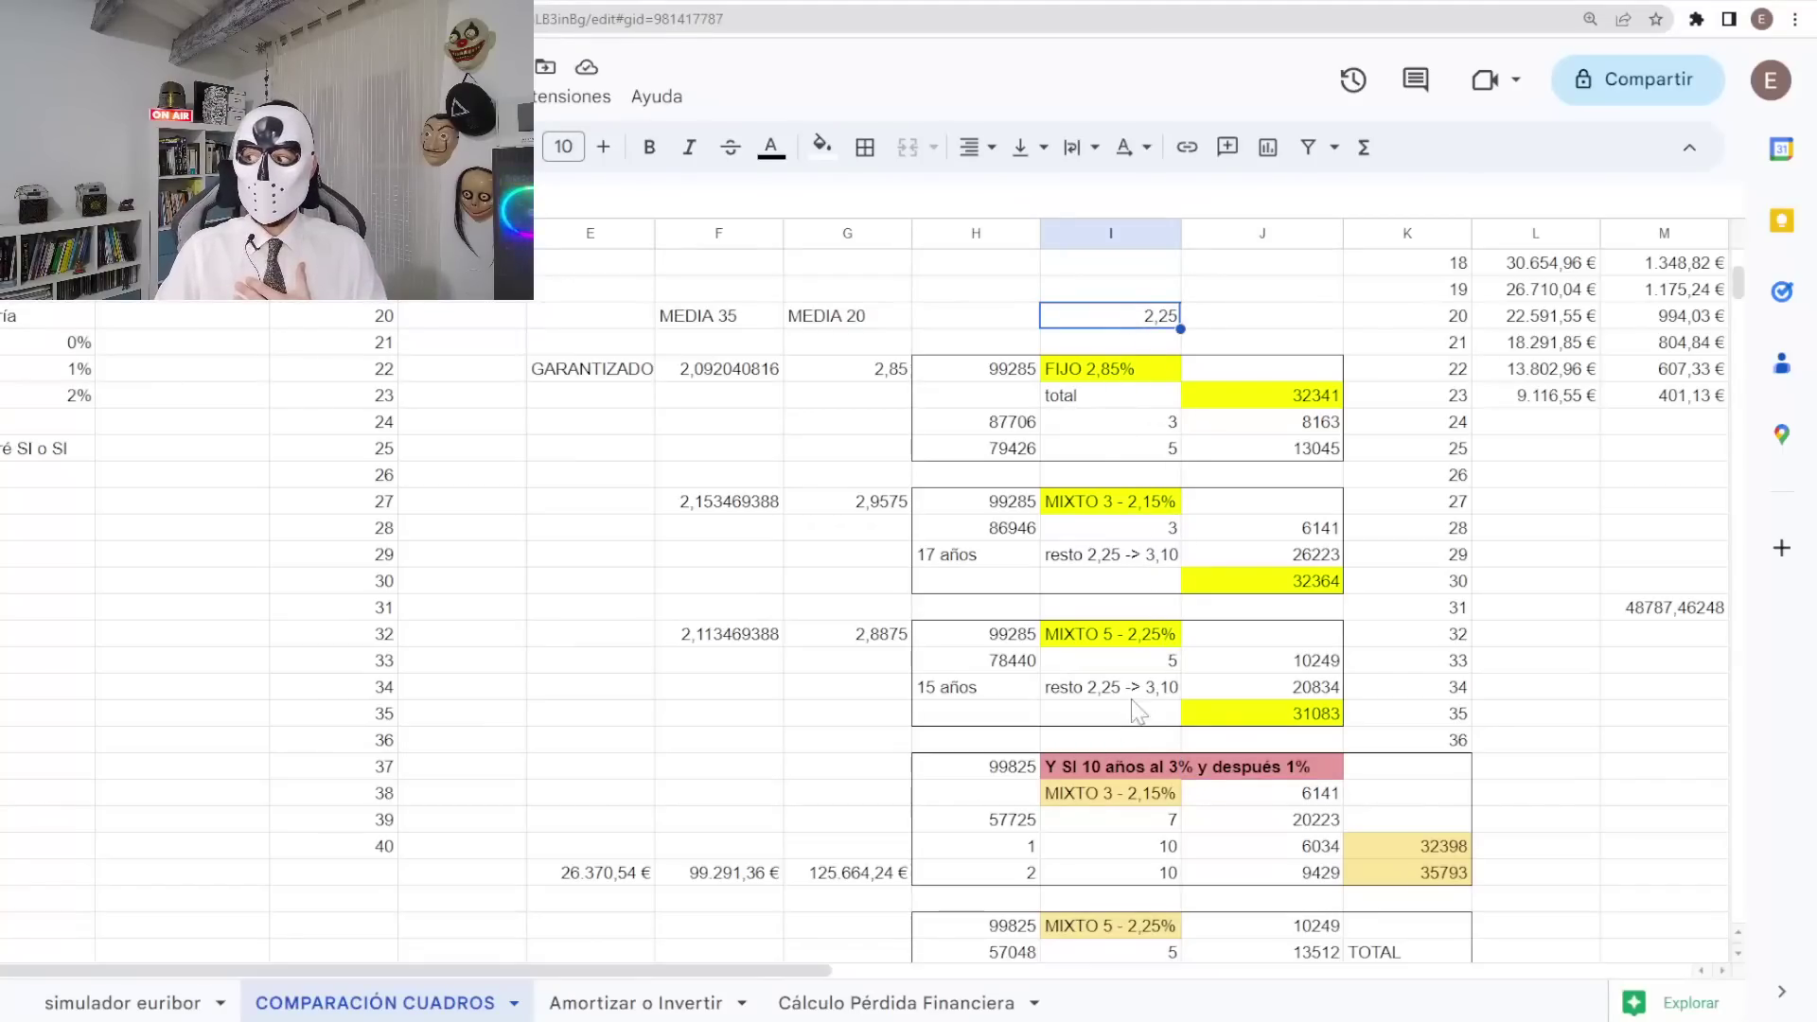
pyautogui.click(1115, 379)
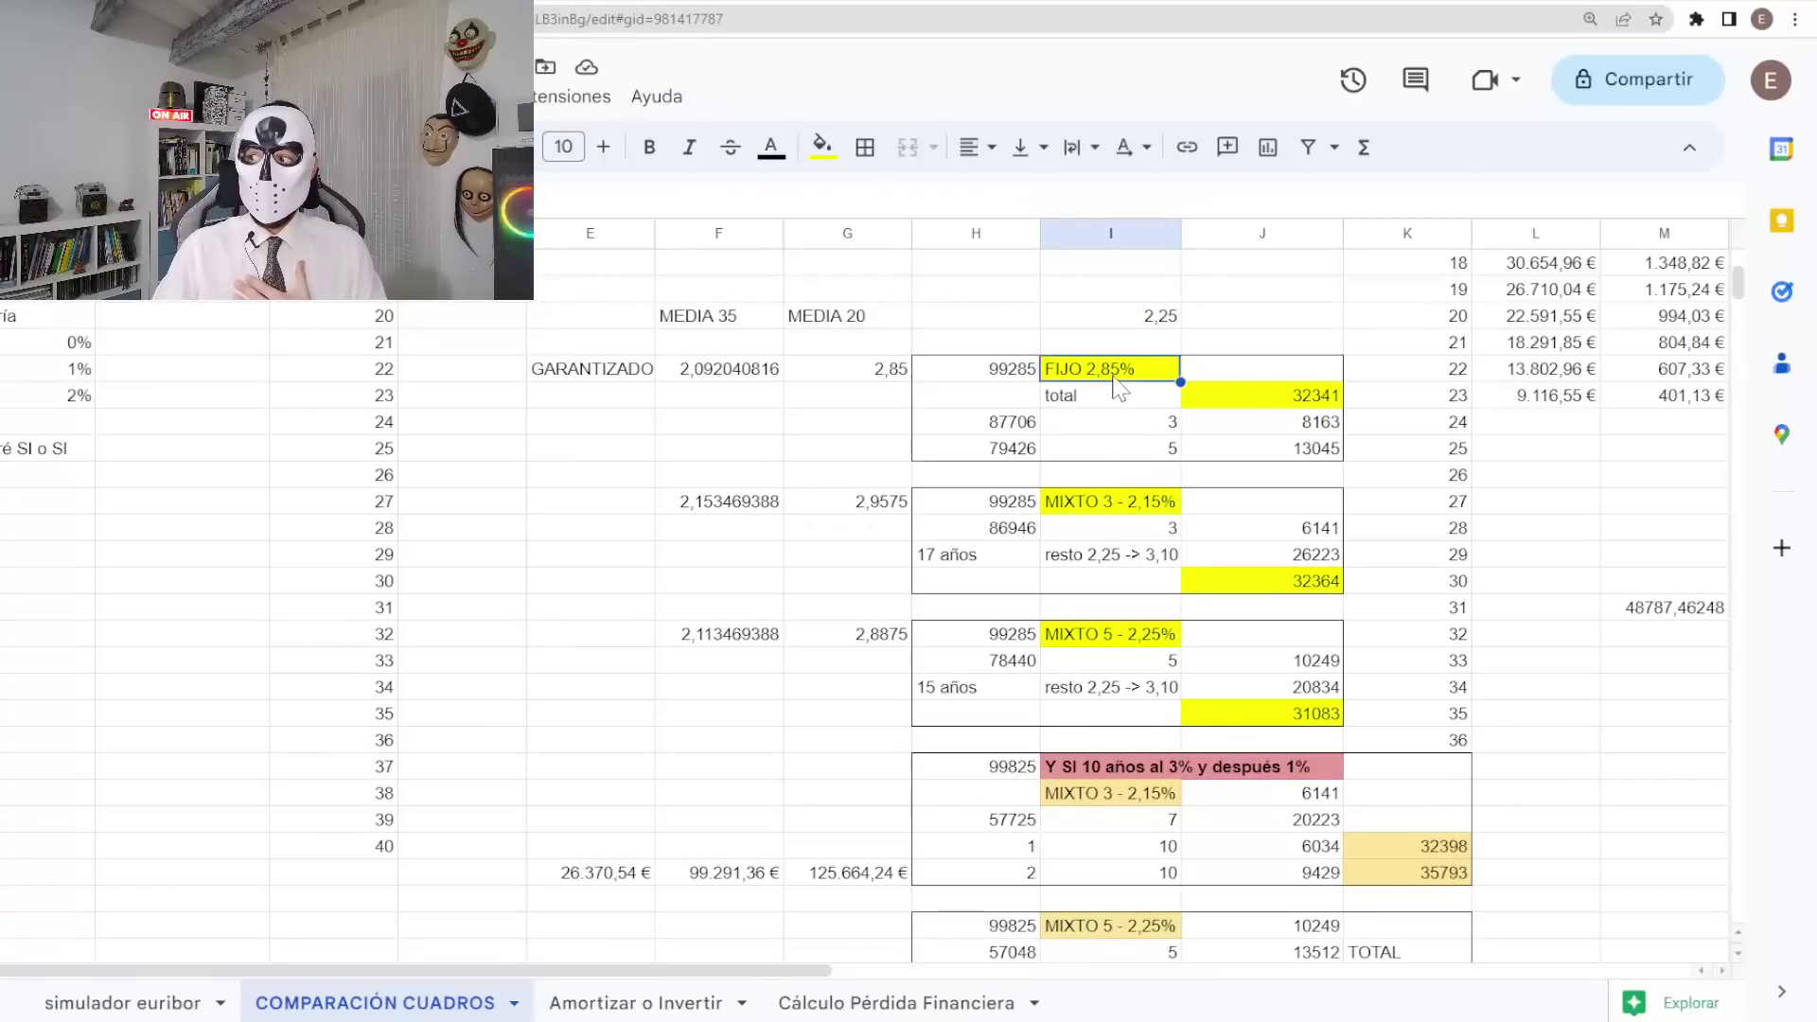
pyautogui.click(1113, 508)
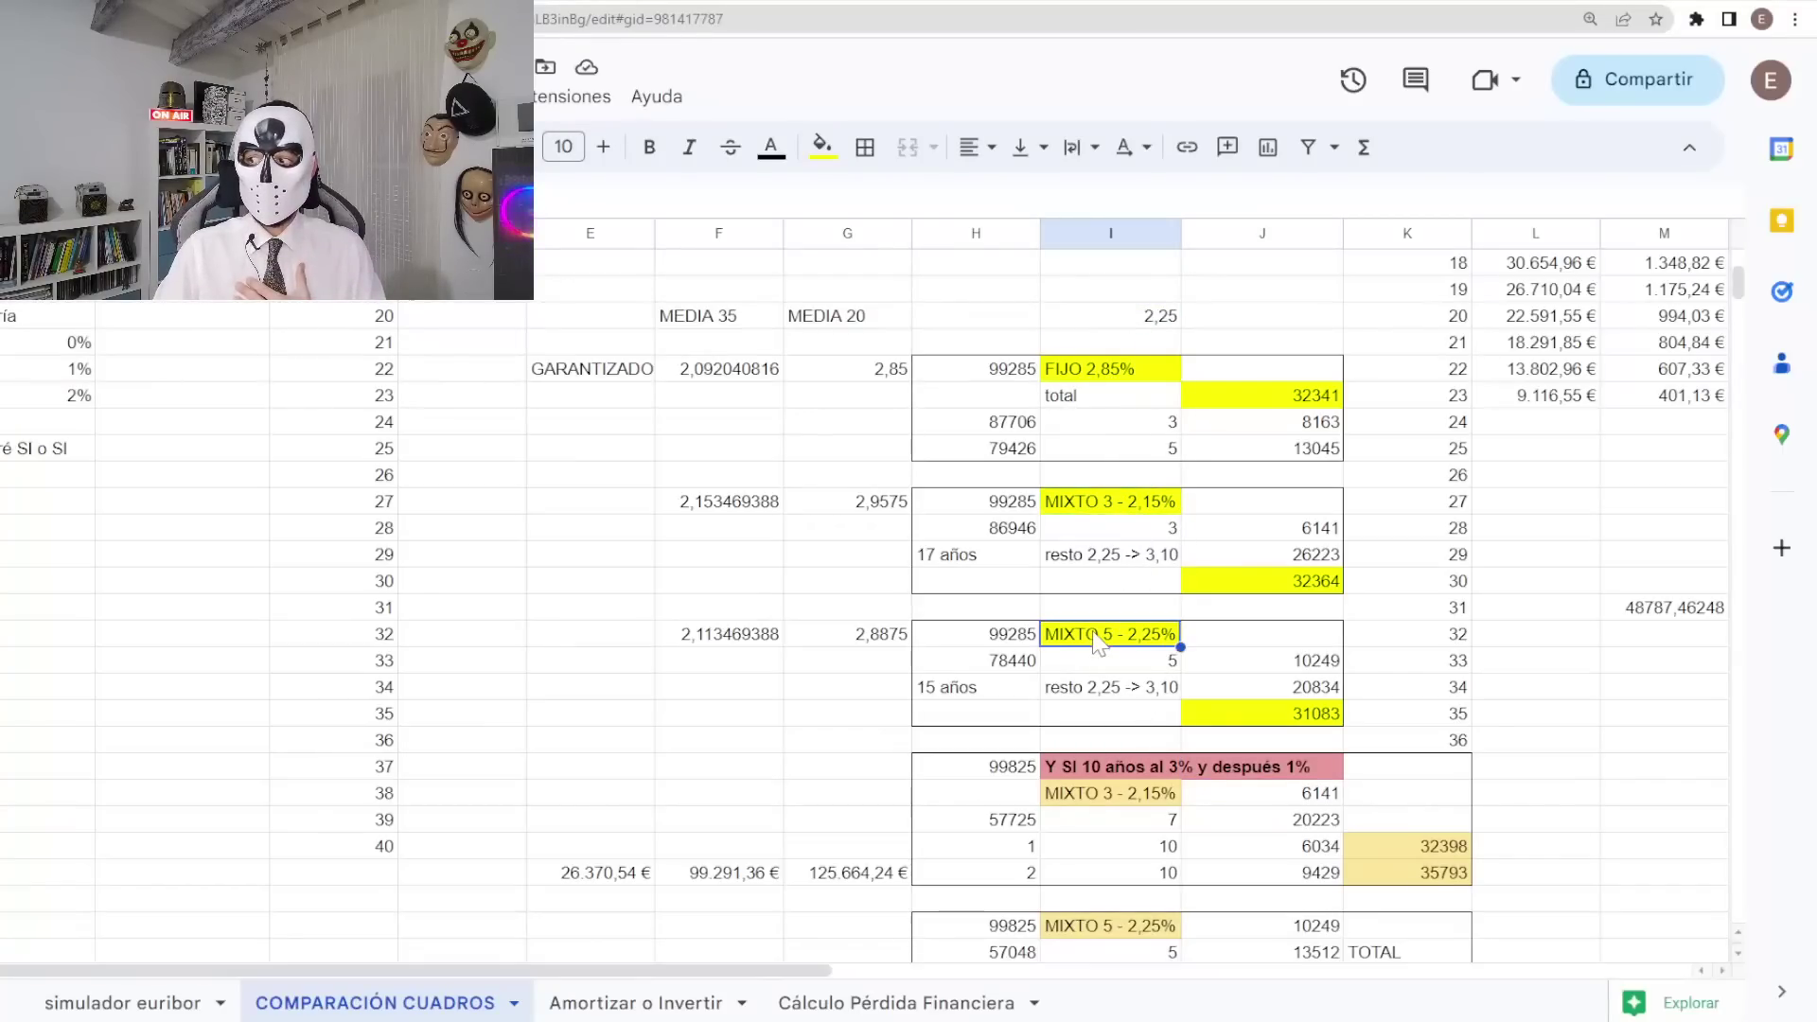
pyautogui.click(1103, 646)
# Compare the FIJO 2,85% total interest with the initial-period interest and total of the MIXTO 3 - 2,15% offer.
pyautogui.click(1077, 376)
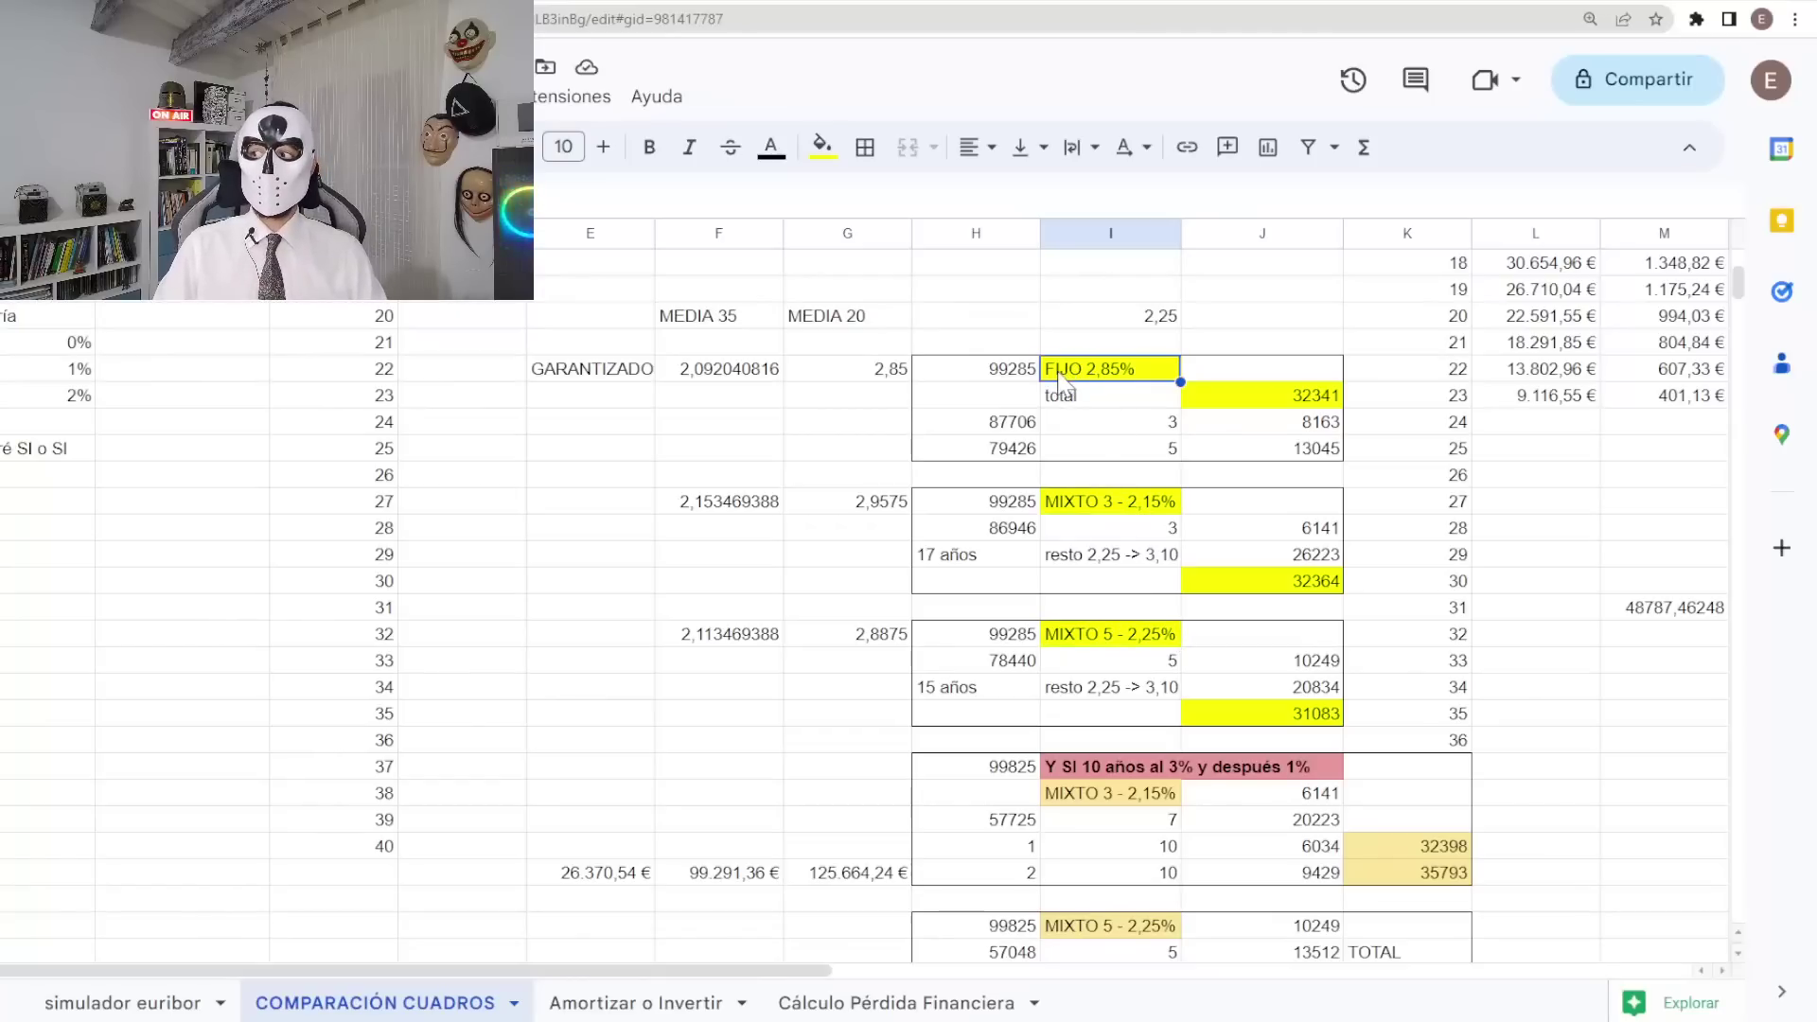
pyautogui.click(1230, 398)
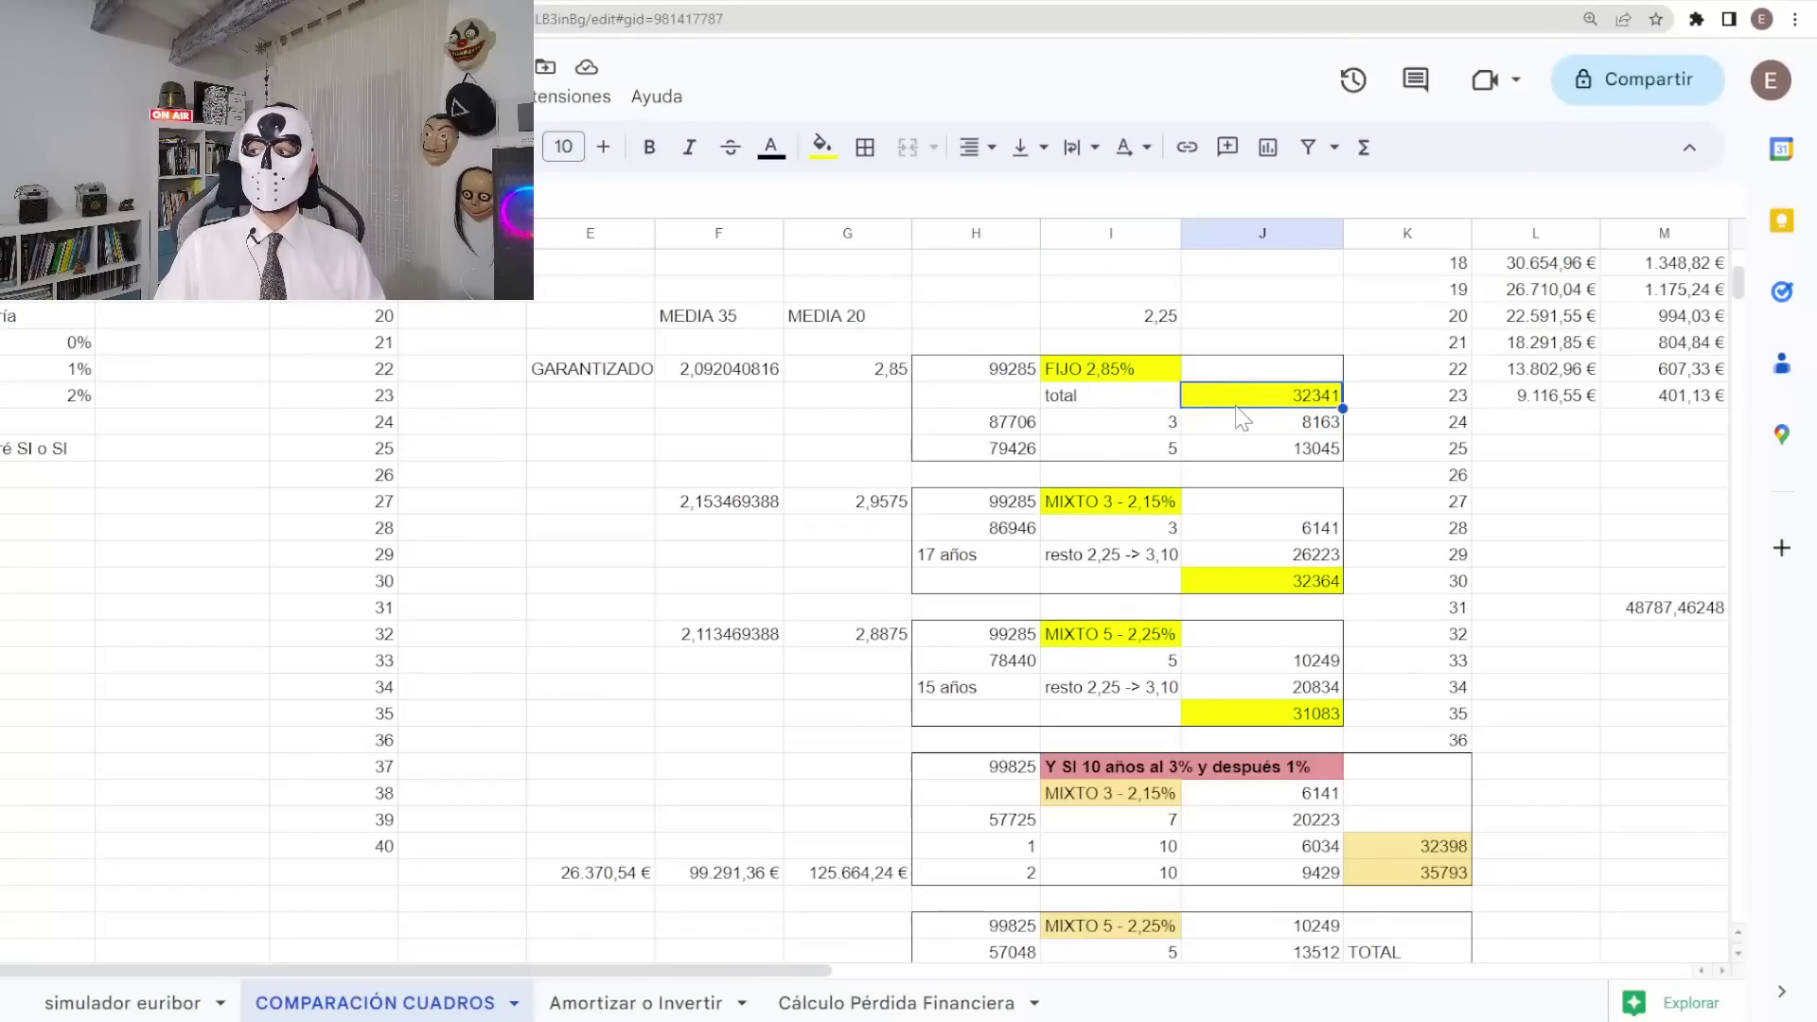
pyautogui.click(1084, 504)
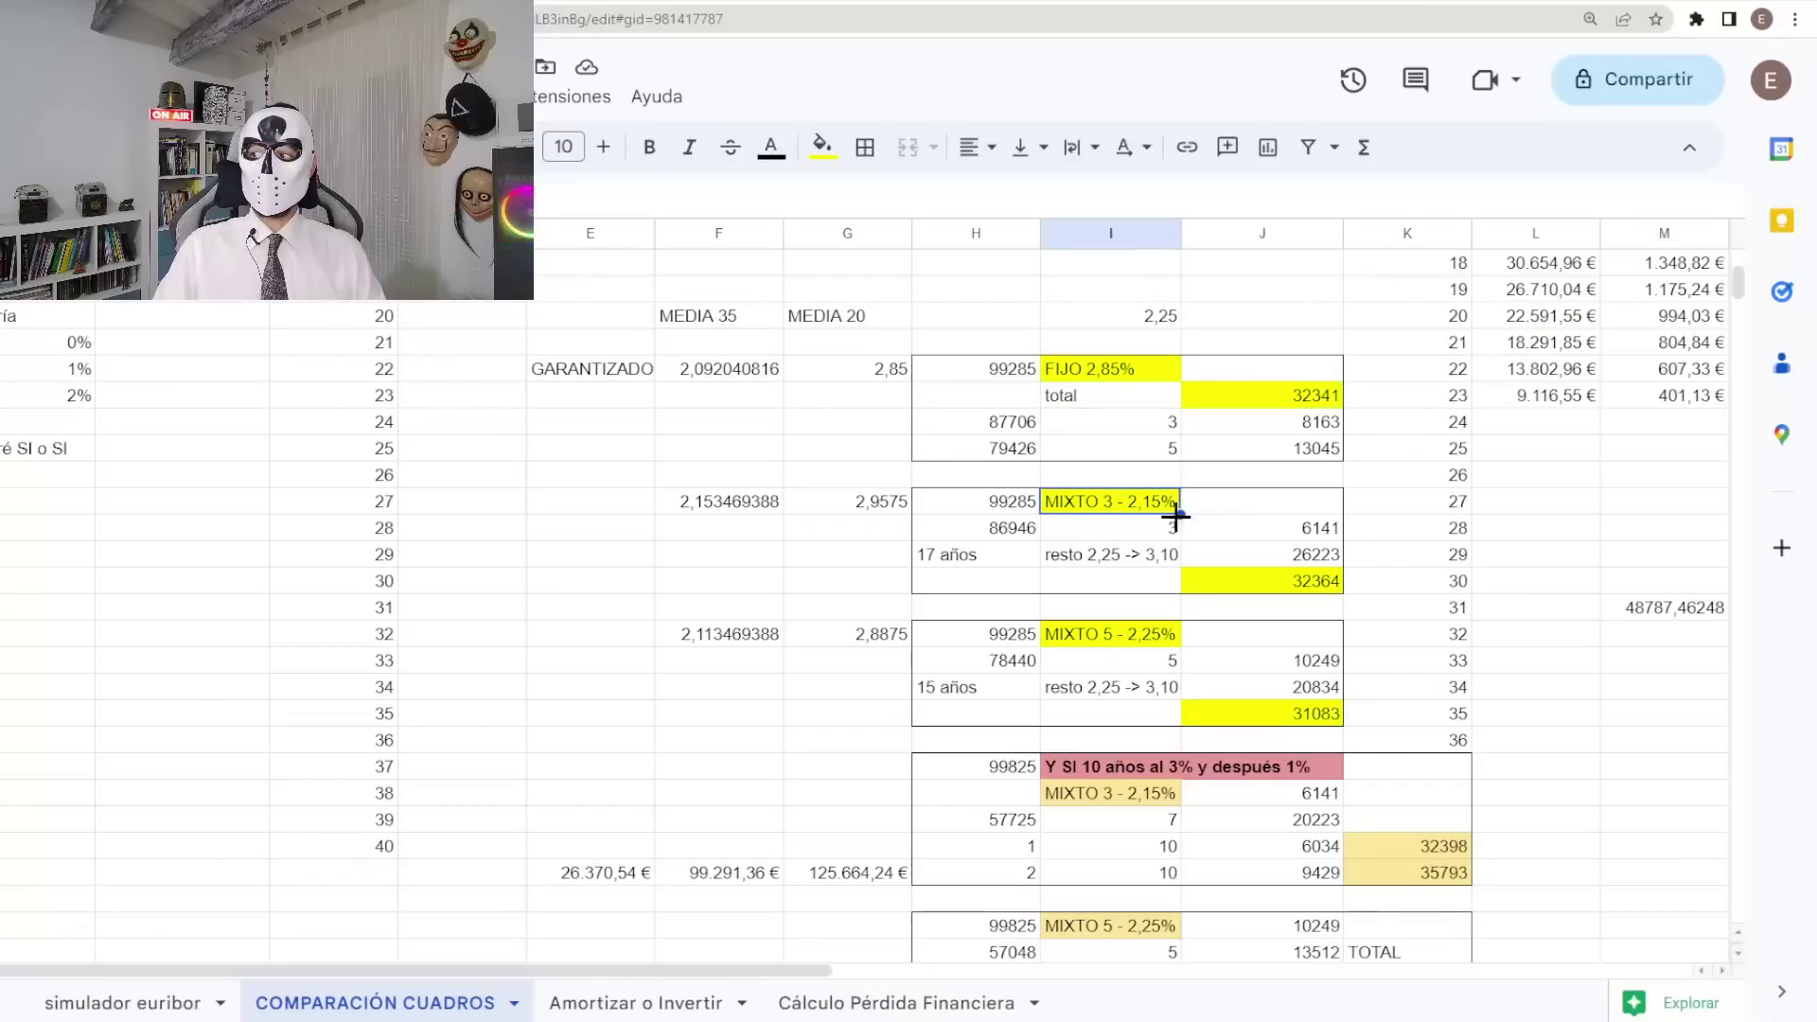
pyautogui.click(1253, 533)
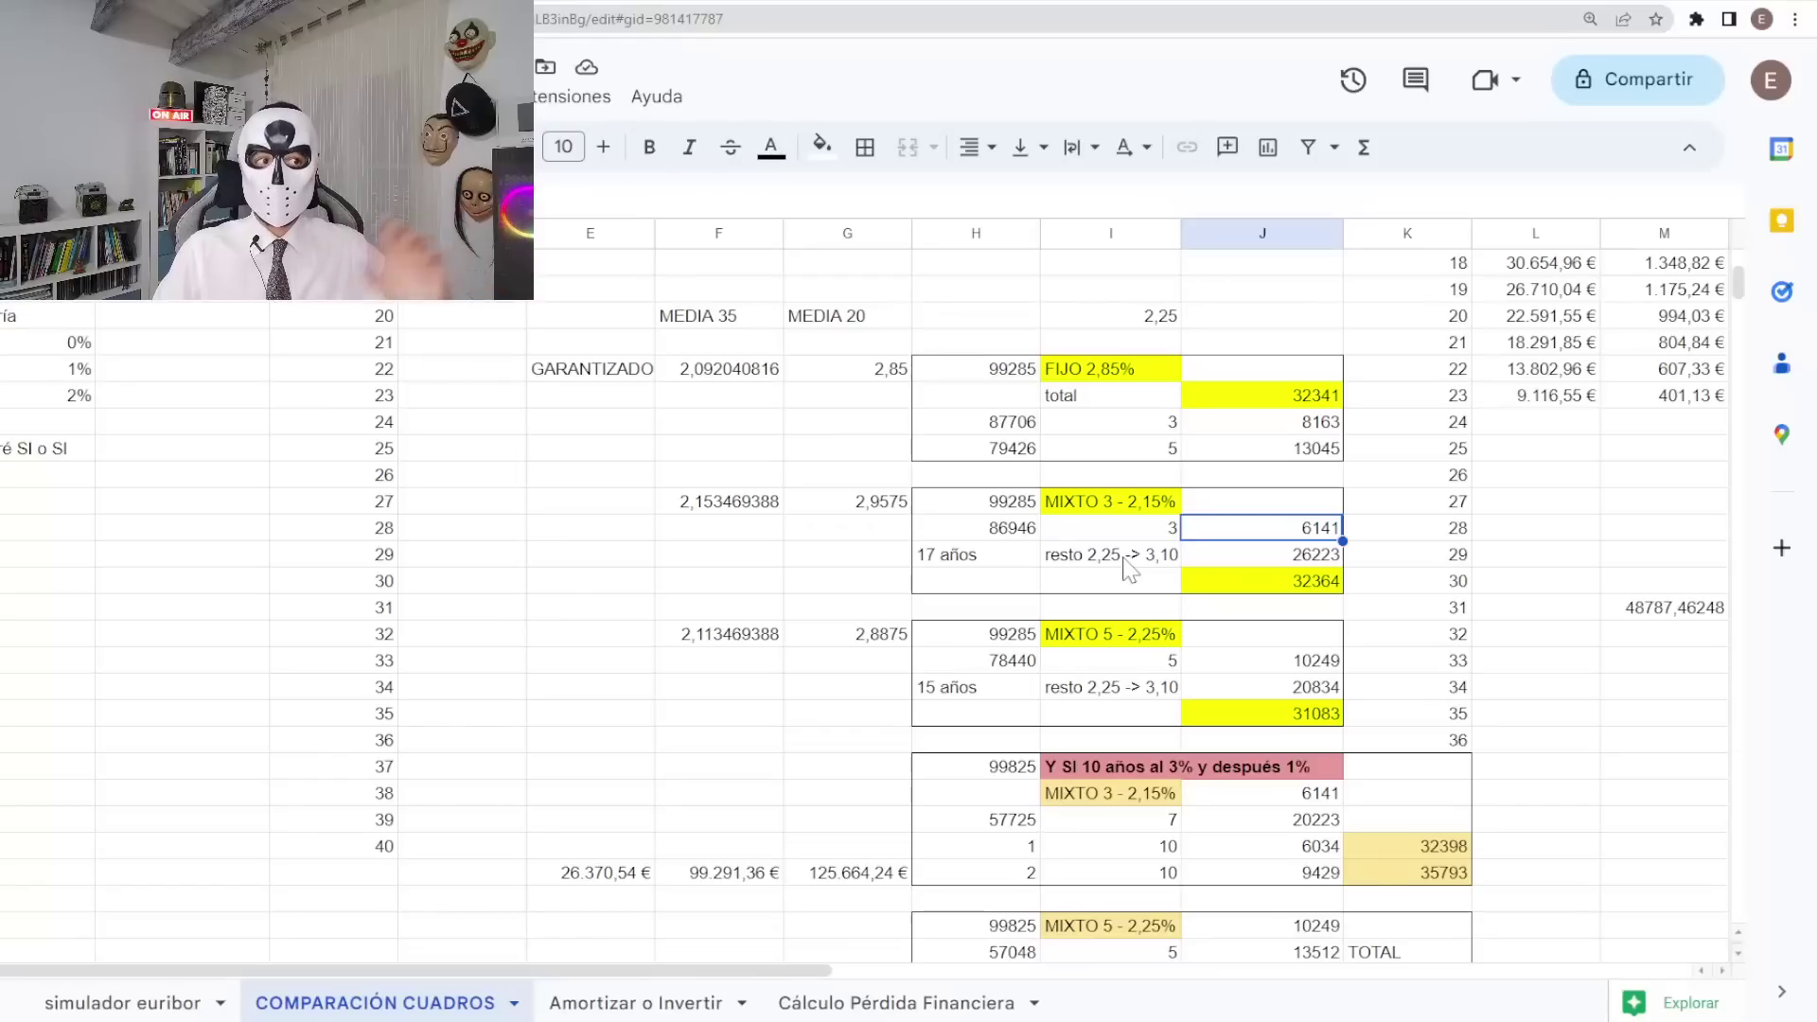
pyautogui.click(1264, 581)
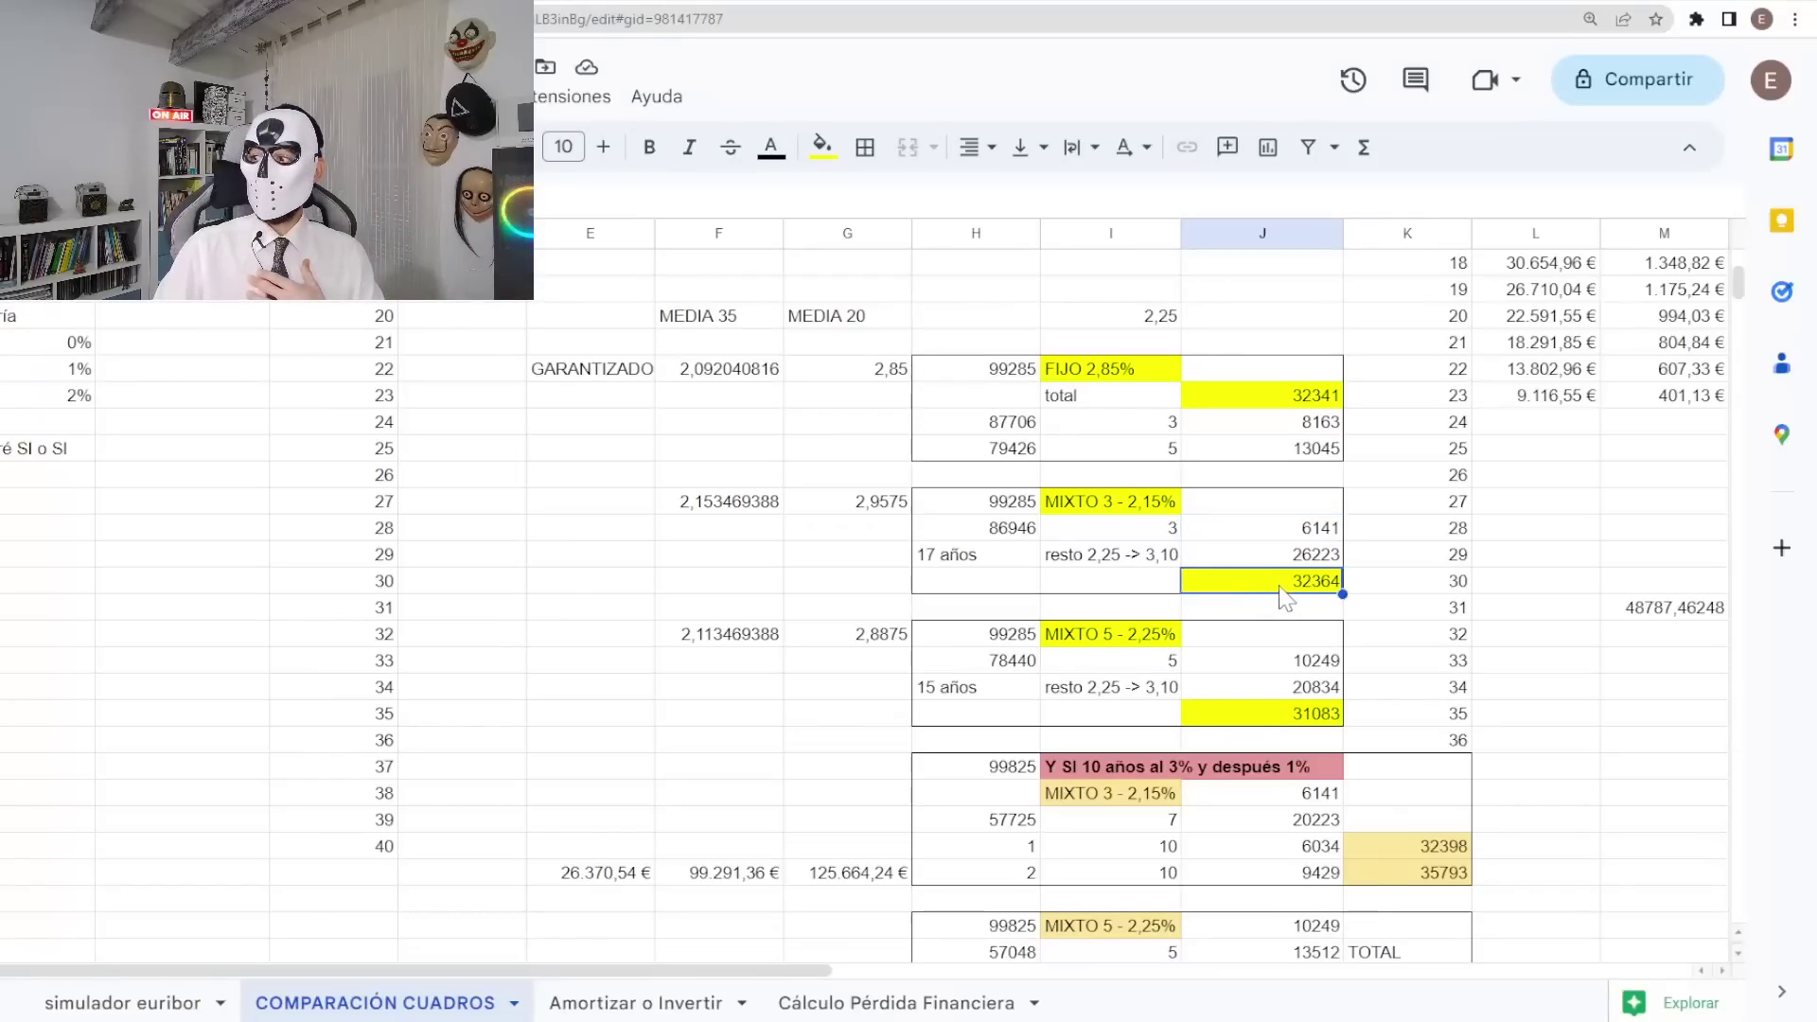
pyautogui.click(1287, 396)
pyautogui.click(1246, 587)
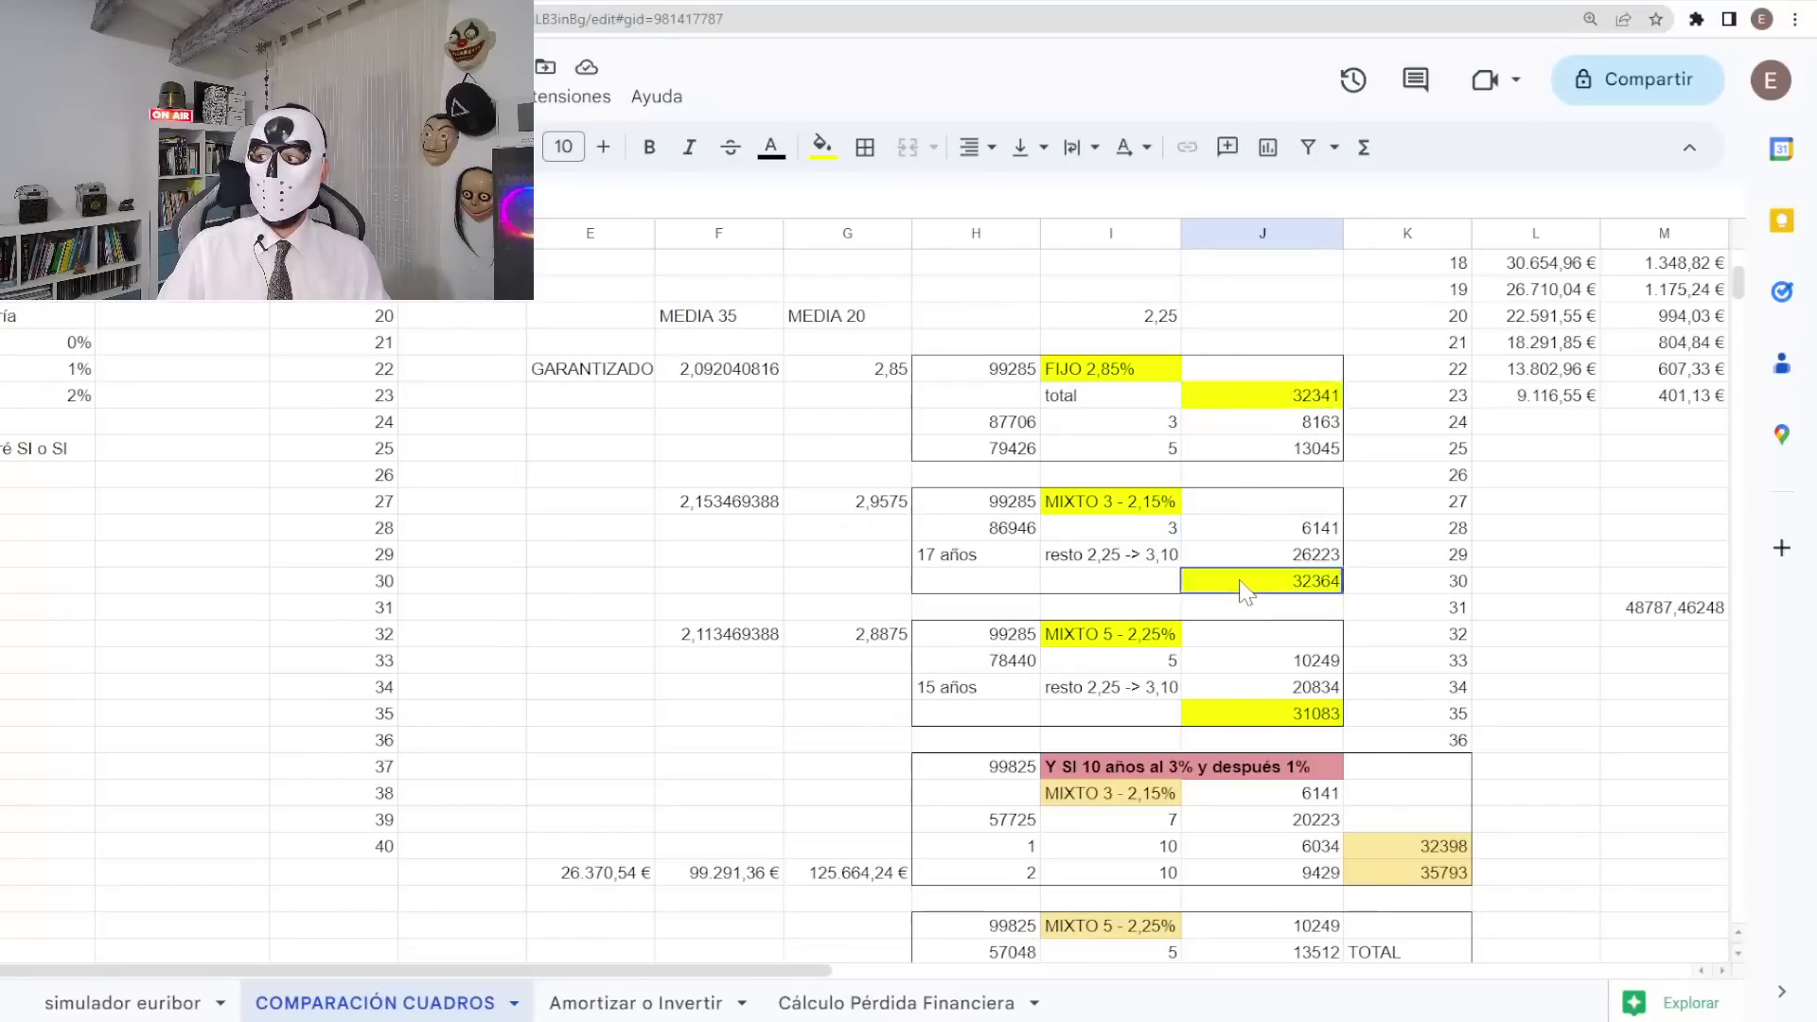
# Review the MIXTO 5 - 2,25% offer's remaining 15 years, follow-on rate and total interest against the reference rate in I20.
pyautogui.click(1115, 647)
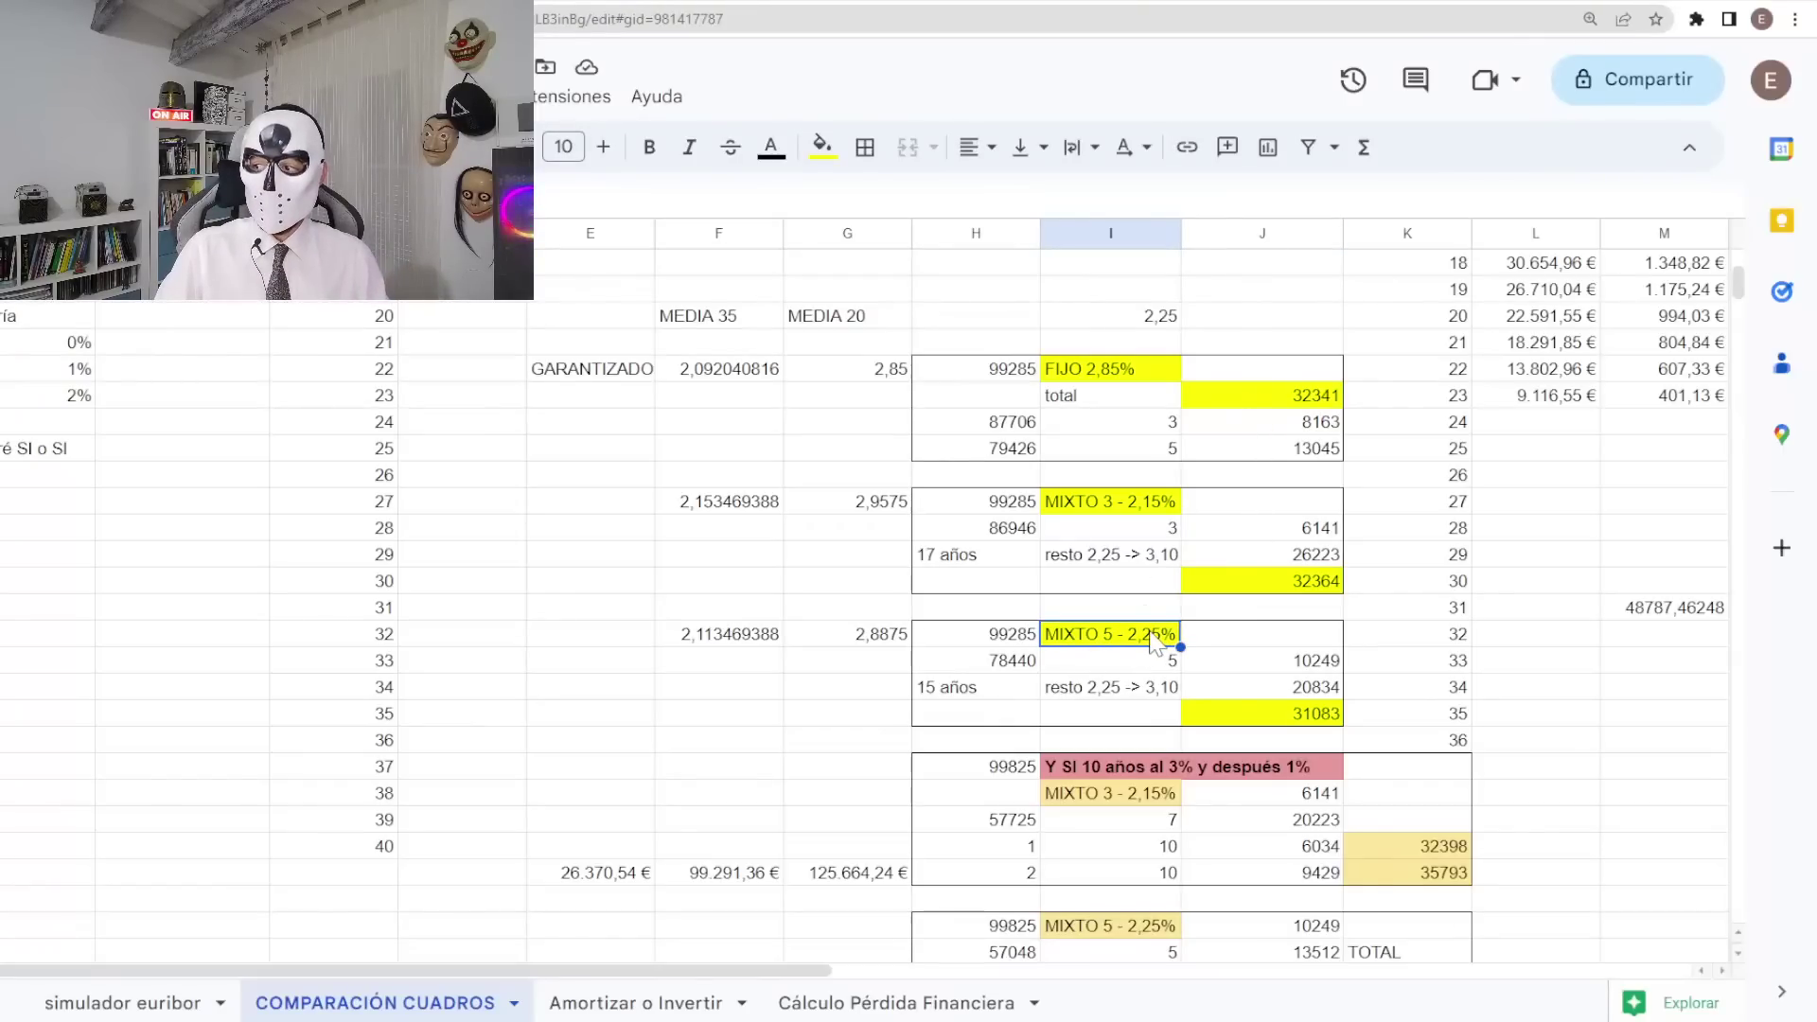
pyautogui.click(996, 691)
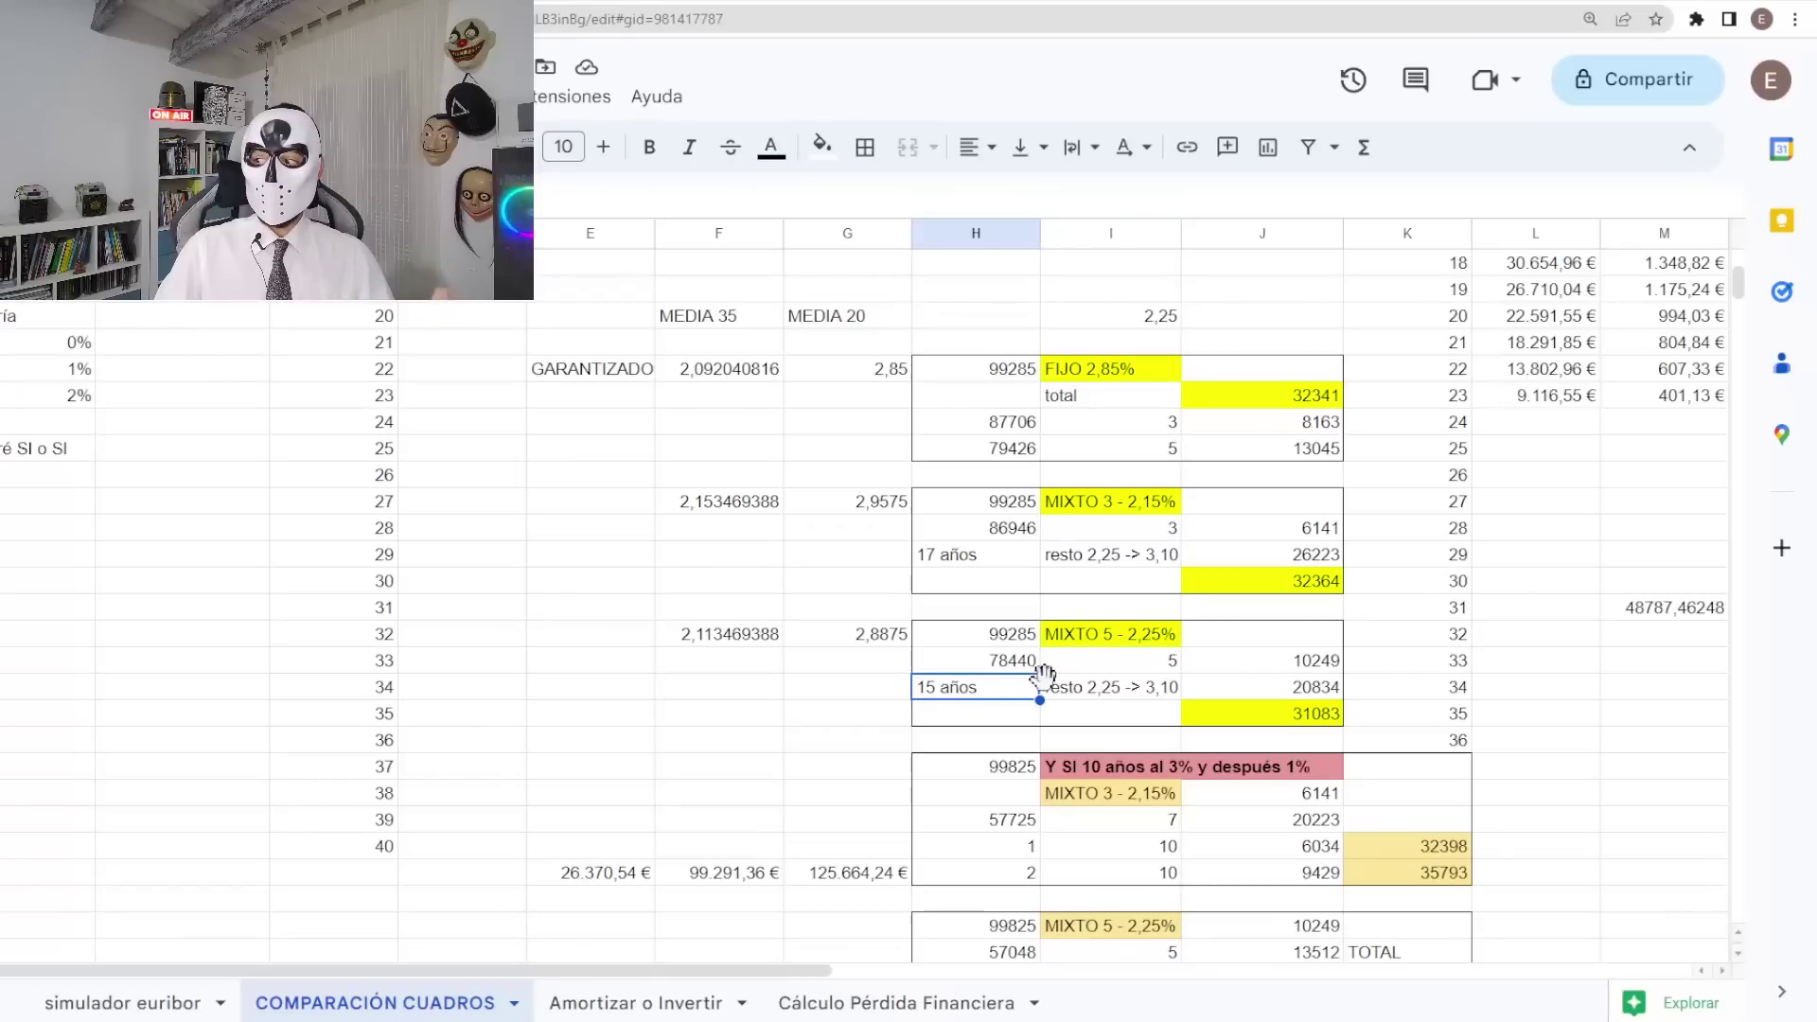
pyautogui.click(1085, 669)
pyautogui.click(1085, 688)
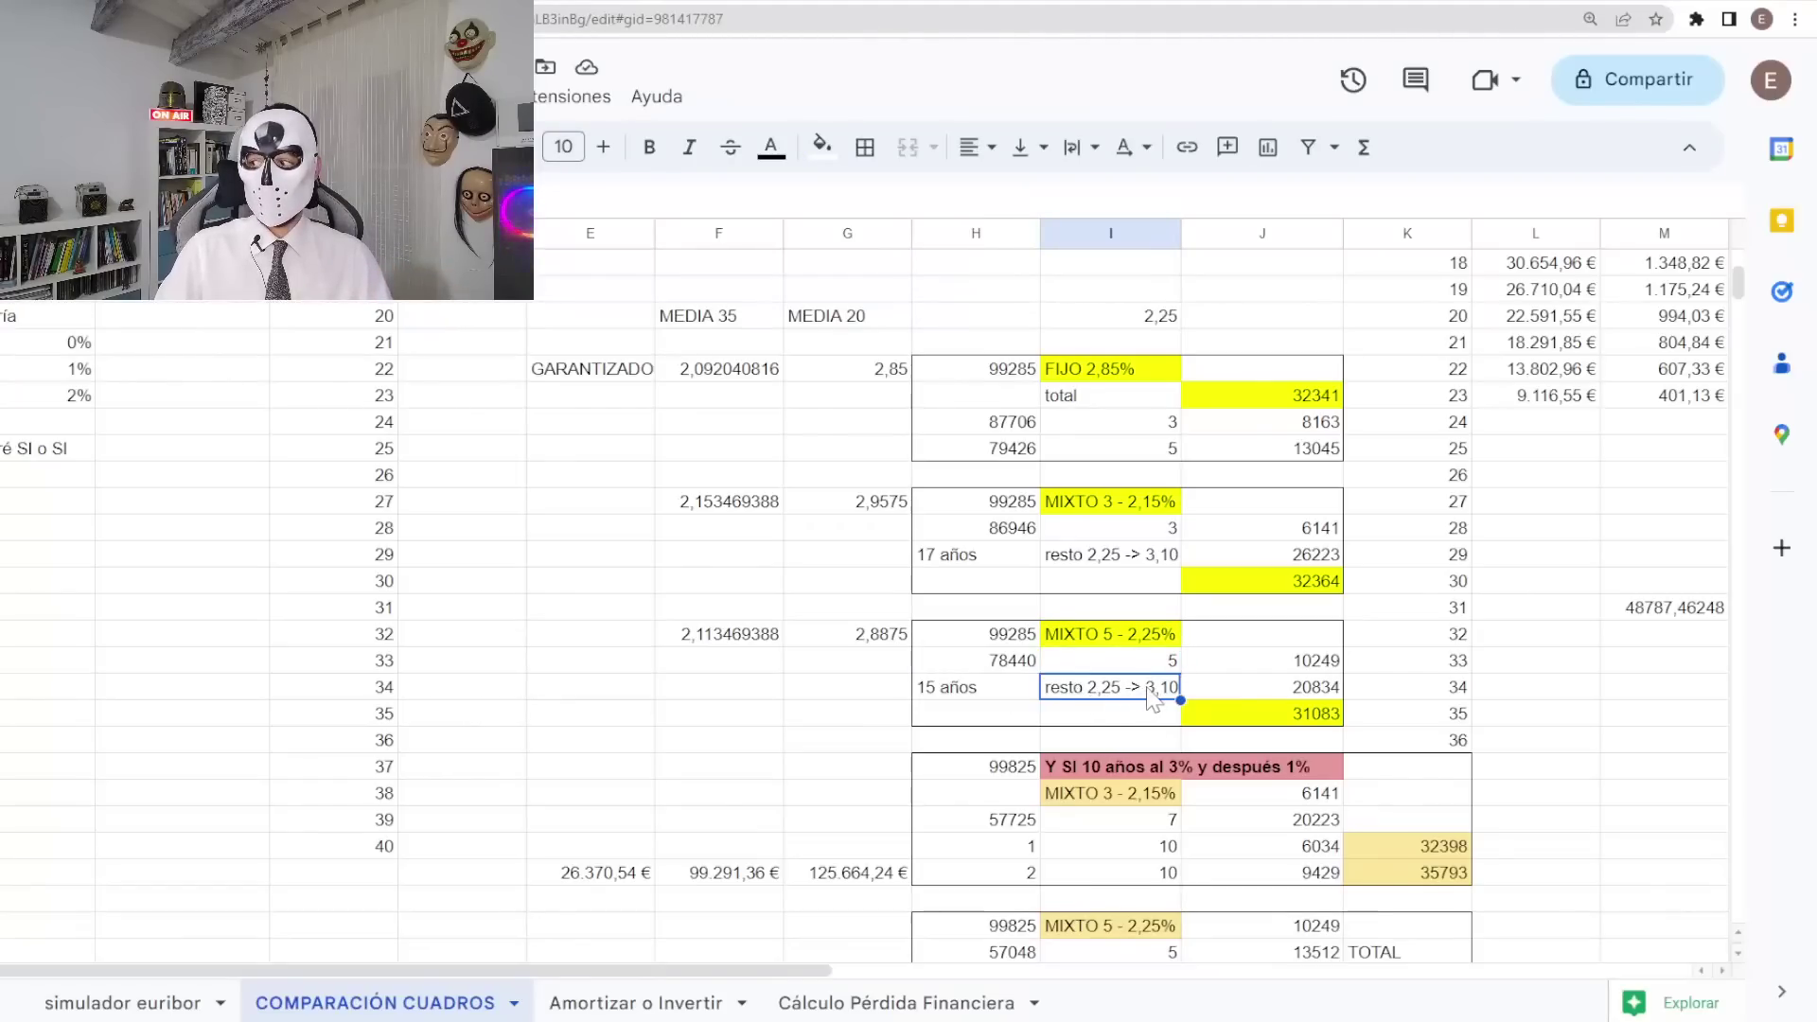
pyautogui.click(1280, 720)
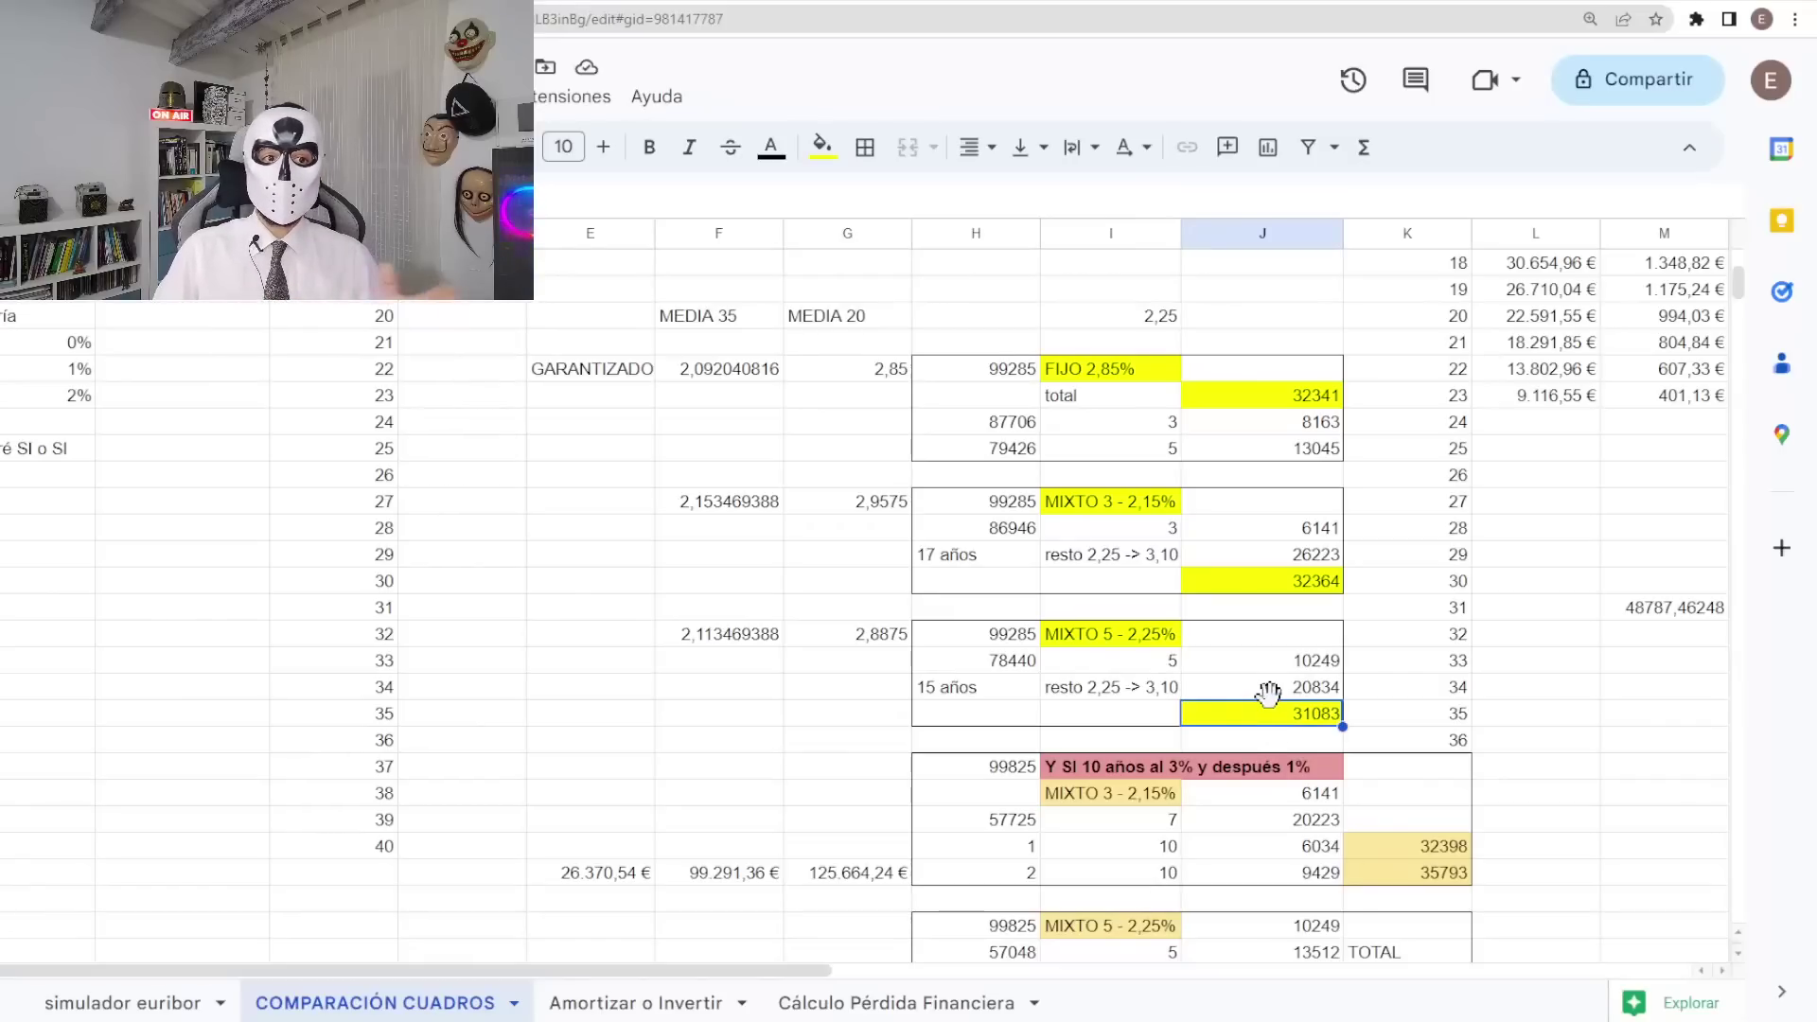
pyautogui.click(1117, 305)
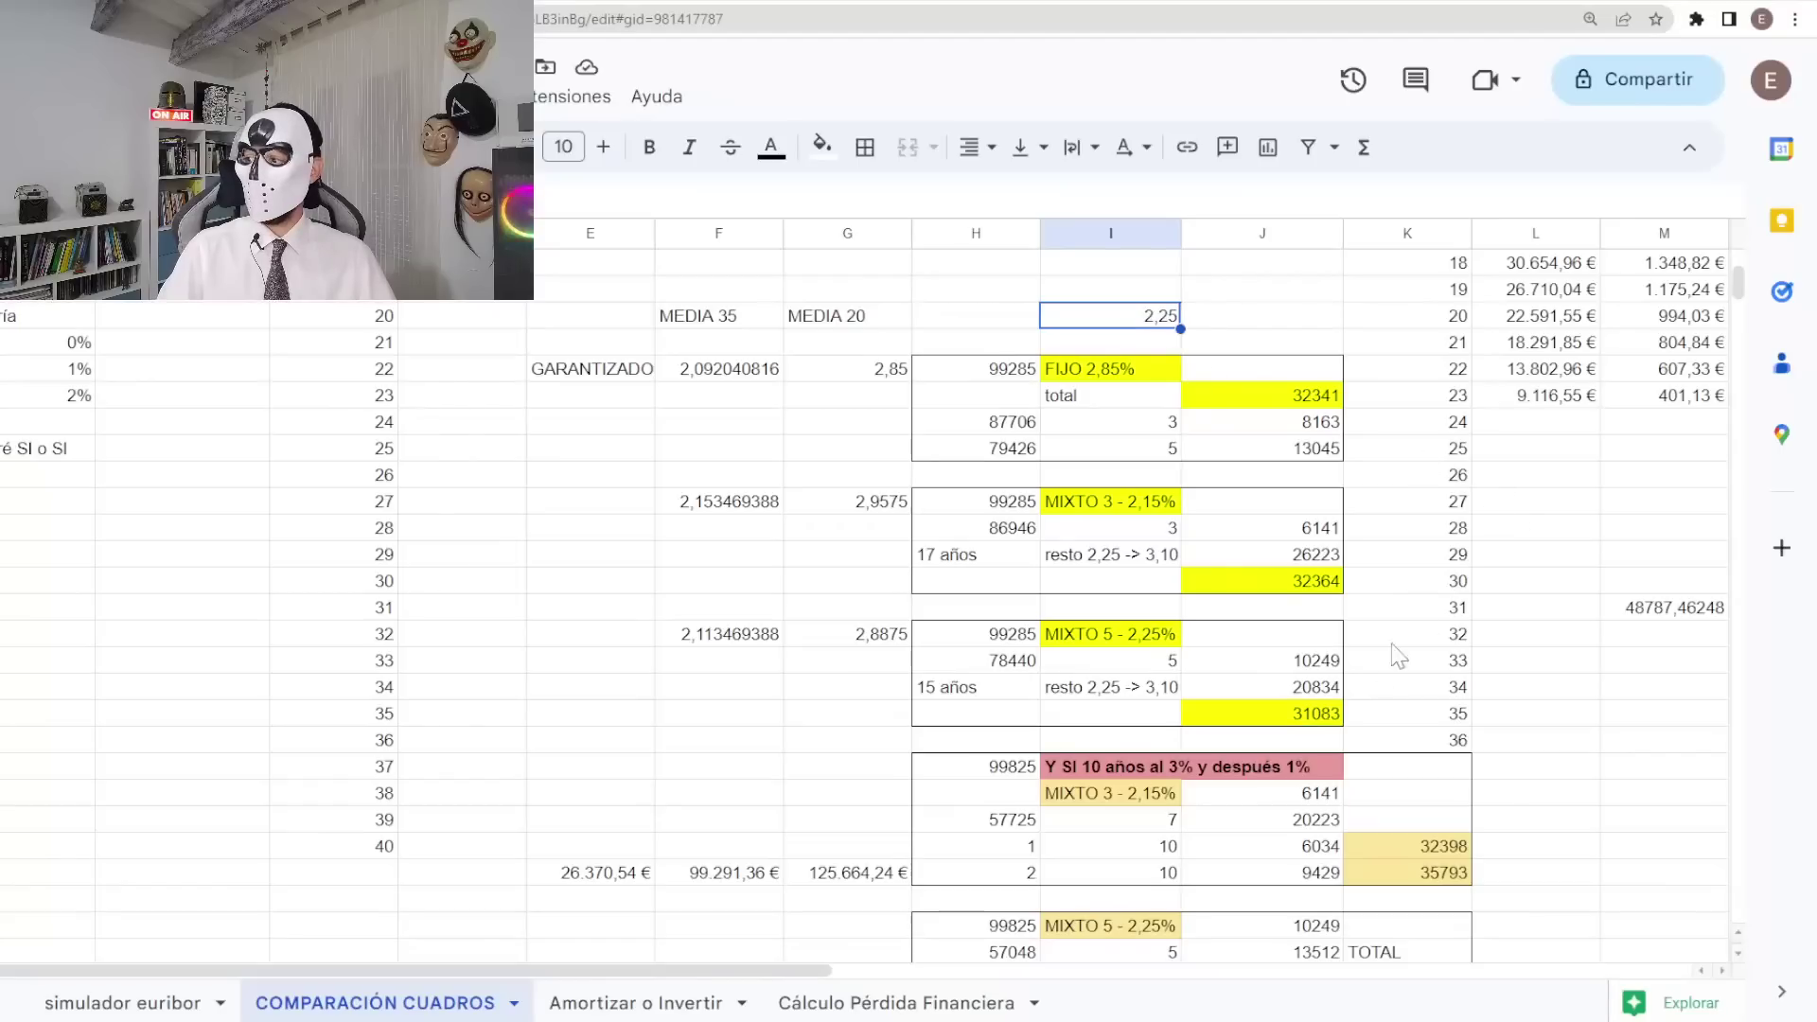
# Compare the total interest of the MIXTO 5 - 2,25%, FIJO 2,85% and MIXTO 3 - 2,15% offers.
pyautogui.click(1299, 718)
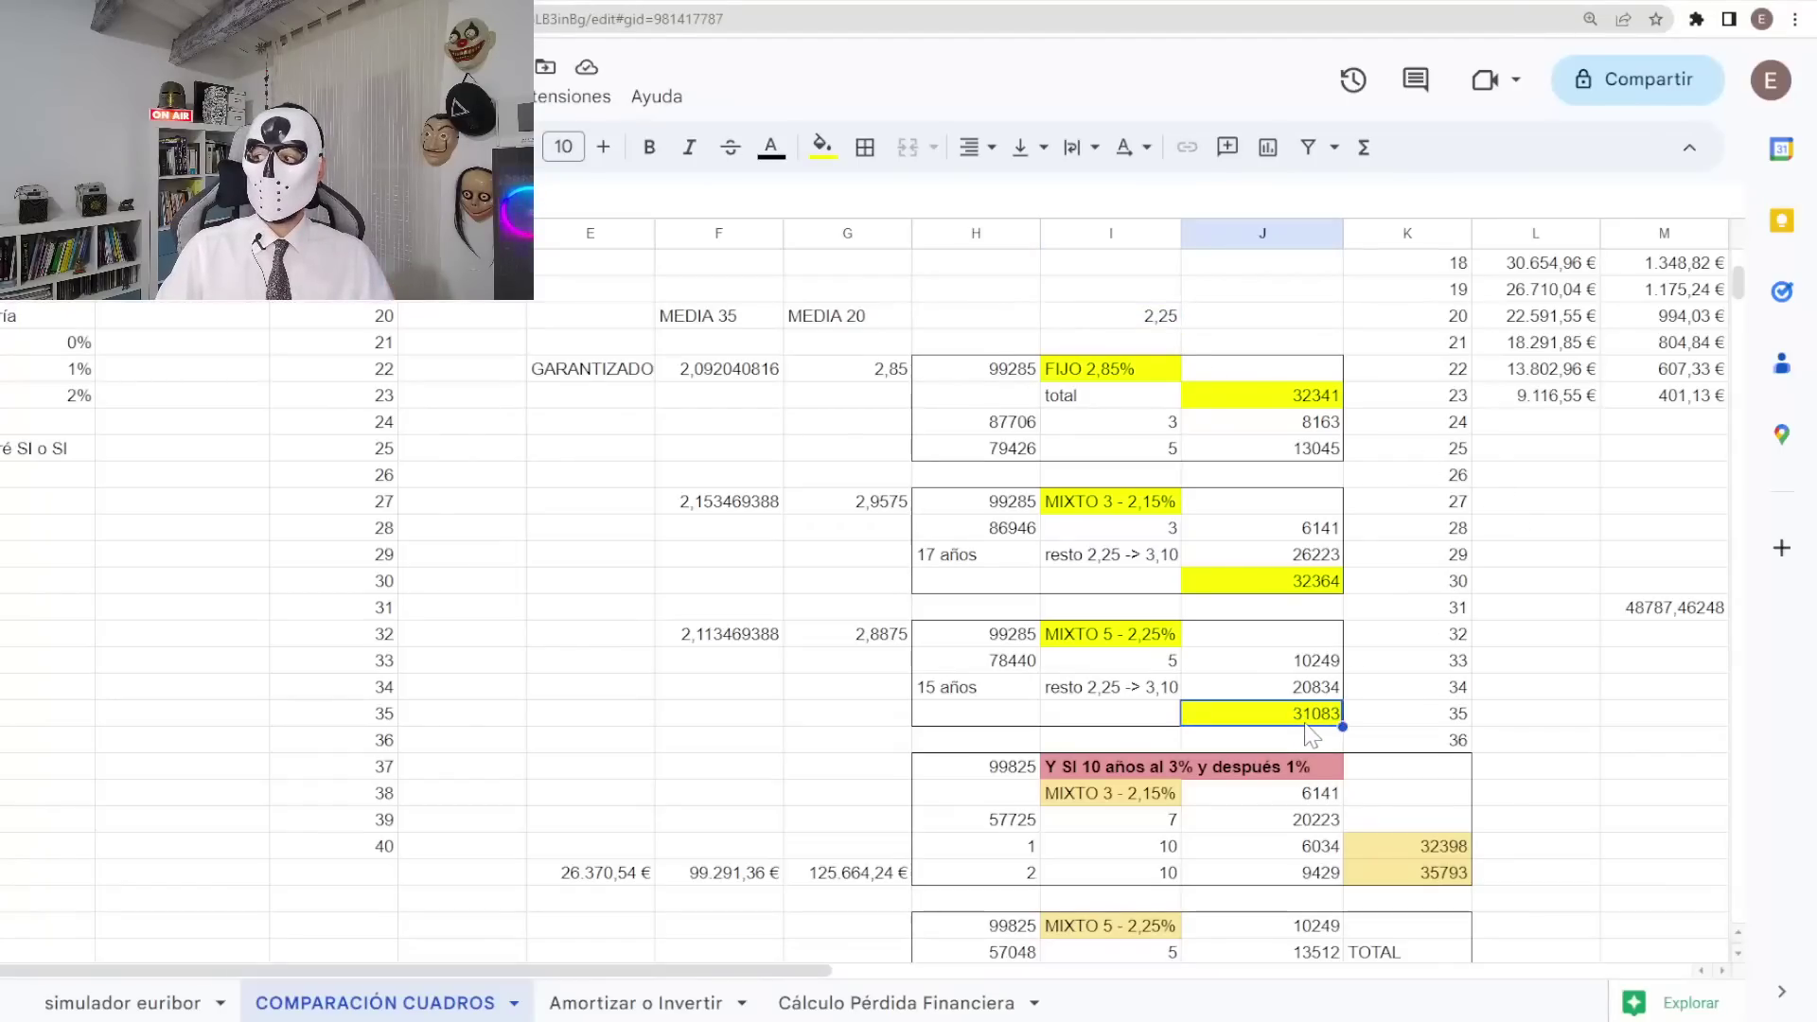
pyautogui.click(1283, 398)
pyautogui.click(1294, 584)
pyautogui.click(1302, 403)
pyautogui.click(1263, 582)
pyautogui.click(1284, 428)
pyautogui.click(1275, 587)
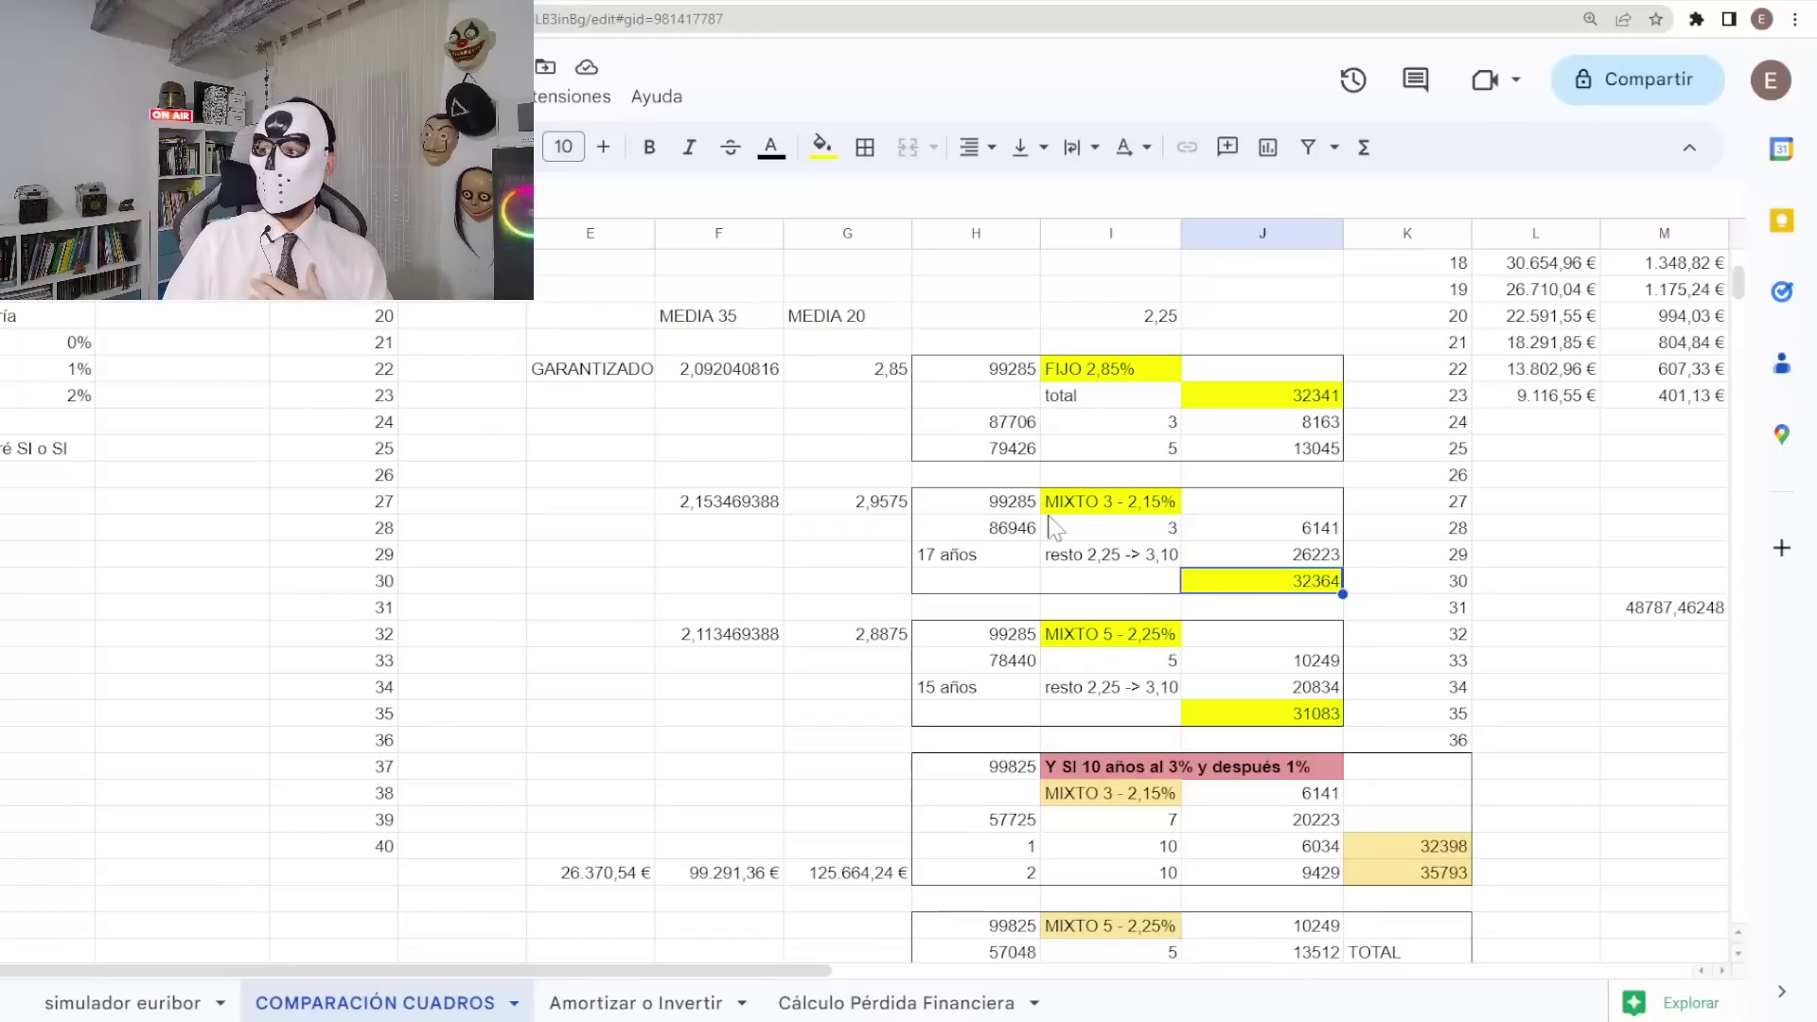
# Review the MEDIA 20 rates for FIJO 2,85% and MIXTO 3 - 2,15%, inspecting the 3/20 and 17/20 weights in the mixed offer's formula.
pyautogui.click(833, 327)
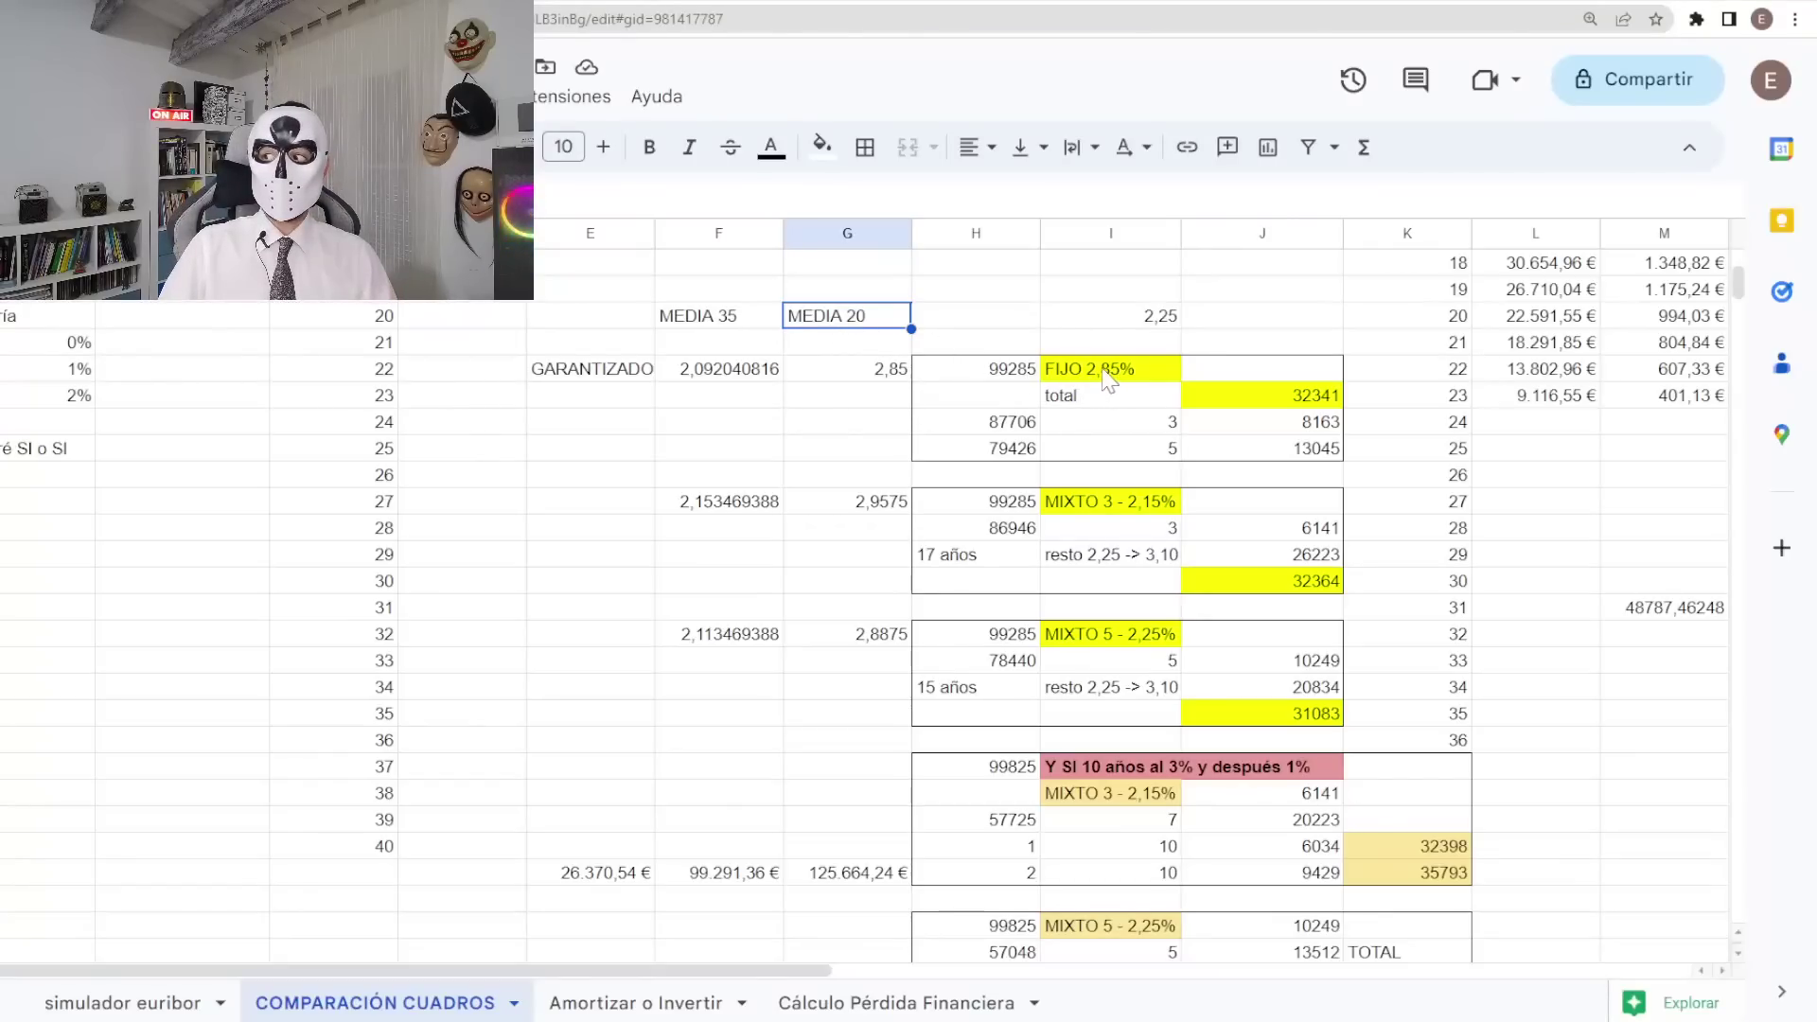
pyautogui.click(843, 371)
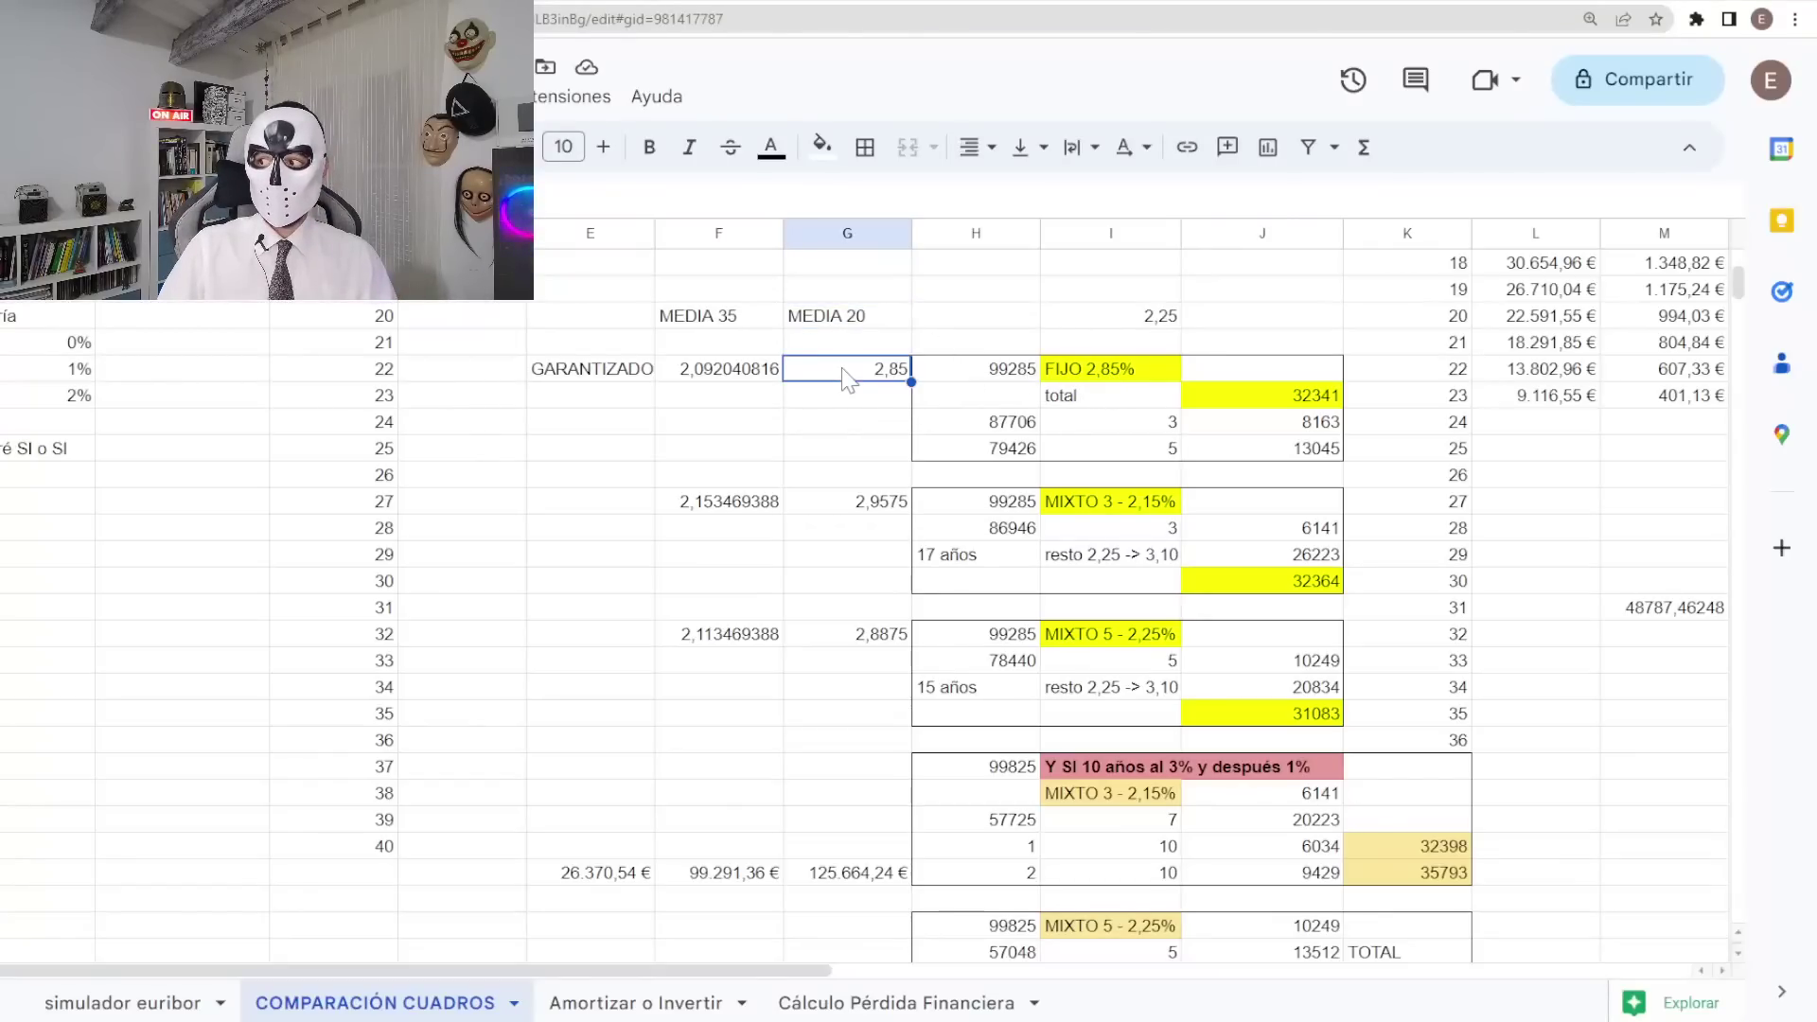
pyautogui.click(865, 506)
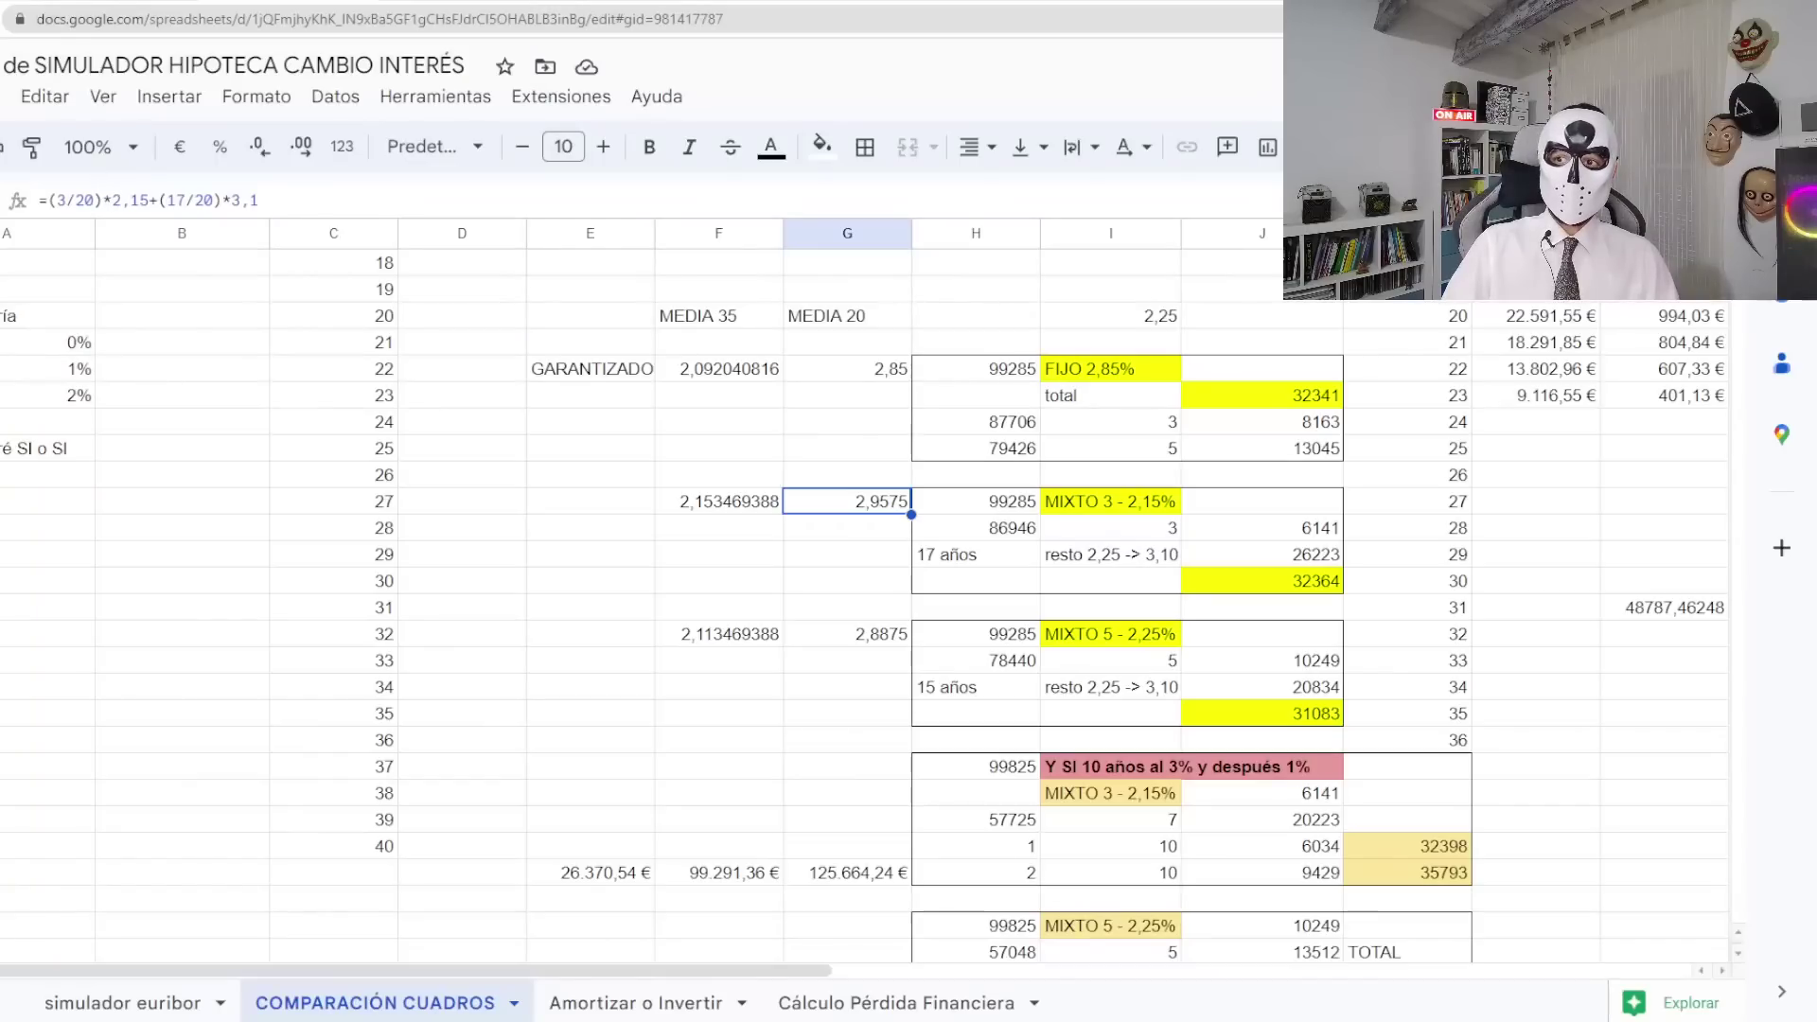
pyautogui.doubleClick(65, 200)
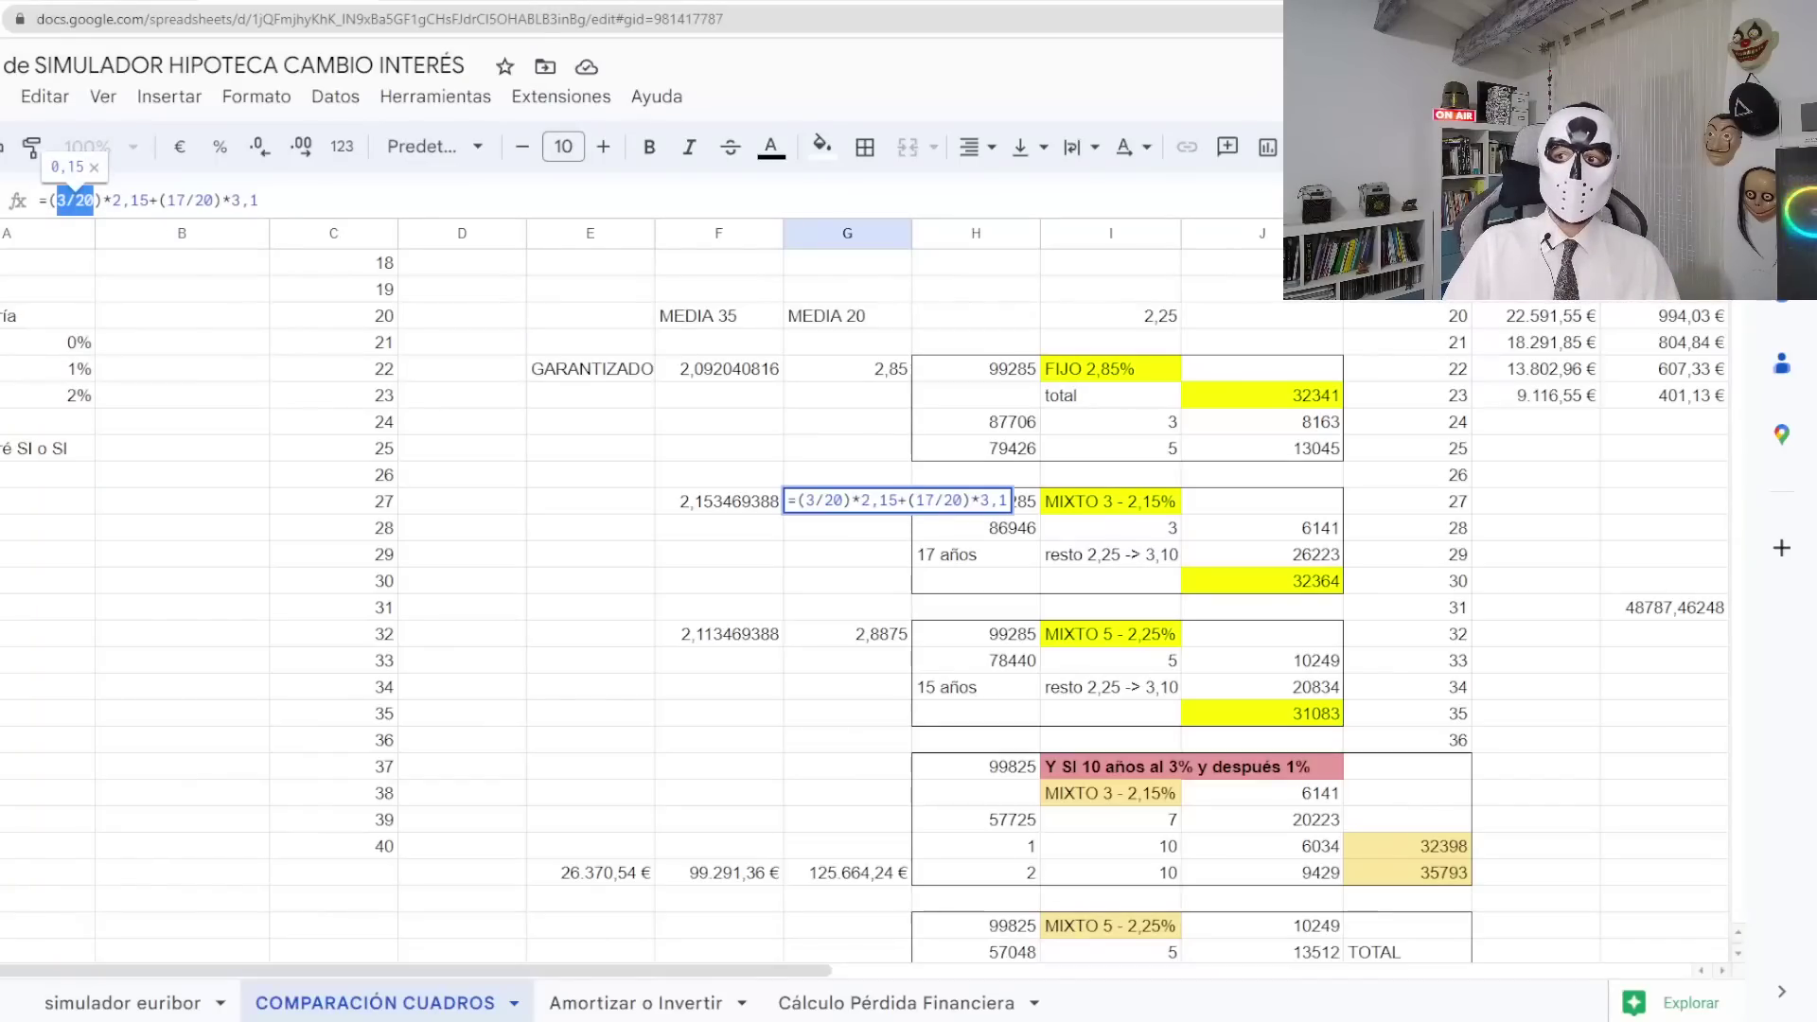
pyautogui.moveTo(168, 200); pyautogui.dragTo(204, 199)
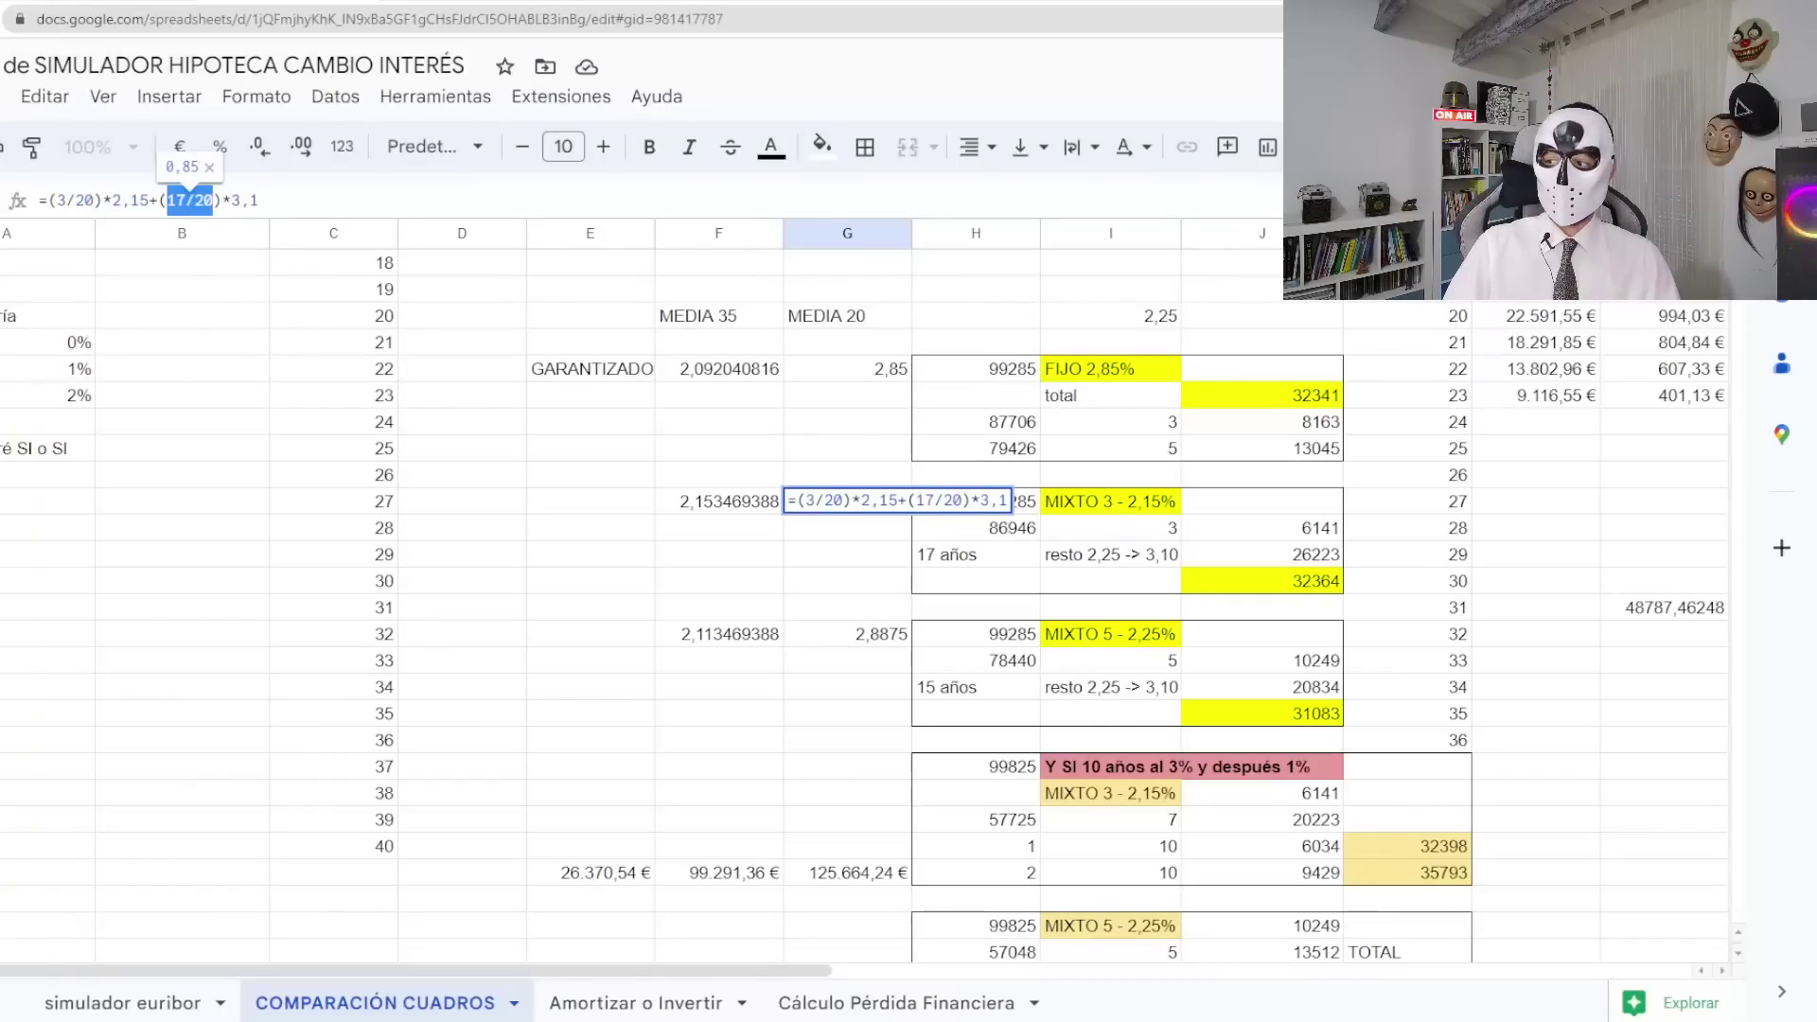
pyautogui.click(833, 554)
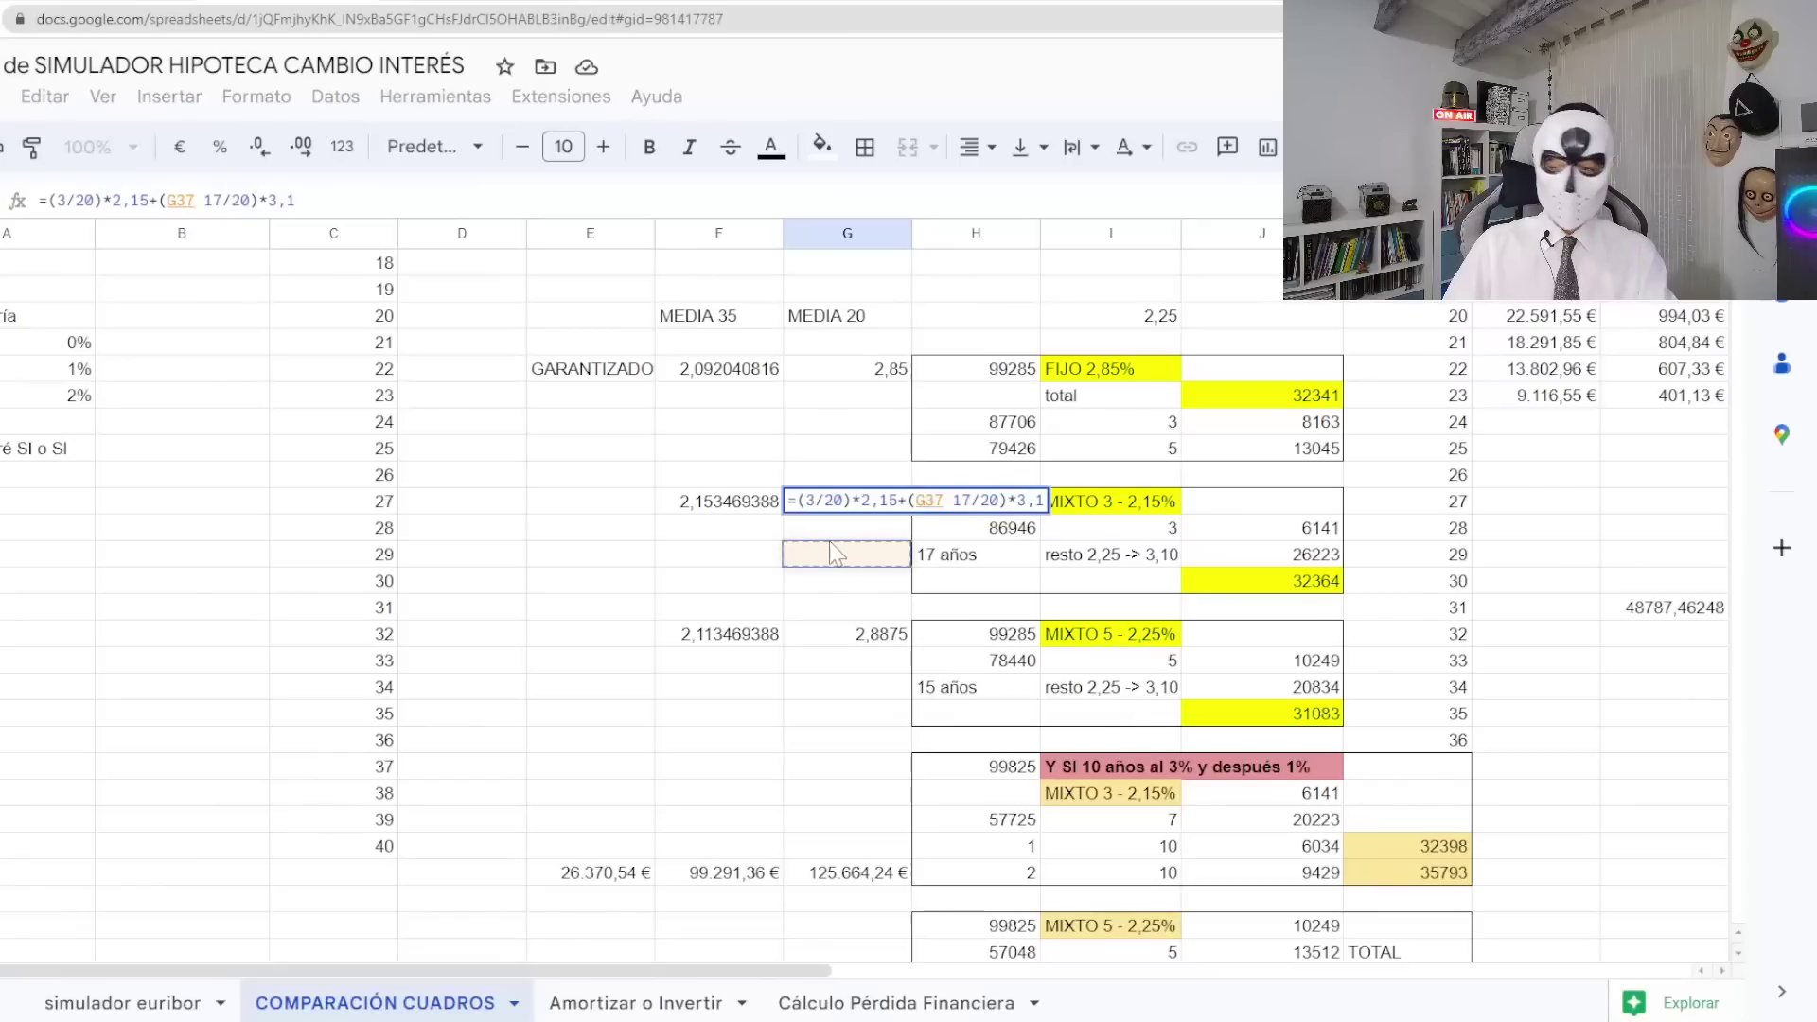
pyautogui.press('Escape')
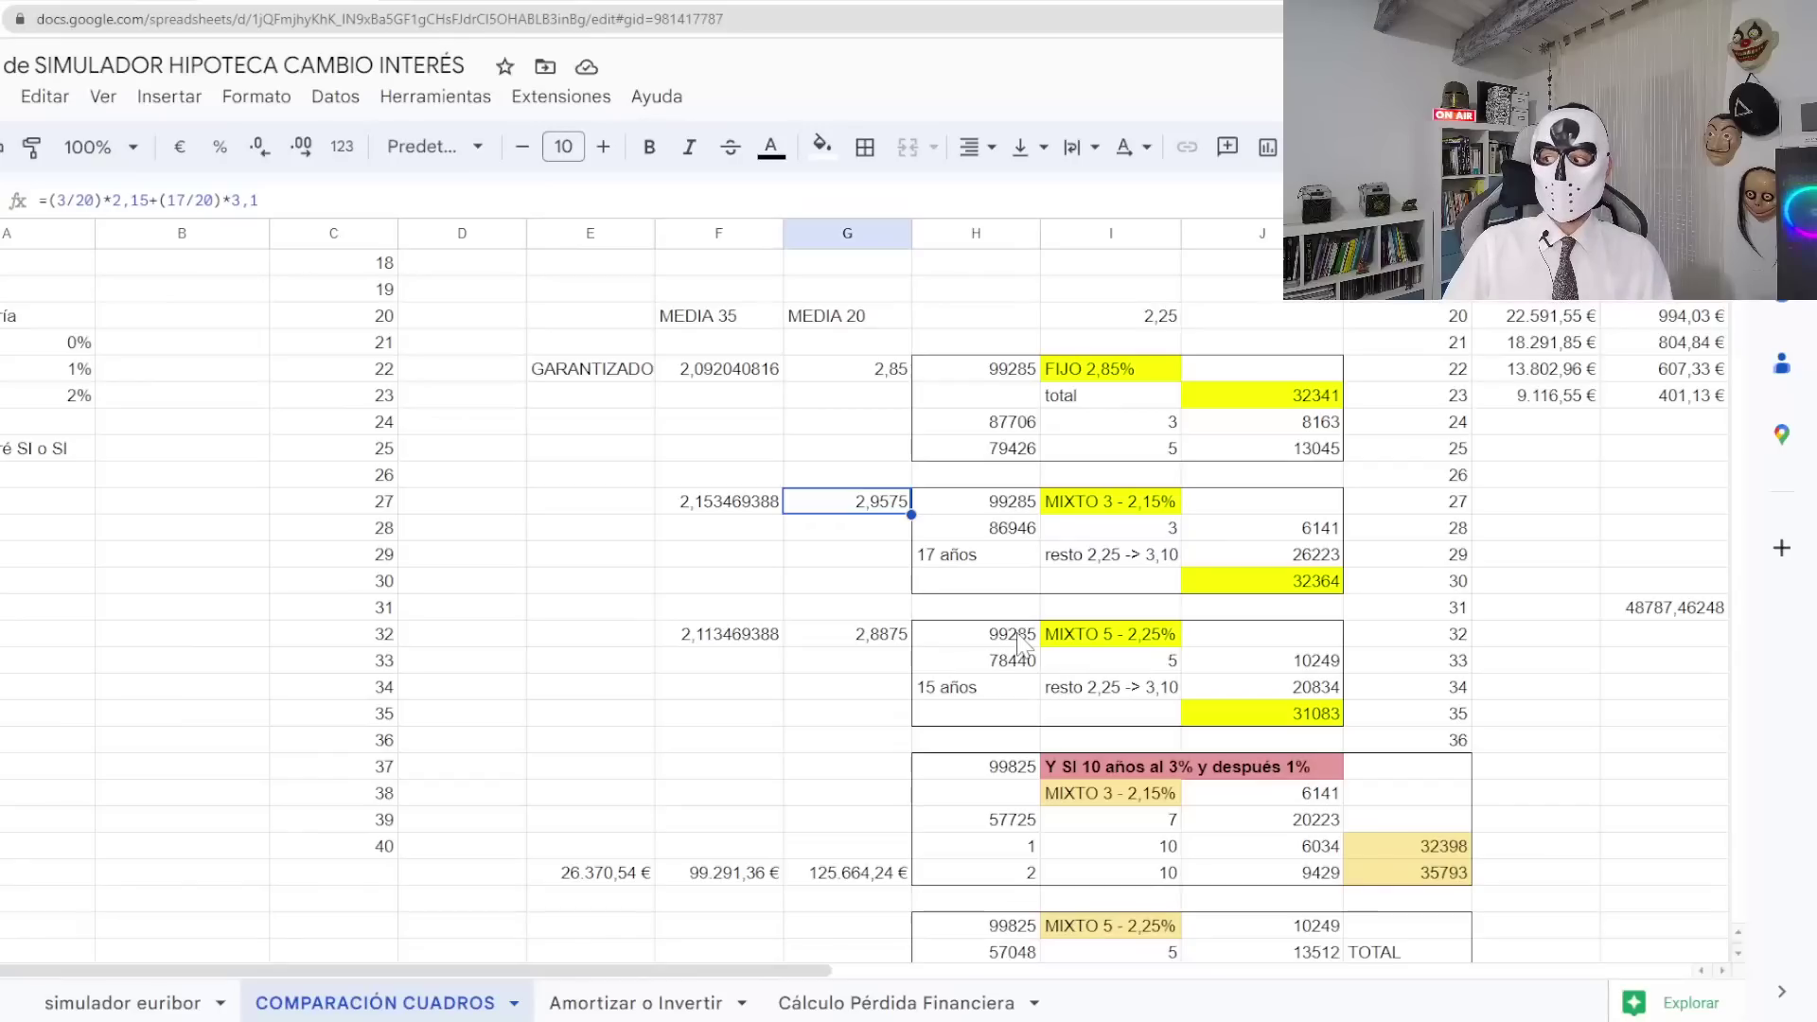
# Inspect the 2,25 initial-rate term in the MEDIA 20 formula of the MIXTO 5 - 2,25% offer, leaving the formula as is.
pyautogui.click(888, 636)
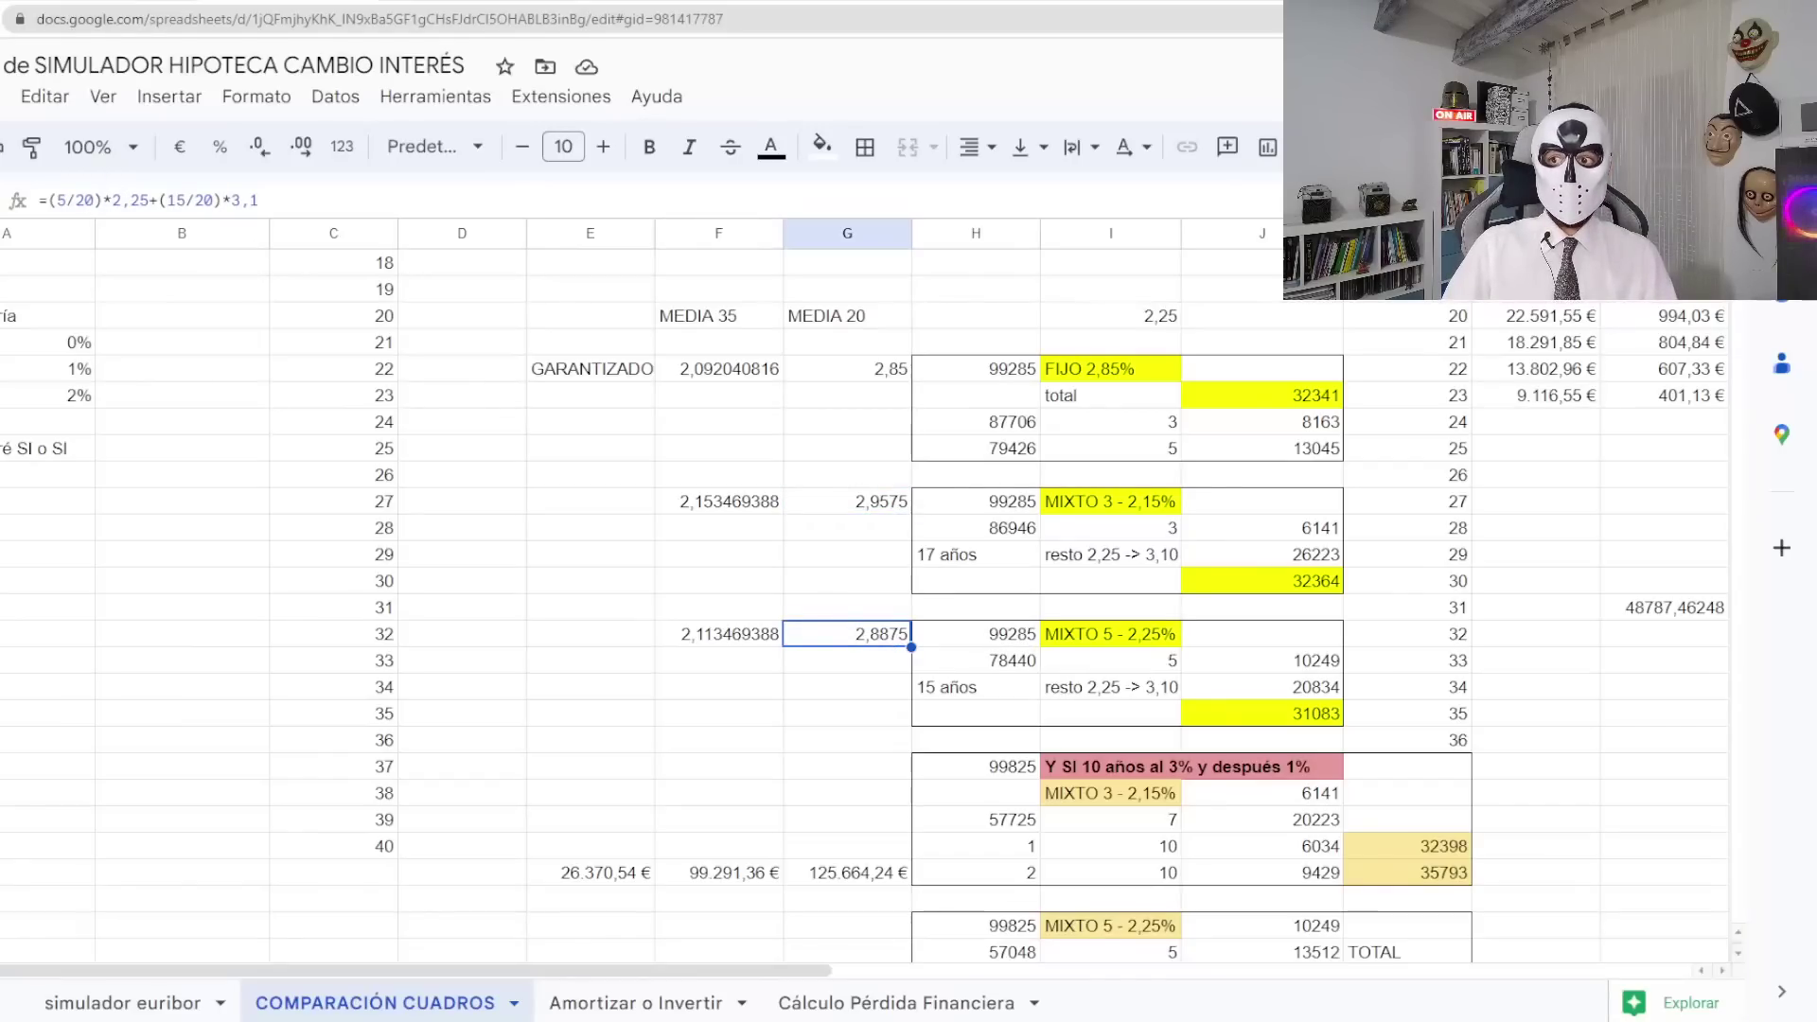
pyautogui.click(130, 200)
pyautogui.moveTo(112, 200); pyautogui.dragTo(149, 200)
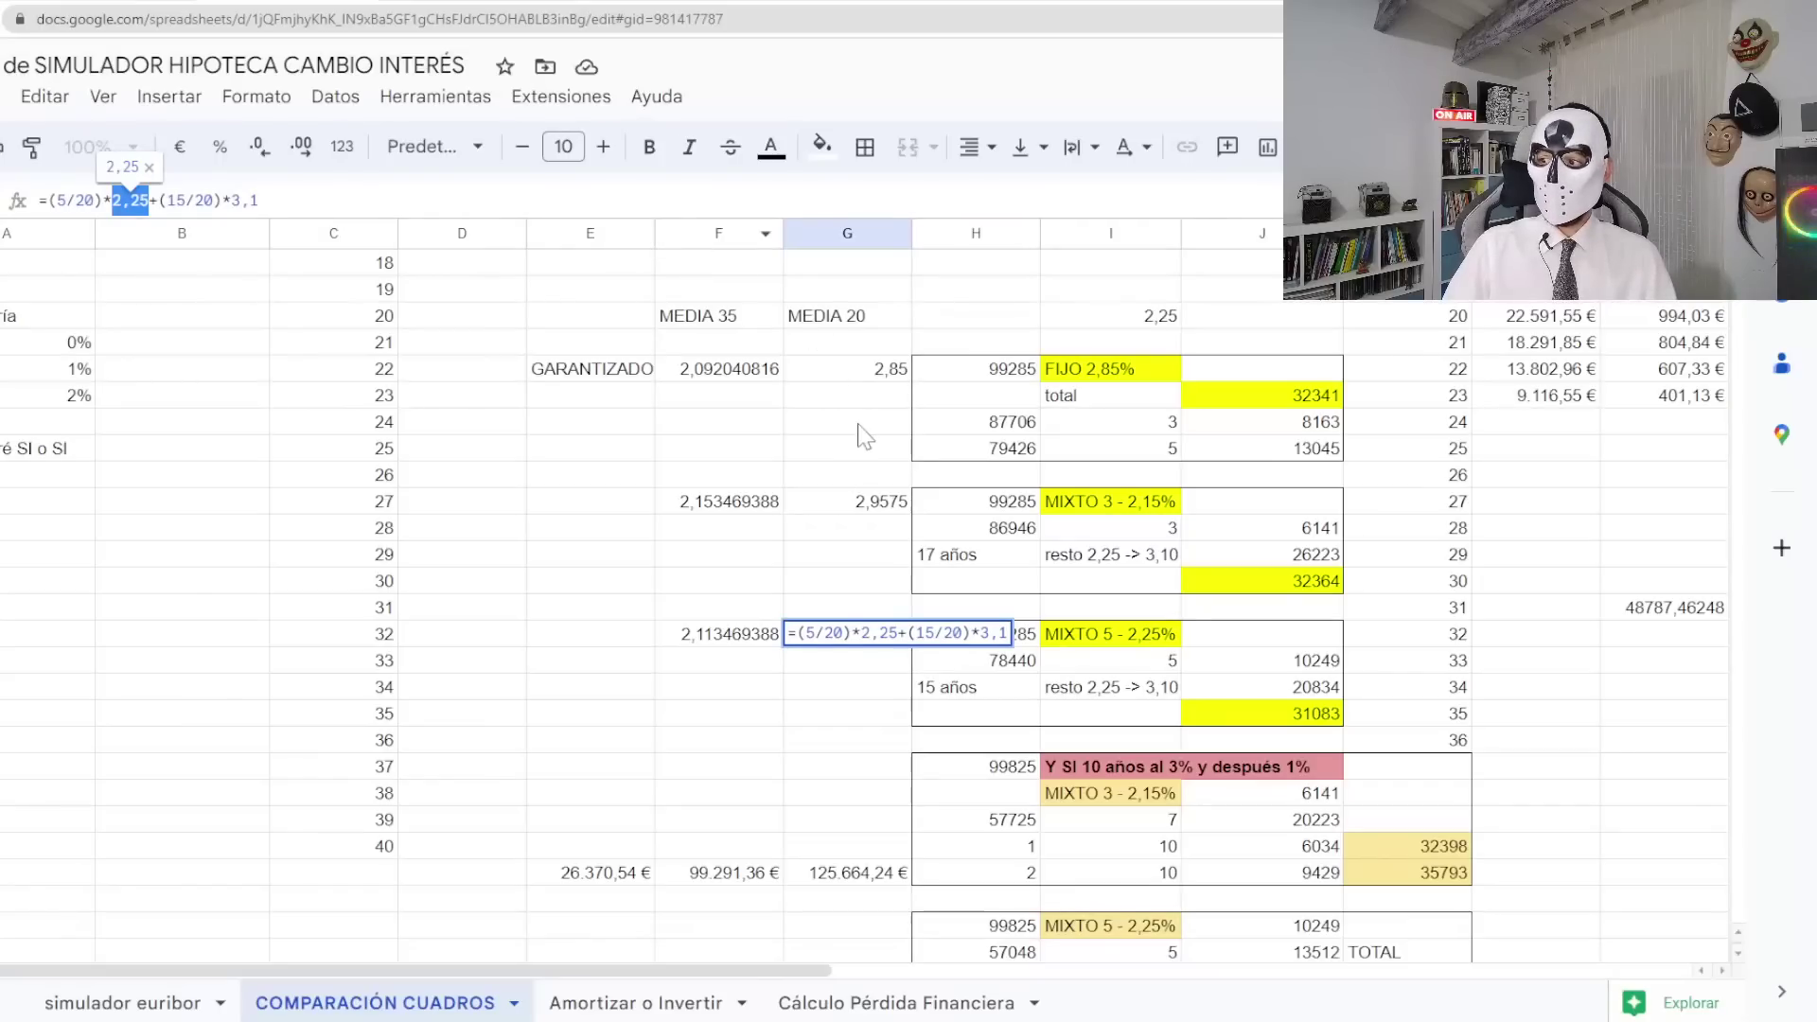
pyautogui.press('Return')
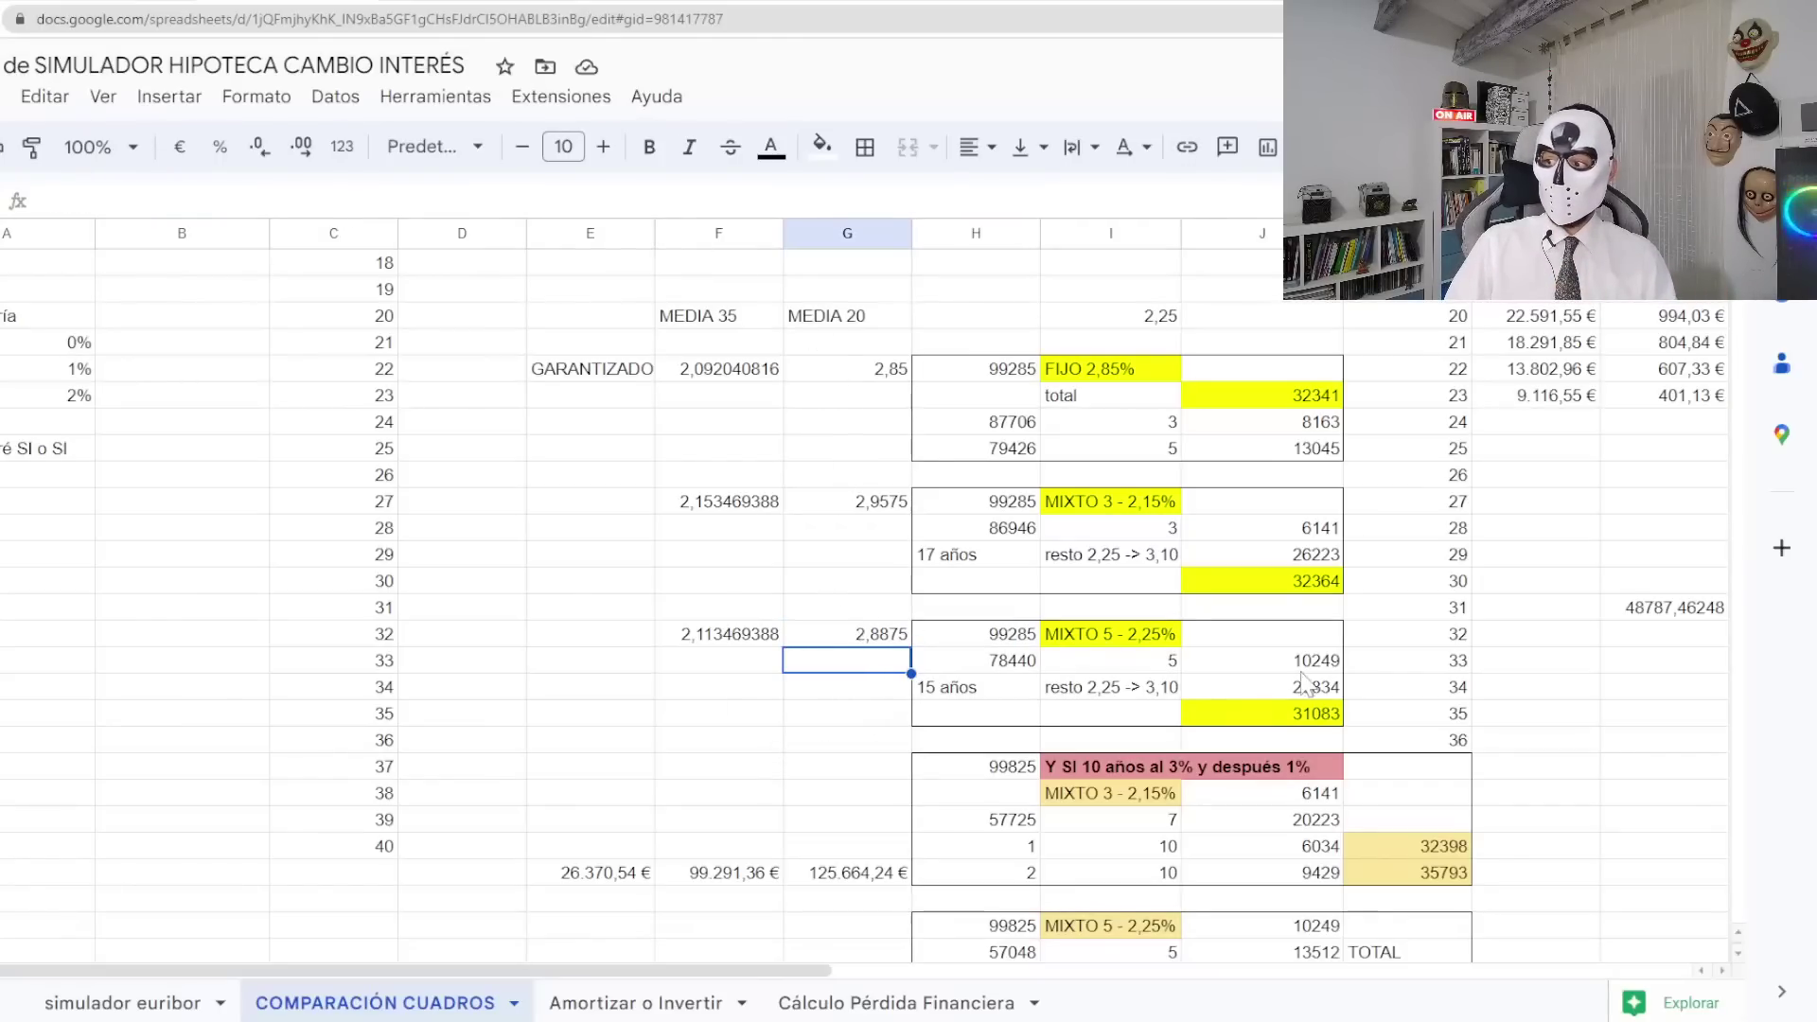
# Compare the MIXTO 5 - 2,25% total interest and MEDIA 20 rate with the MEDIA 20 rates of the other offers.
pyautogui.click(1305, 718)
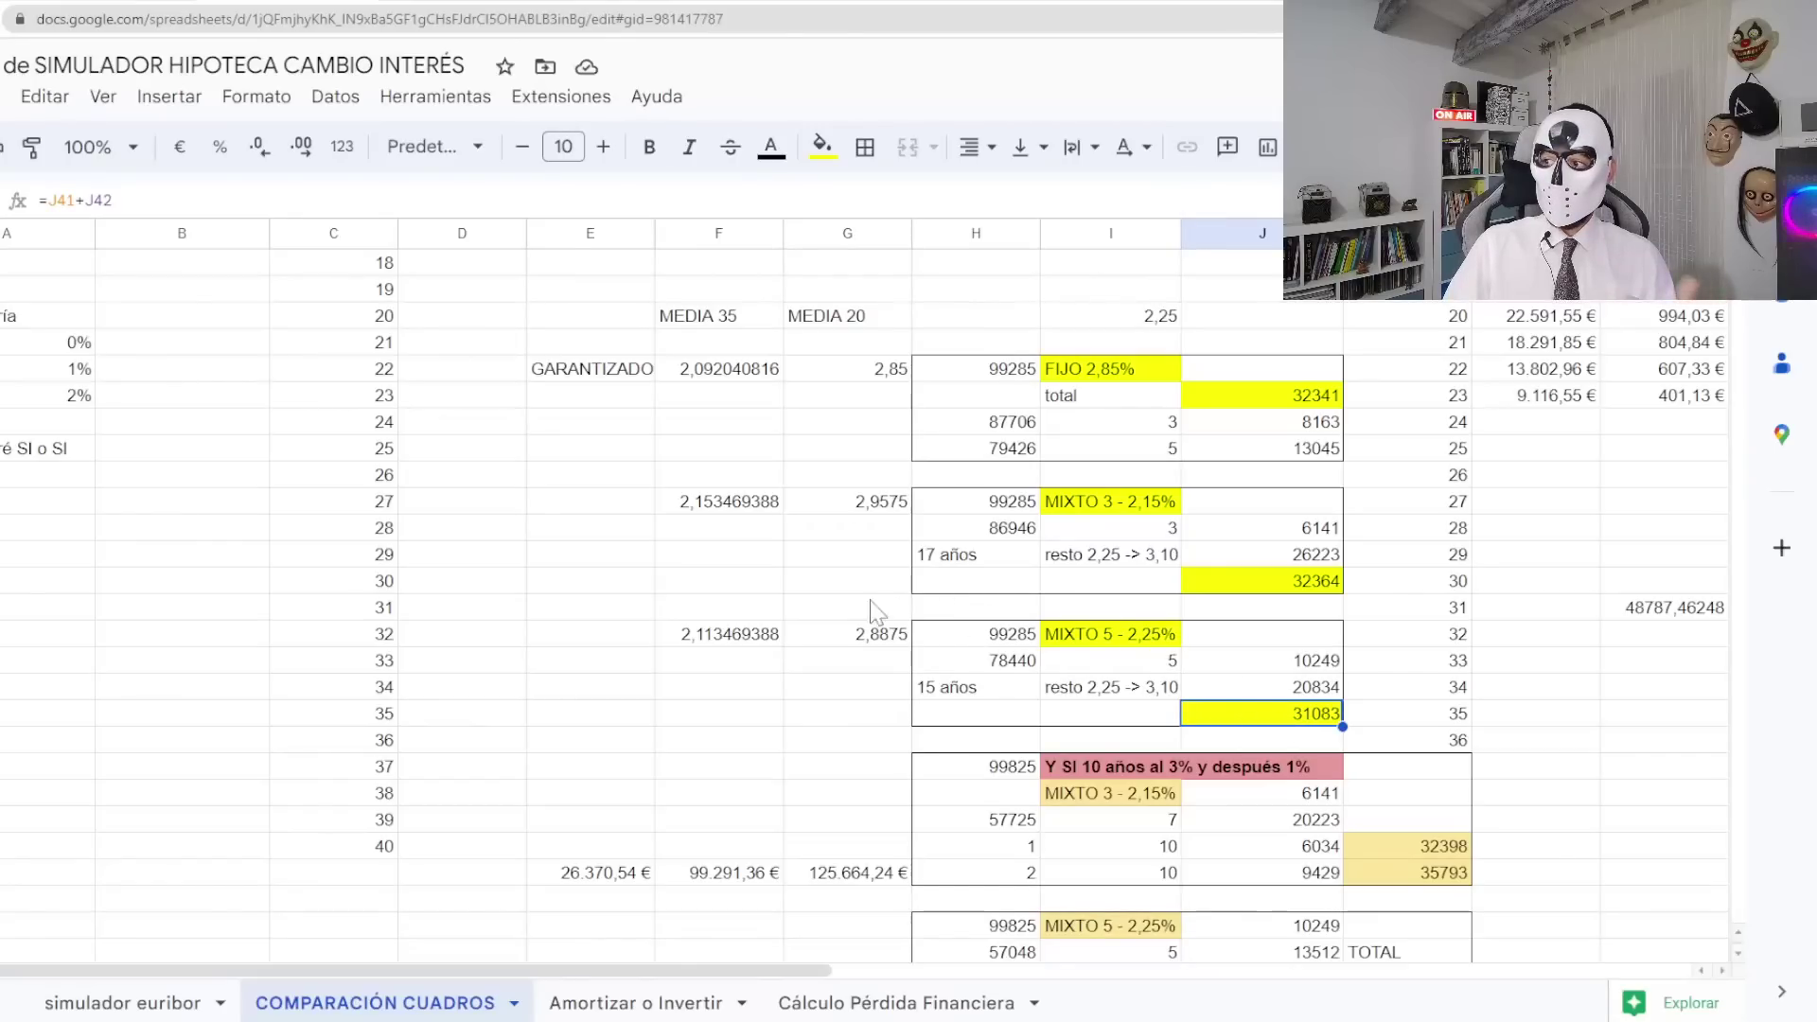
pyautogui.click(846, 638)
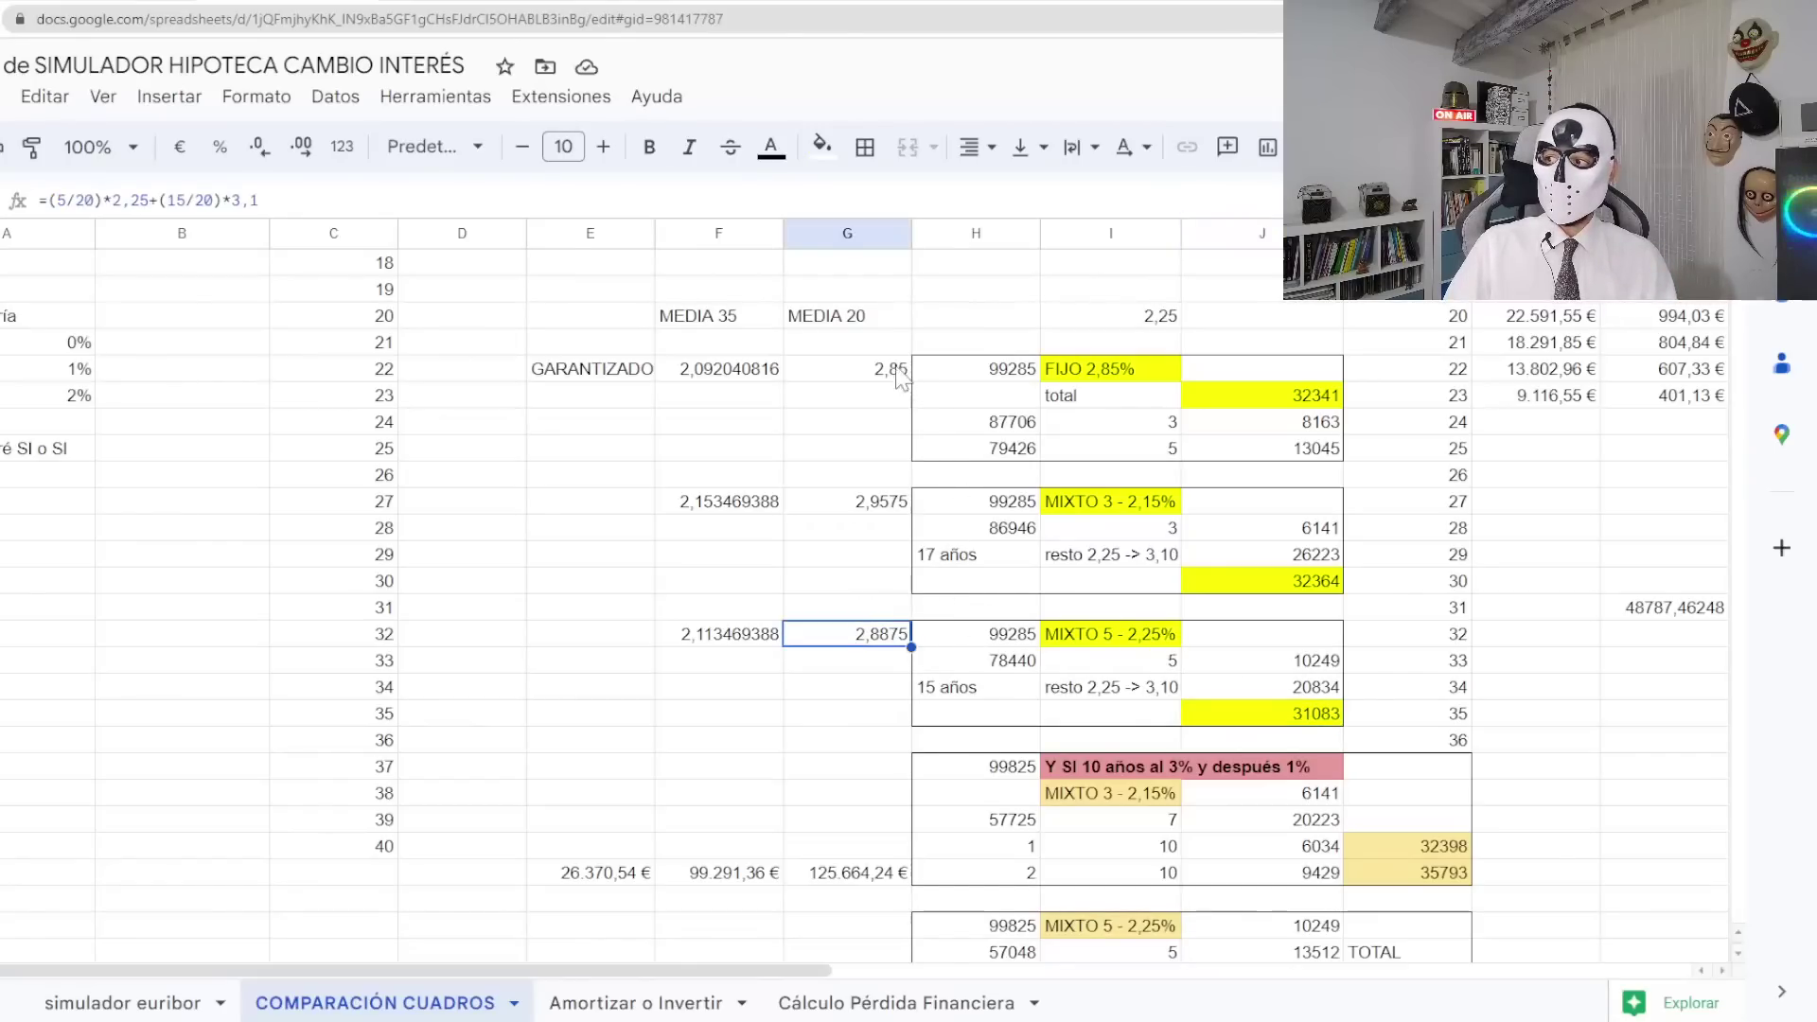
pyautogui.click(863, 373)
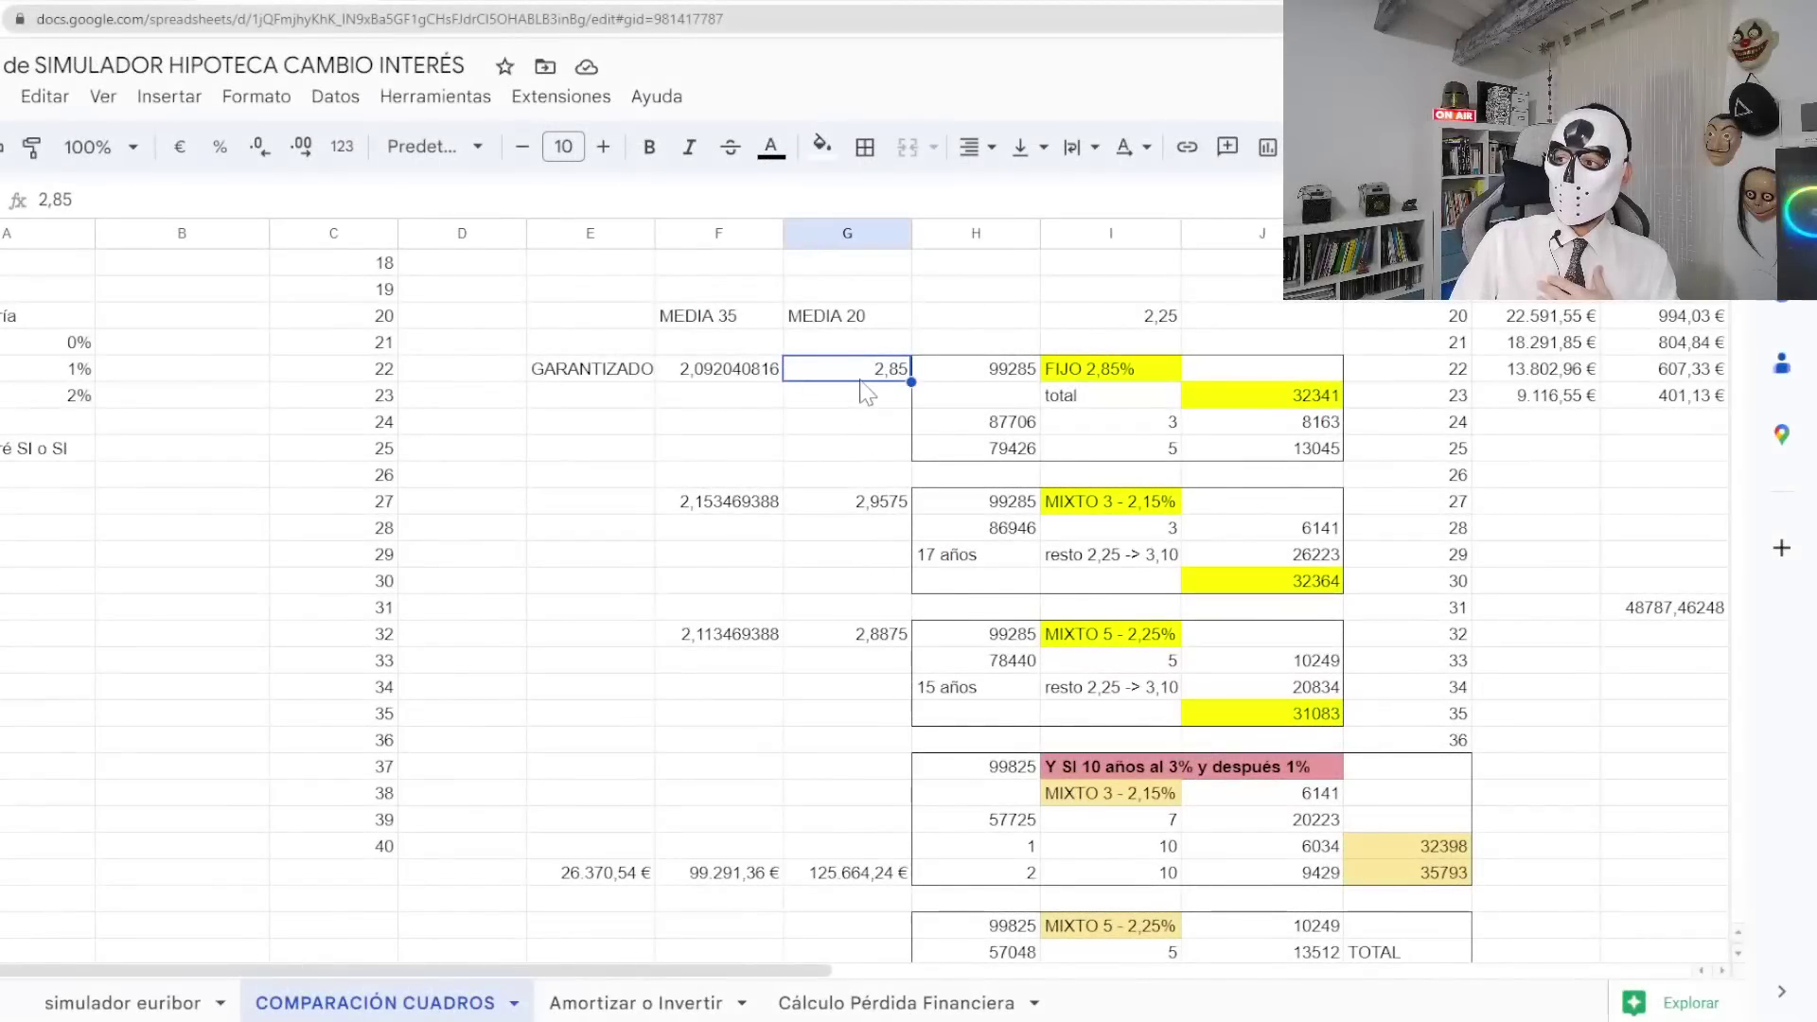
pyautogui.moveTo(863, 381); pyautogui.dragTo(866, 643)
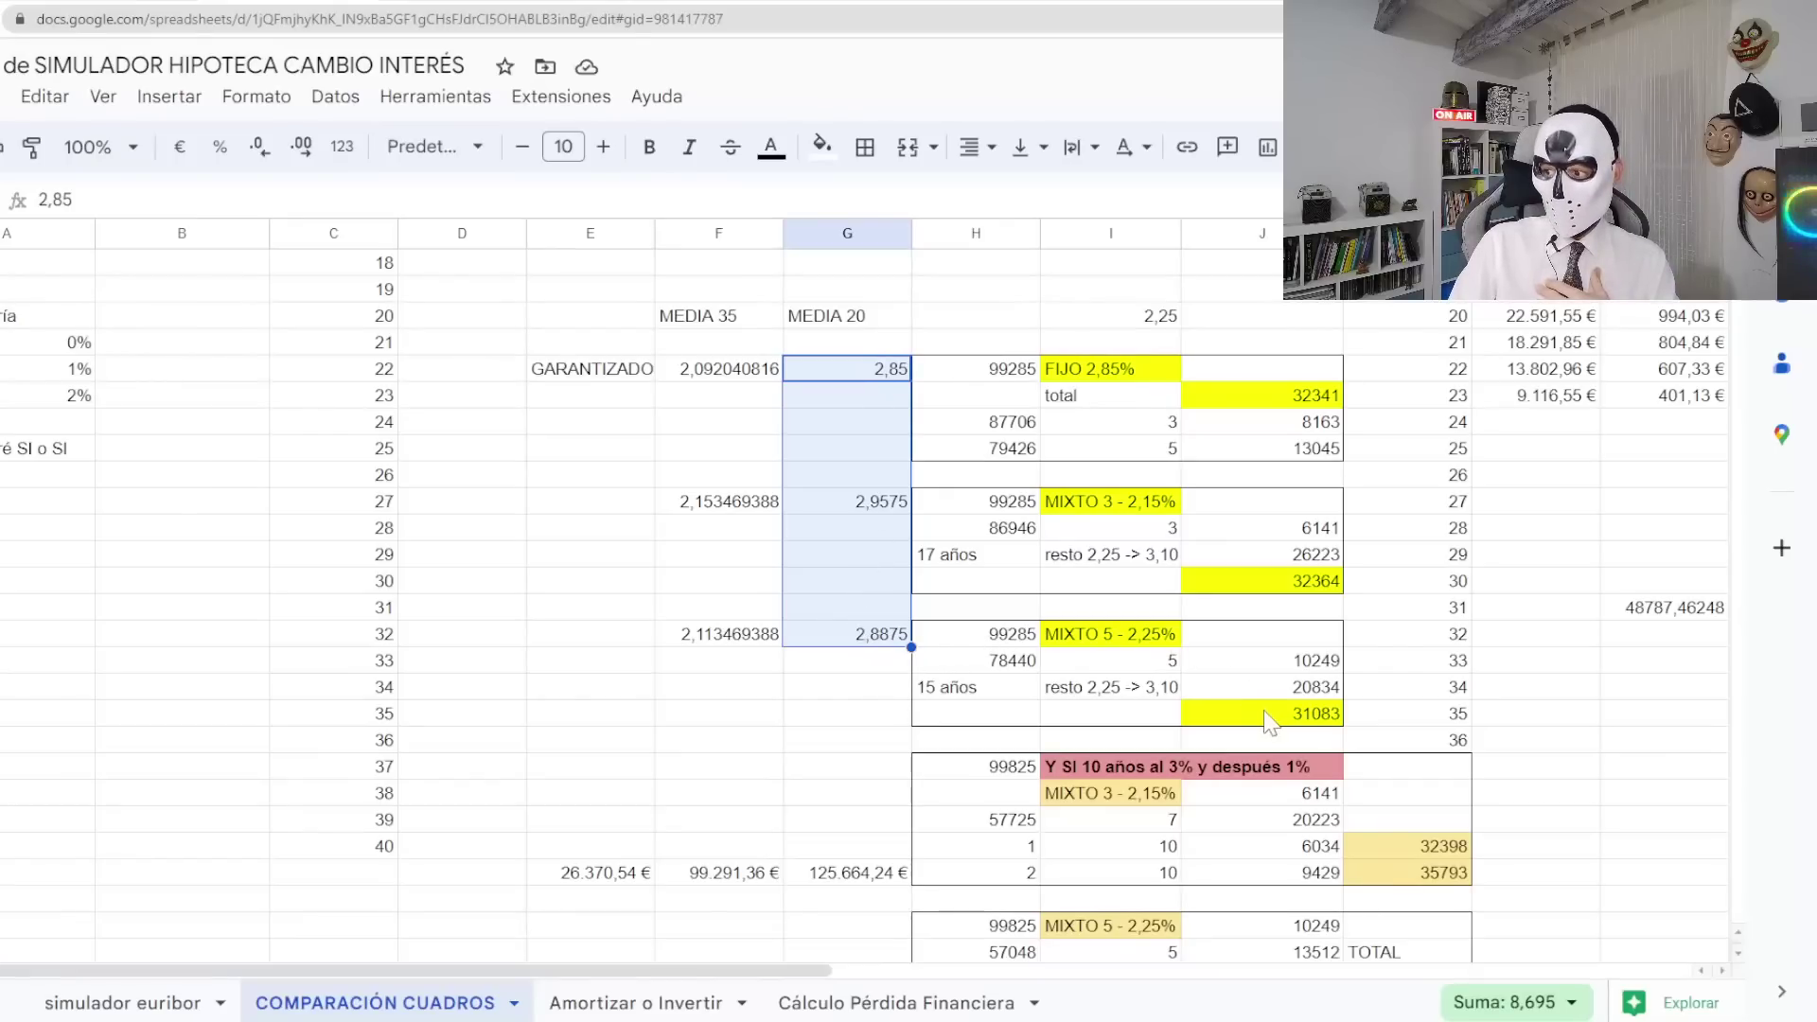
pyautogui.click(765, 667)
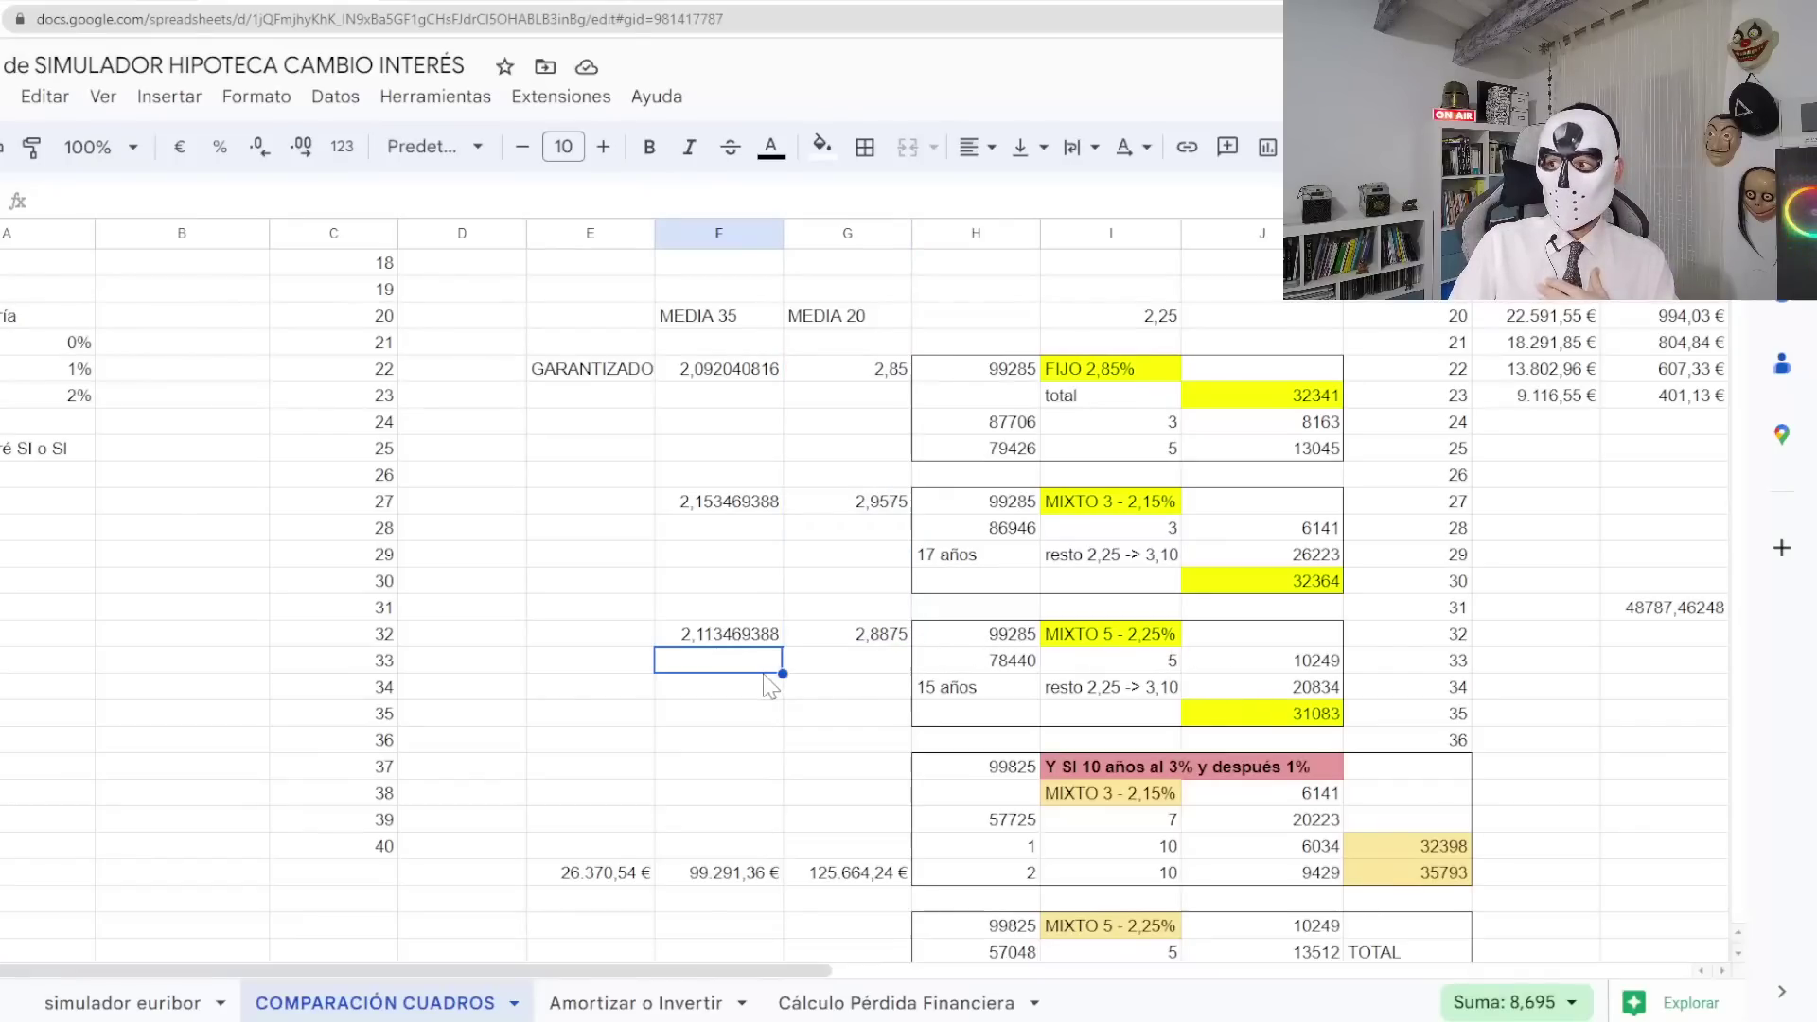
# Check the fixed offer's MEDIA 35 formula against the past Euribor average with the added differential in the yearly table below.
pyautogui.click(727, 321)
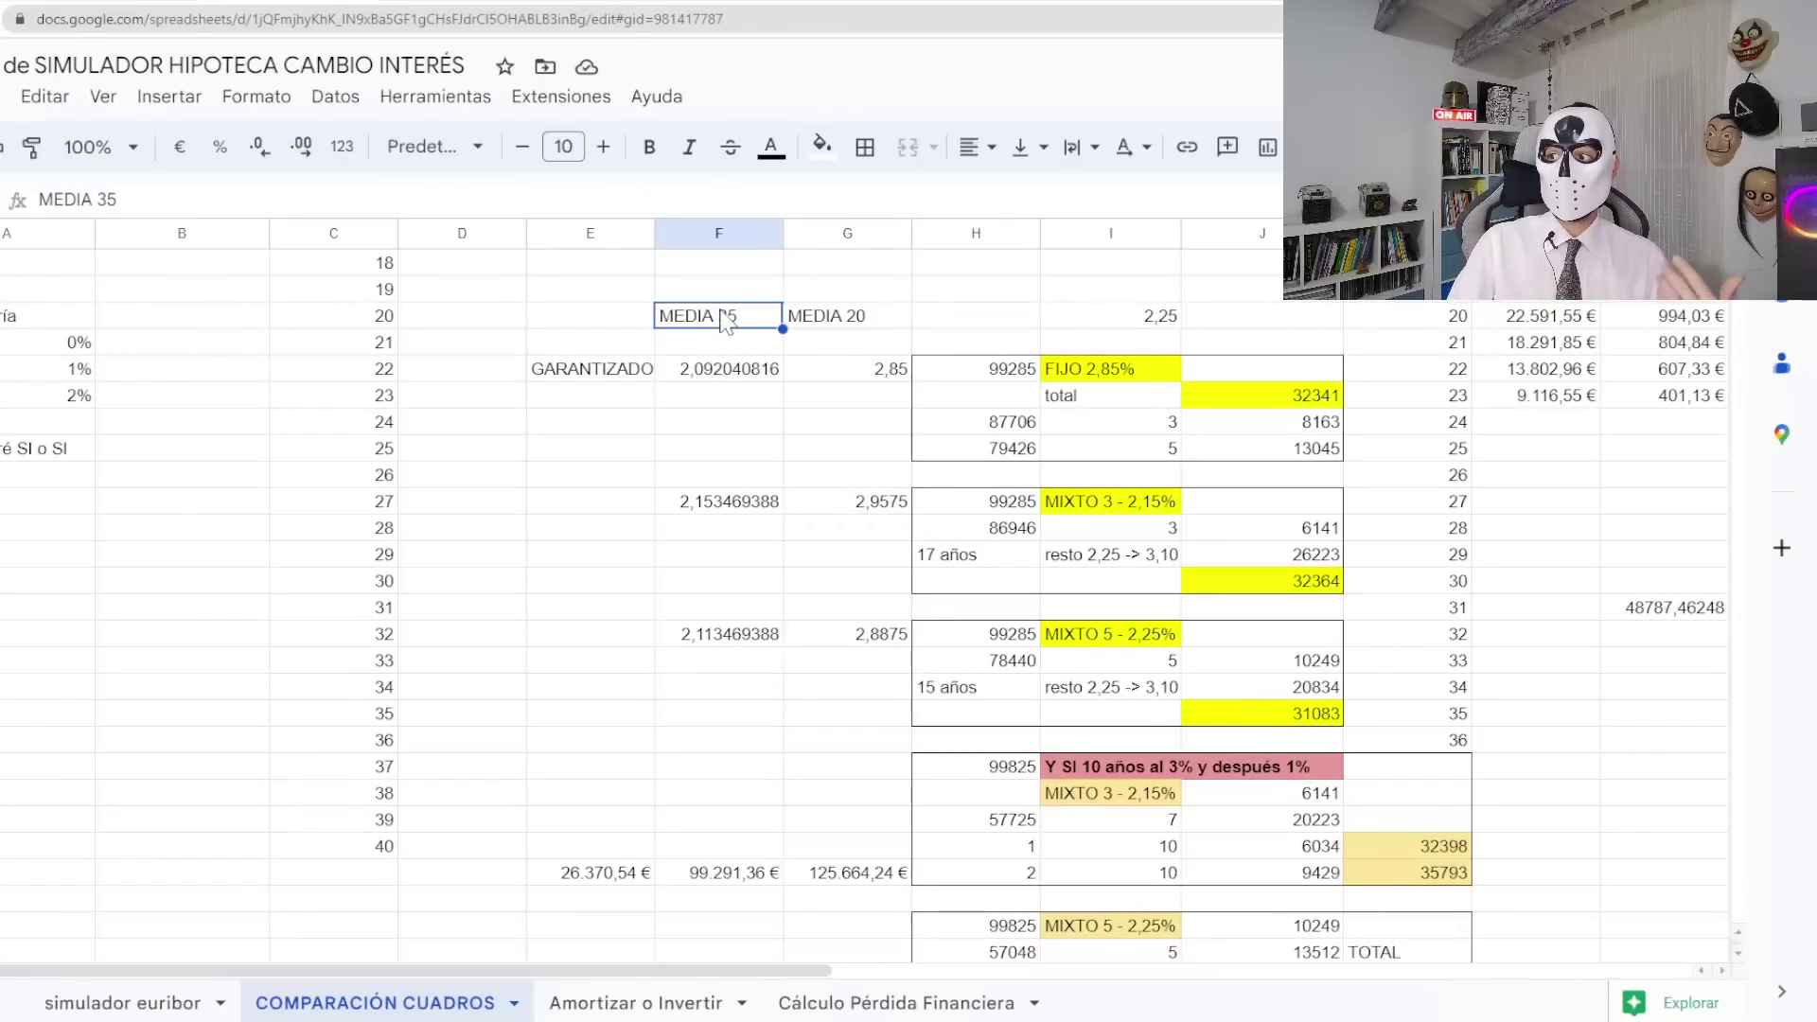
pyautogui.click(724, 371)
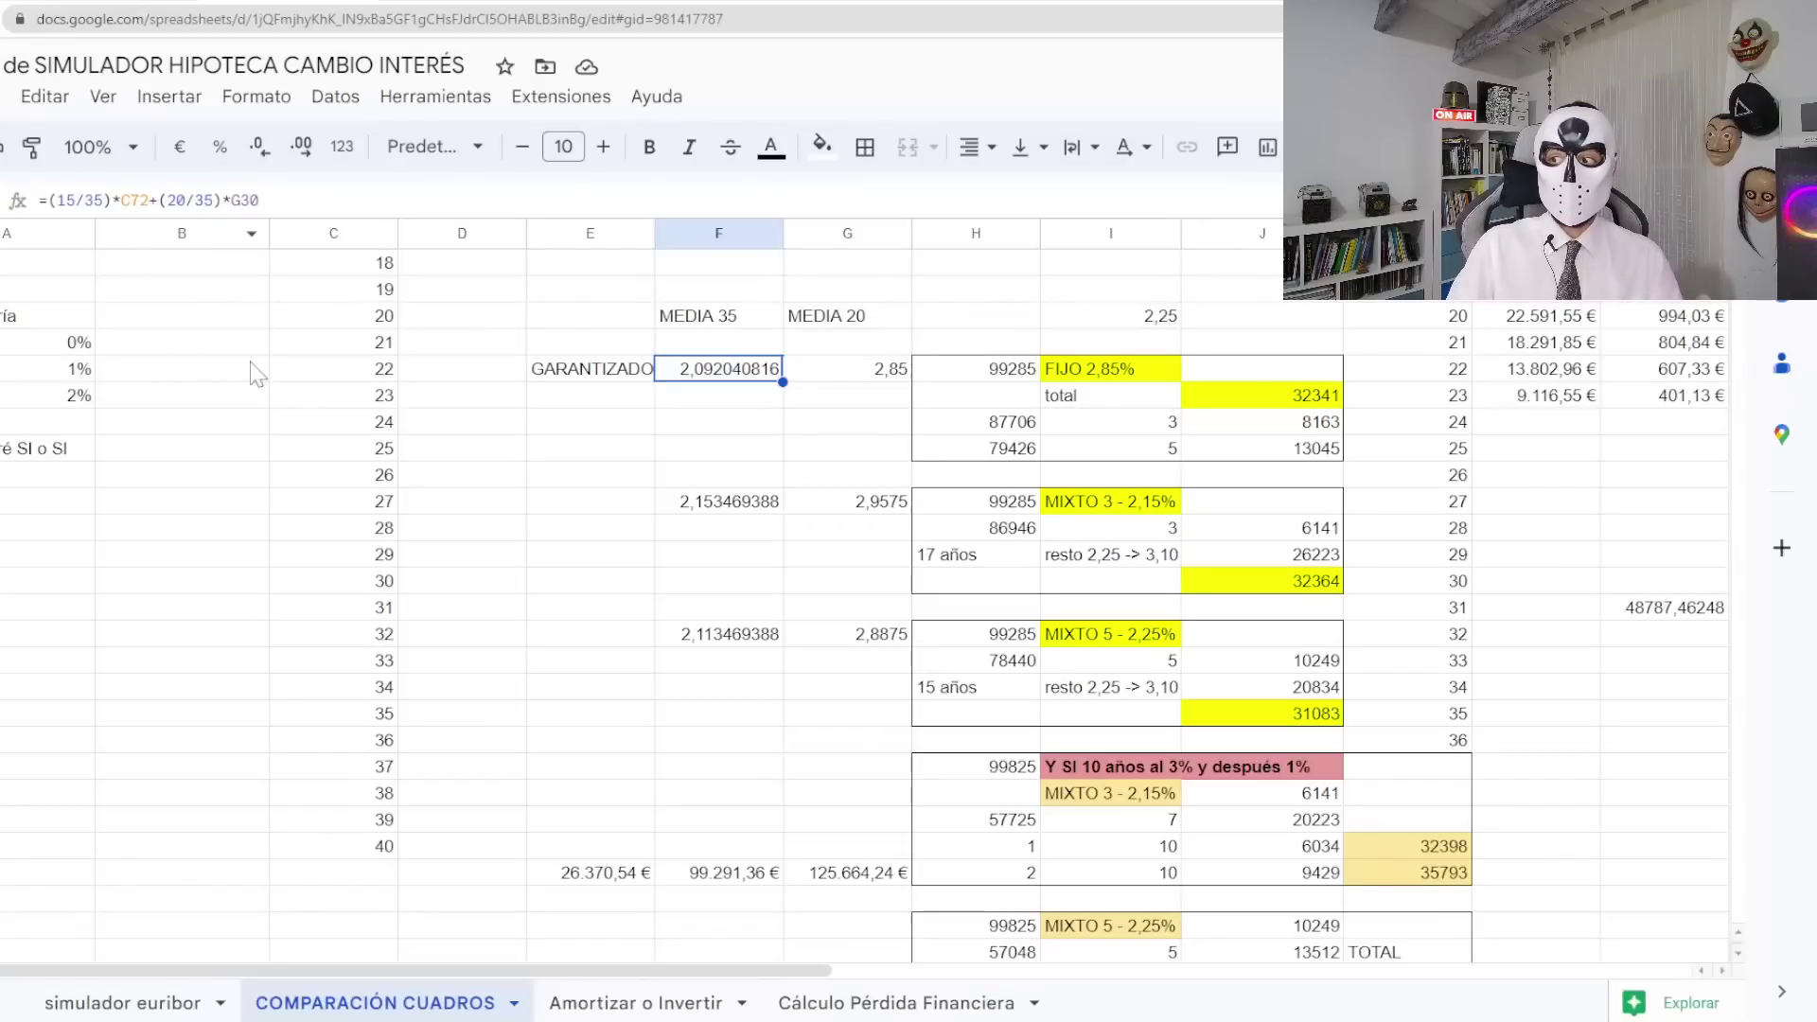
pyautogui.scroll(-2, 258, 435)
pyautogui.scroll(-5, 258, 502)
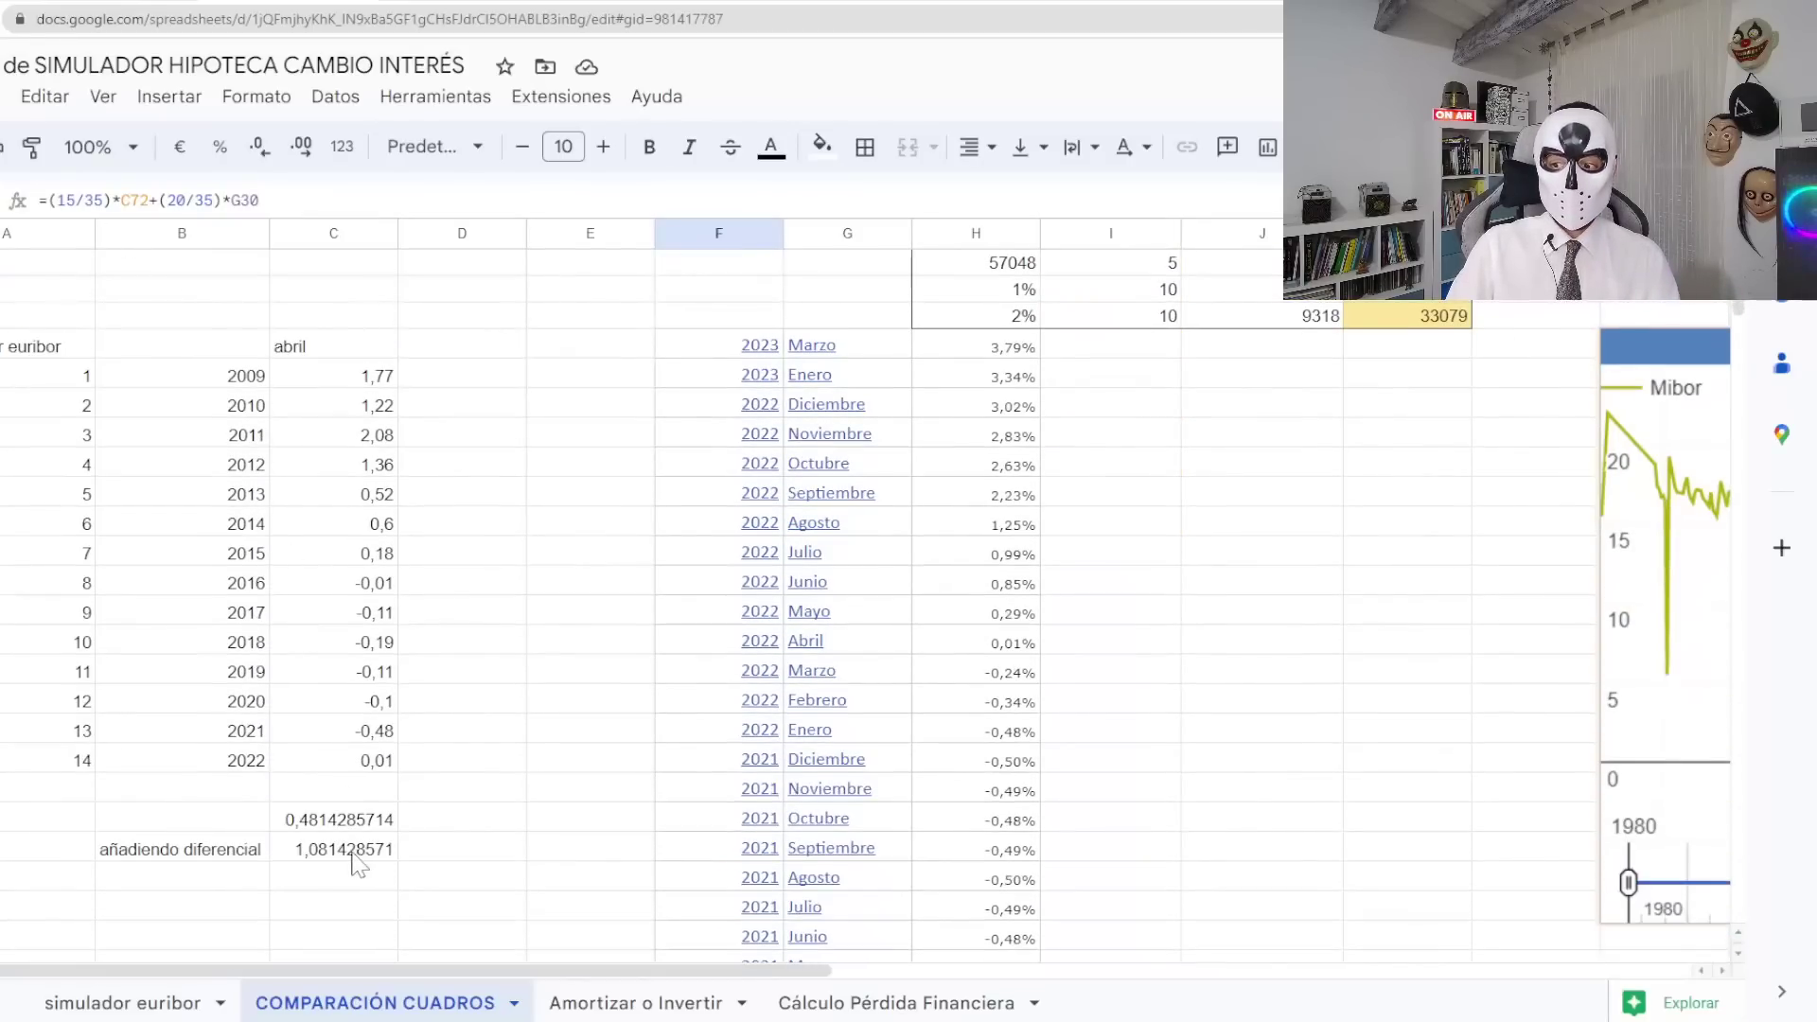
pyautogui.scroll(9, 555, 507)
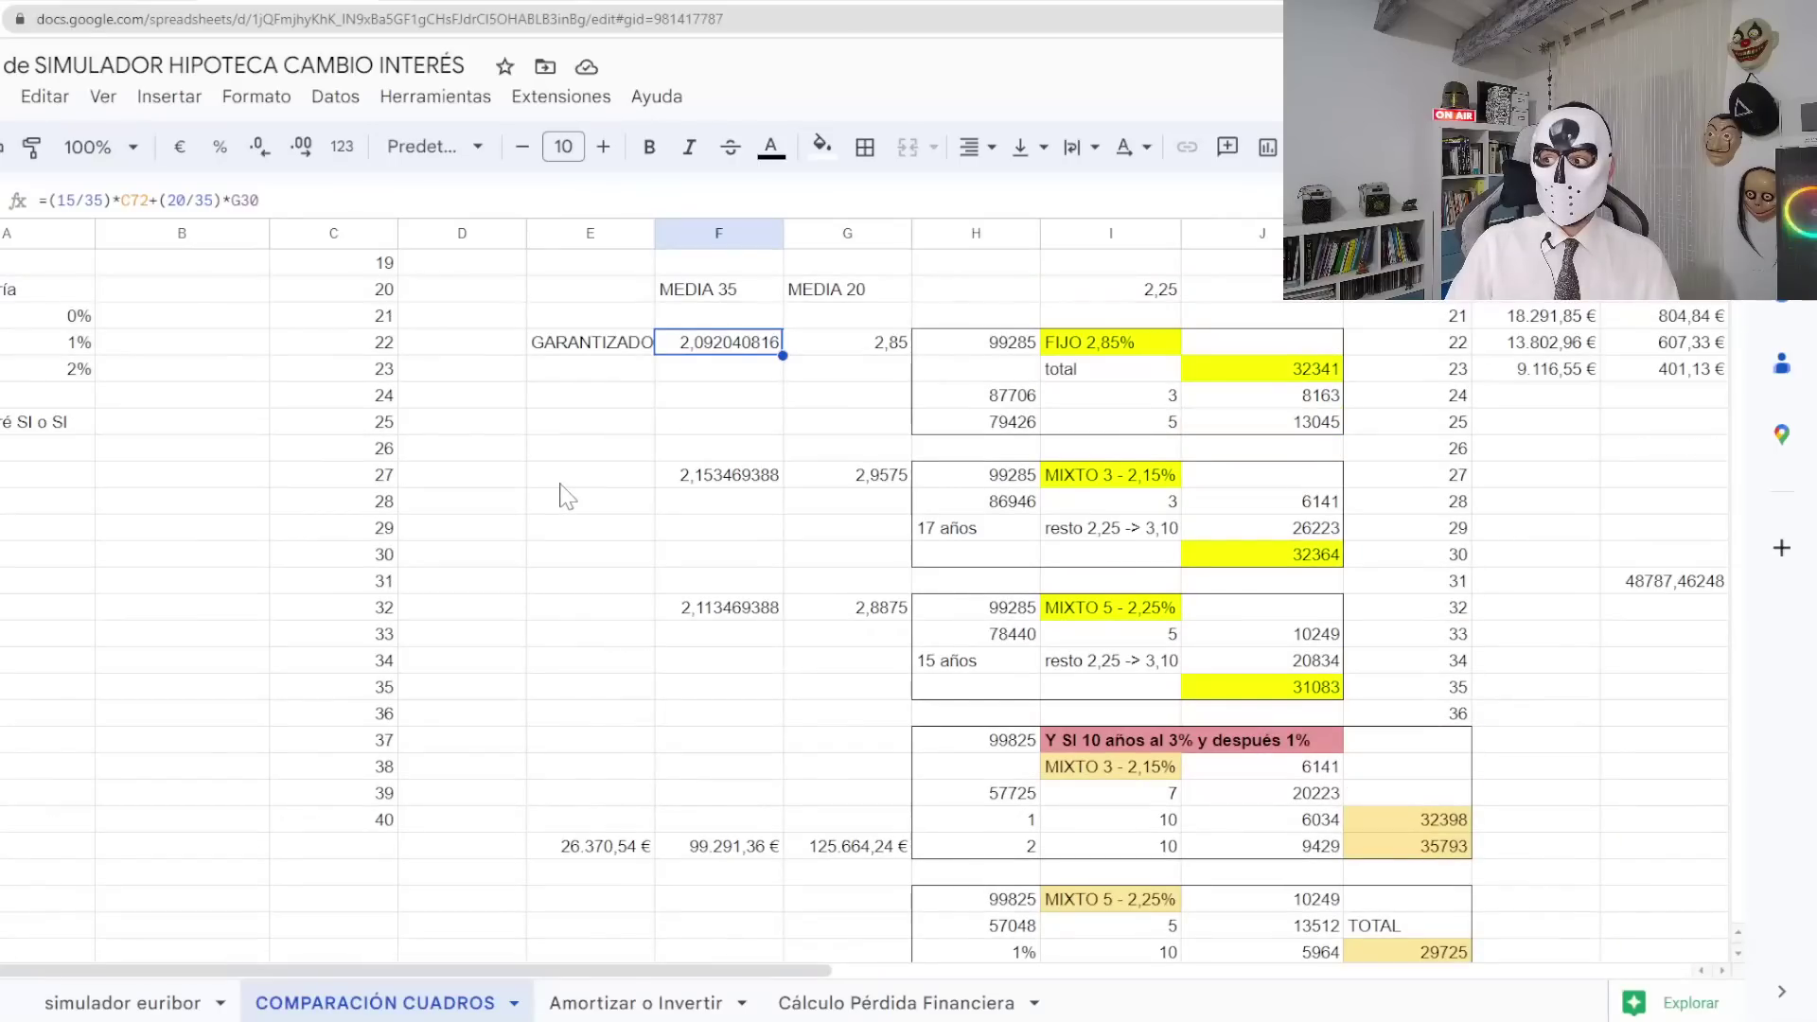
# Compare the MEDIA 35 formulas of the FIJO 2,85%, MIXTO 3 - 2,15% and MIXTO 5 - 2,25% offers.
pyautogui.click(614, 435)
pyautogui.click(712, 417)
pyautogui.click(716, 345)
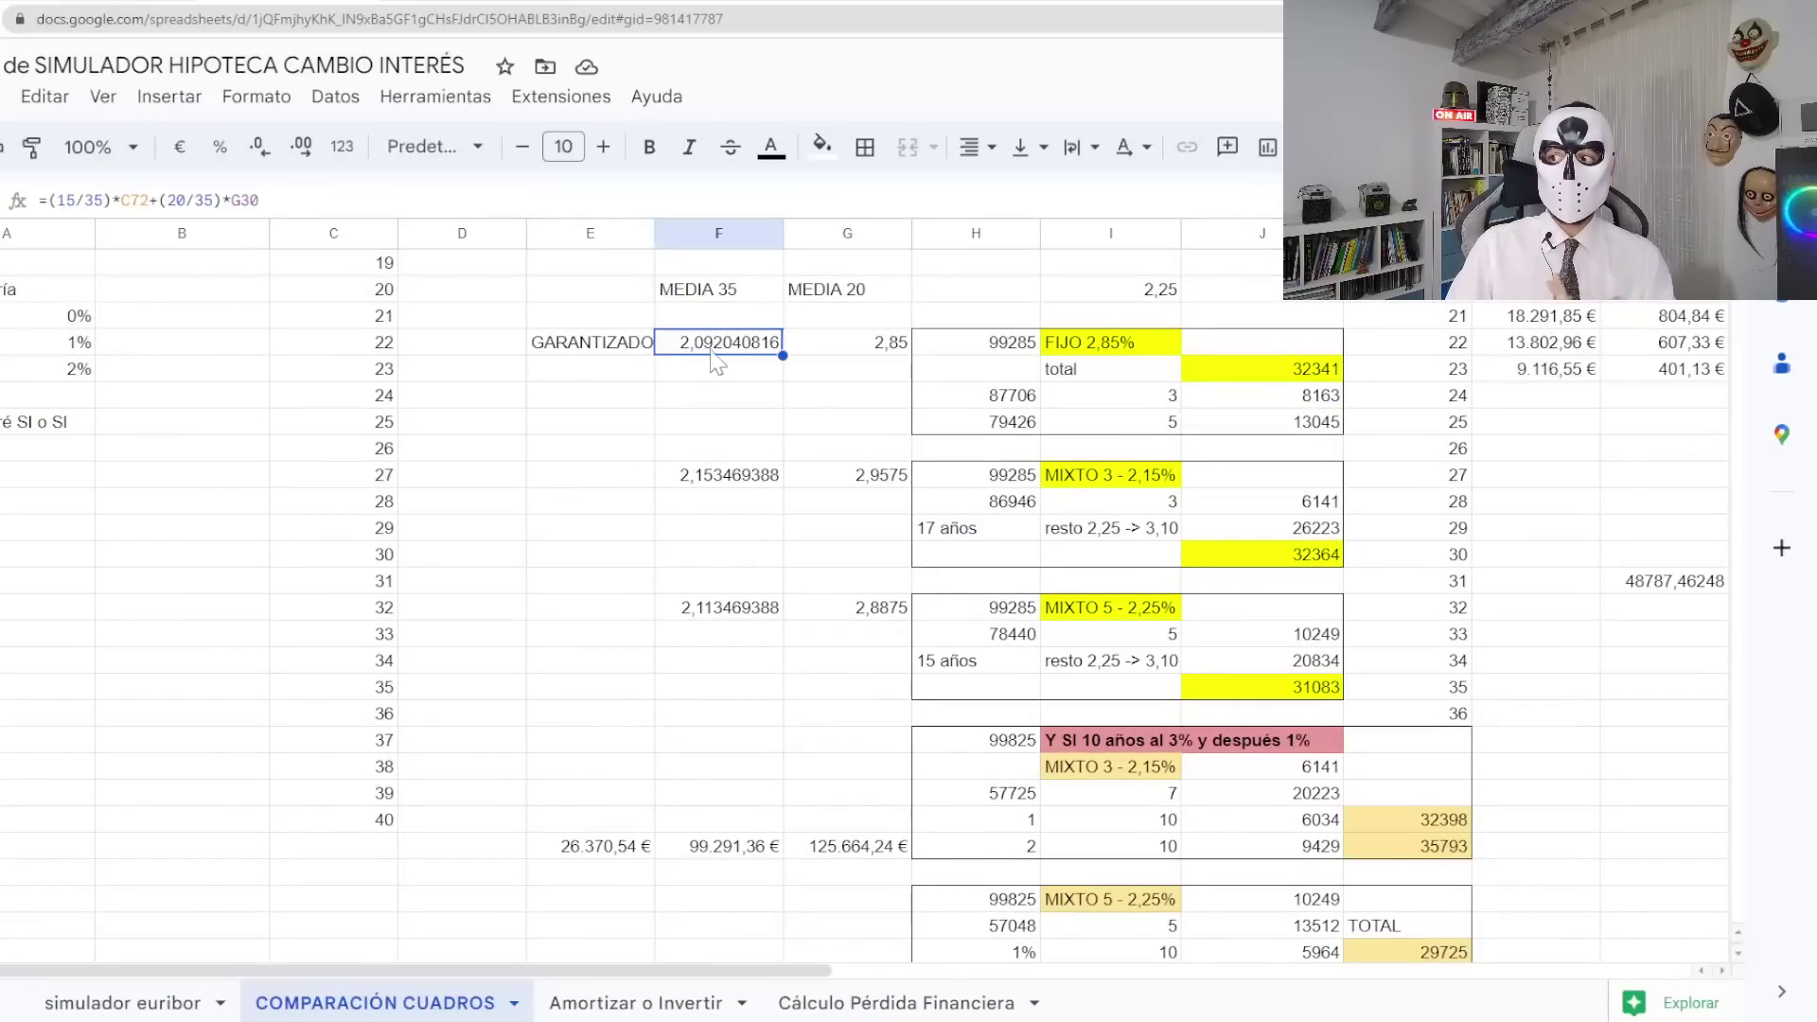
pyautogui.click(704, 485)
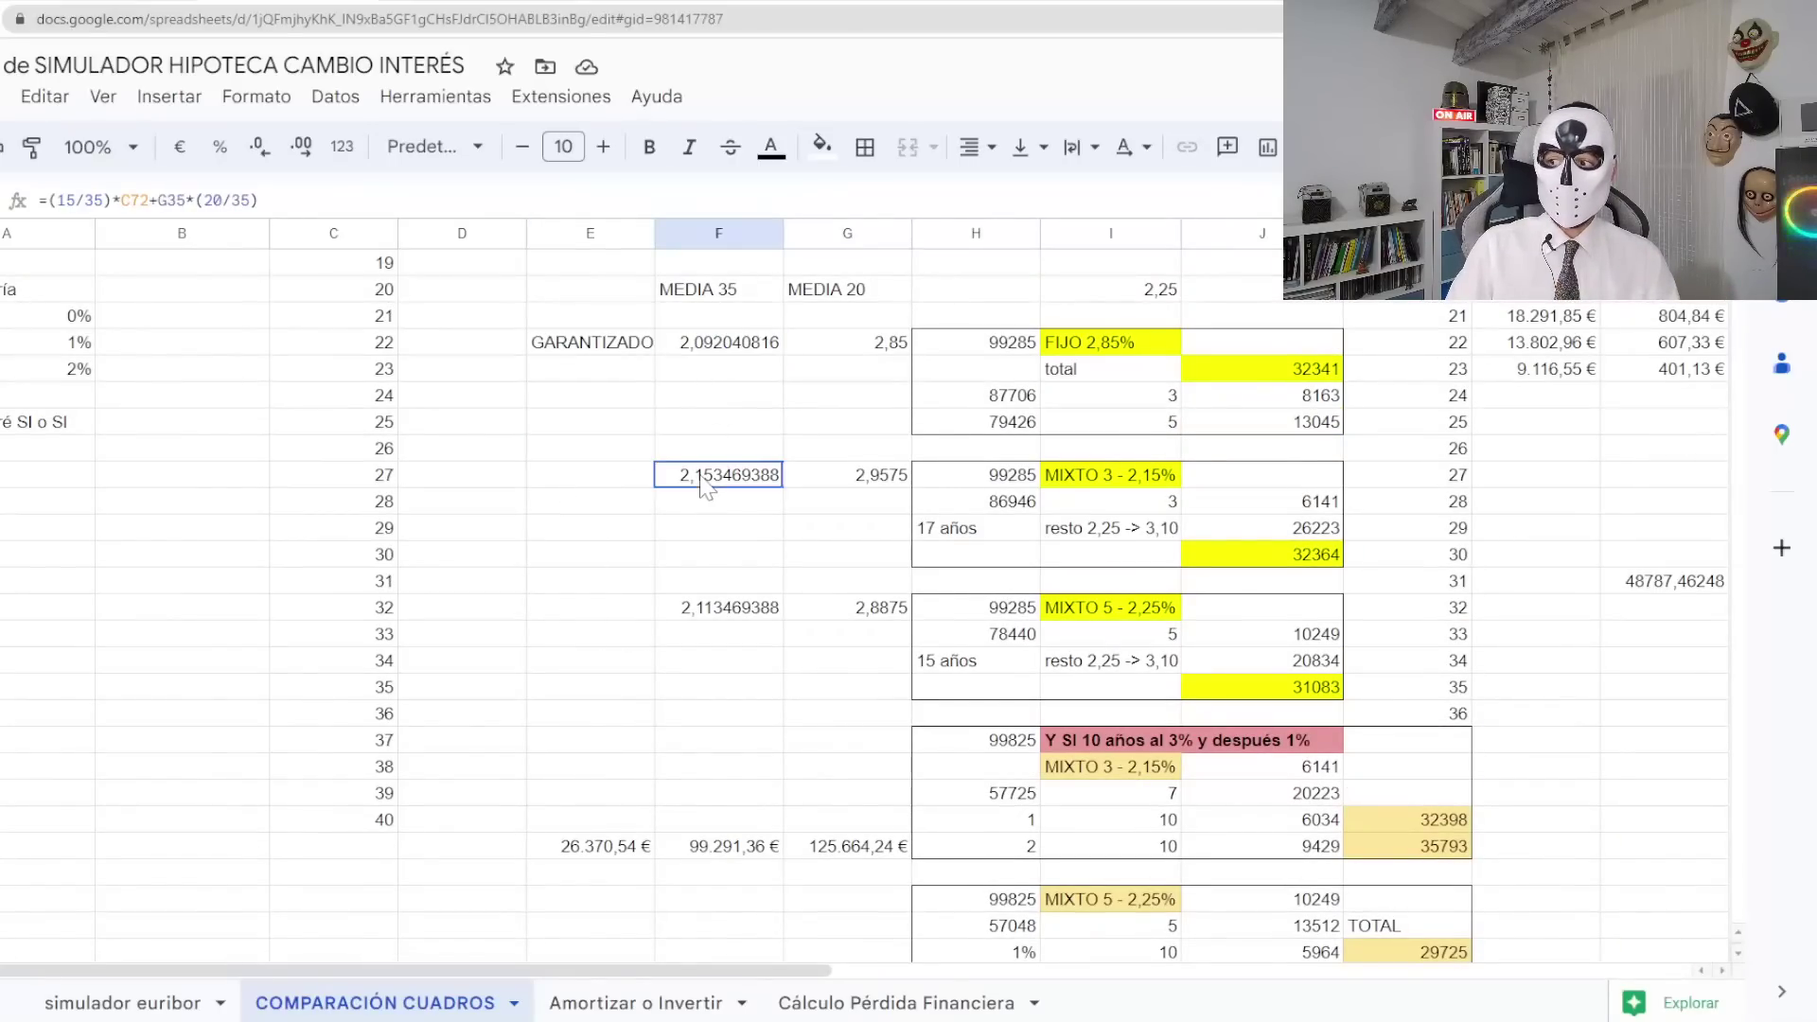
pyautogui.click(698, 614)
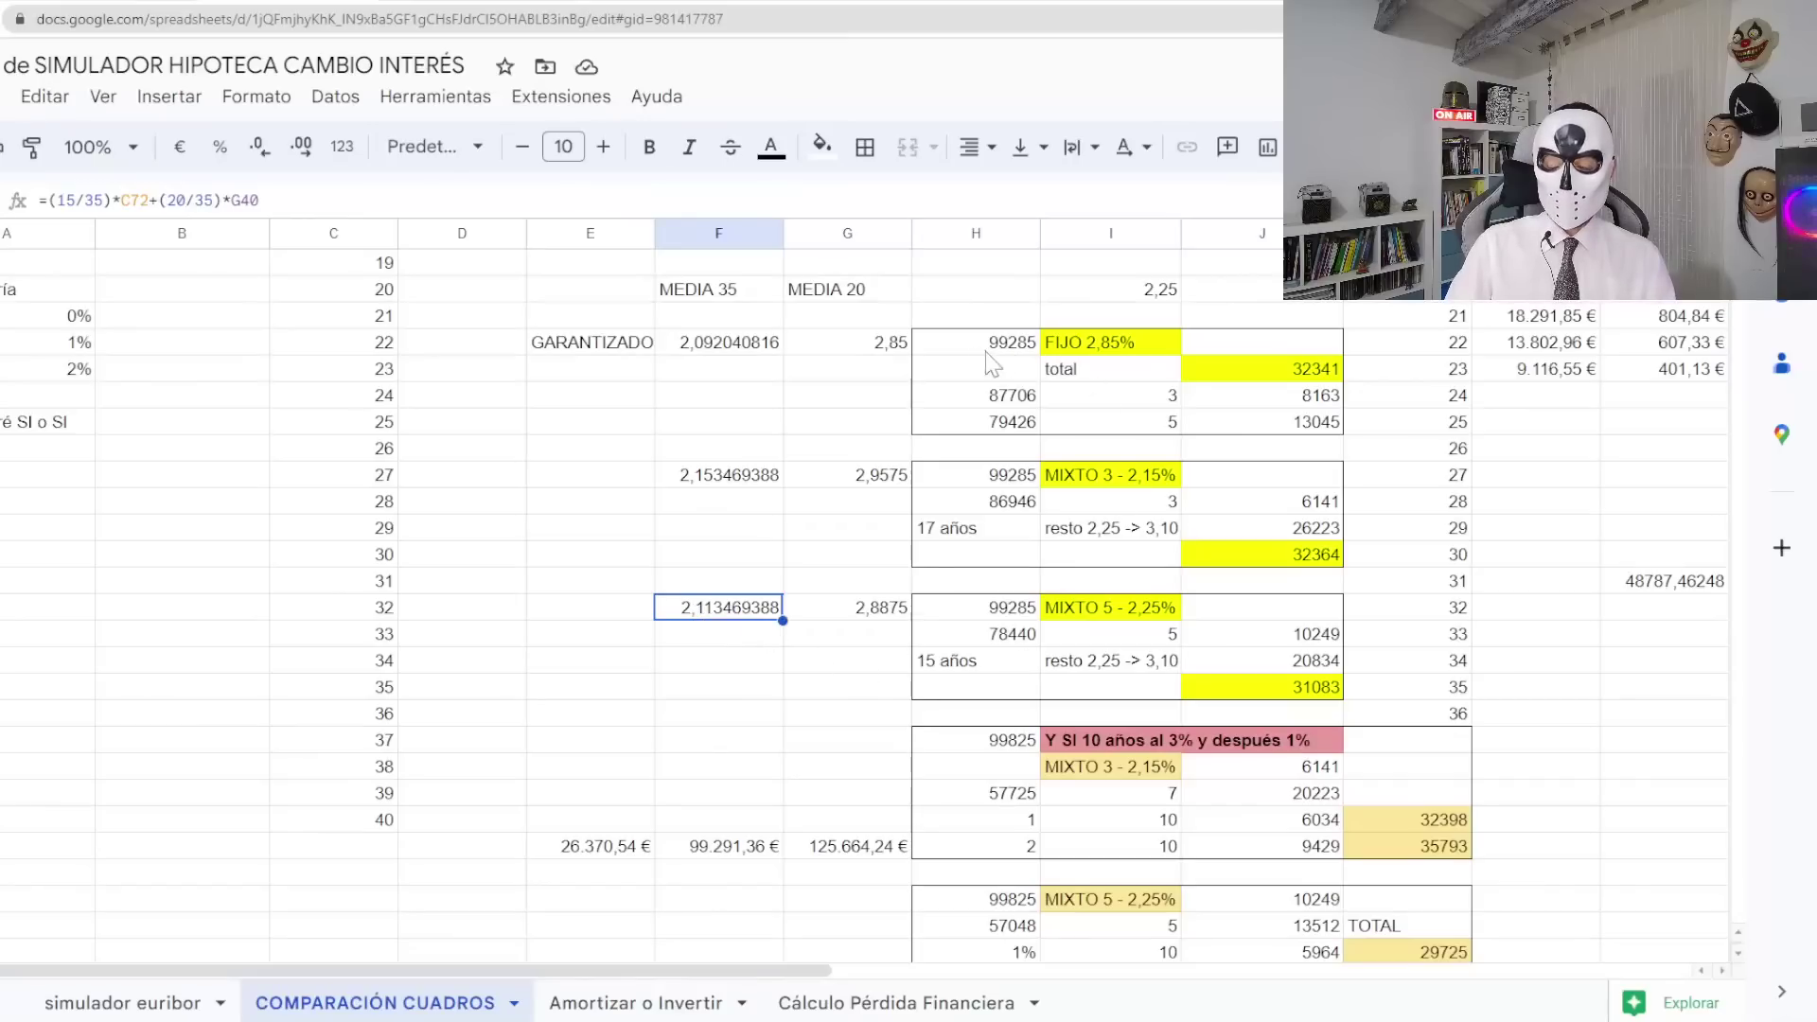
# Weigh the MIXTO 3 follow-on rate and MIXTO 5 total against the fixed offer's guaranteed MEDIA 35 rate and total interest.
pyautogui.click(1083, 538)
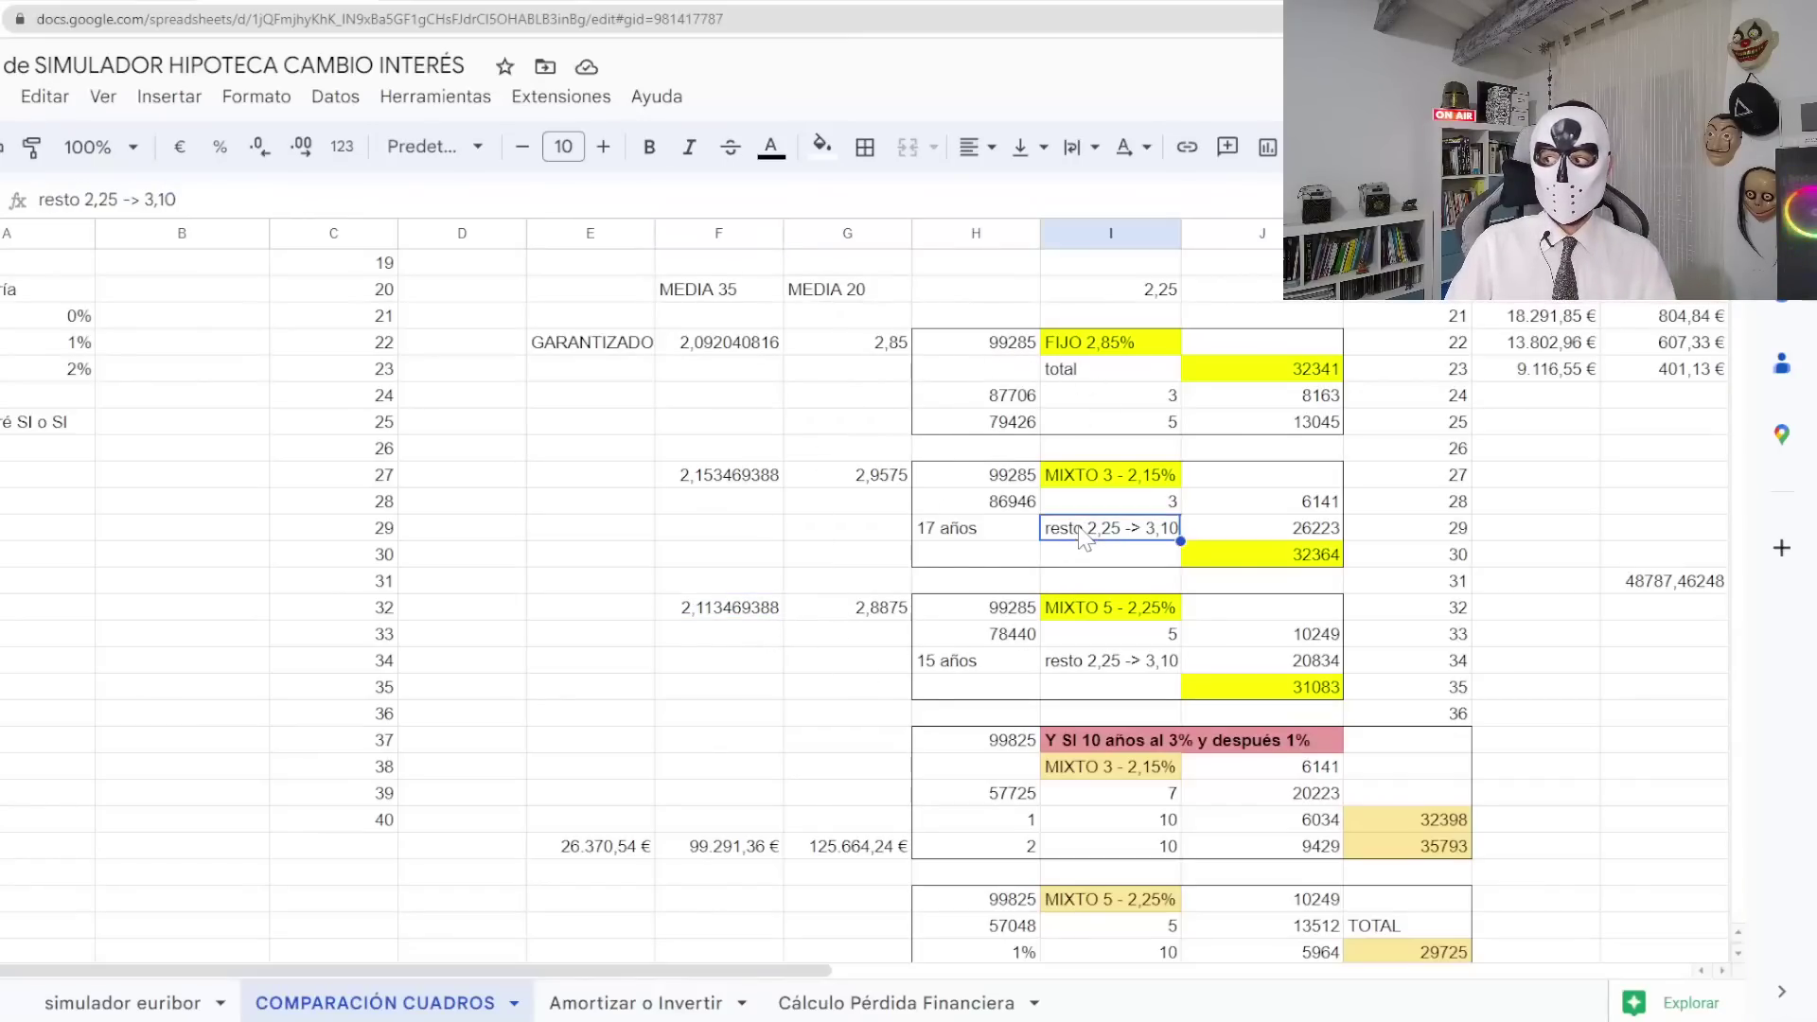
pyautogui.click(1238, 678)
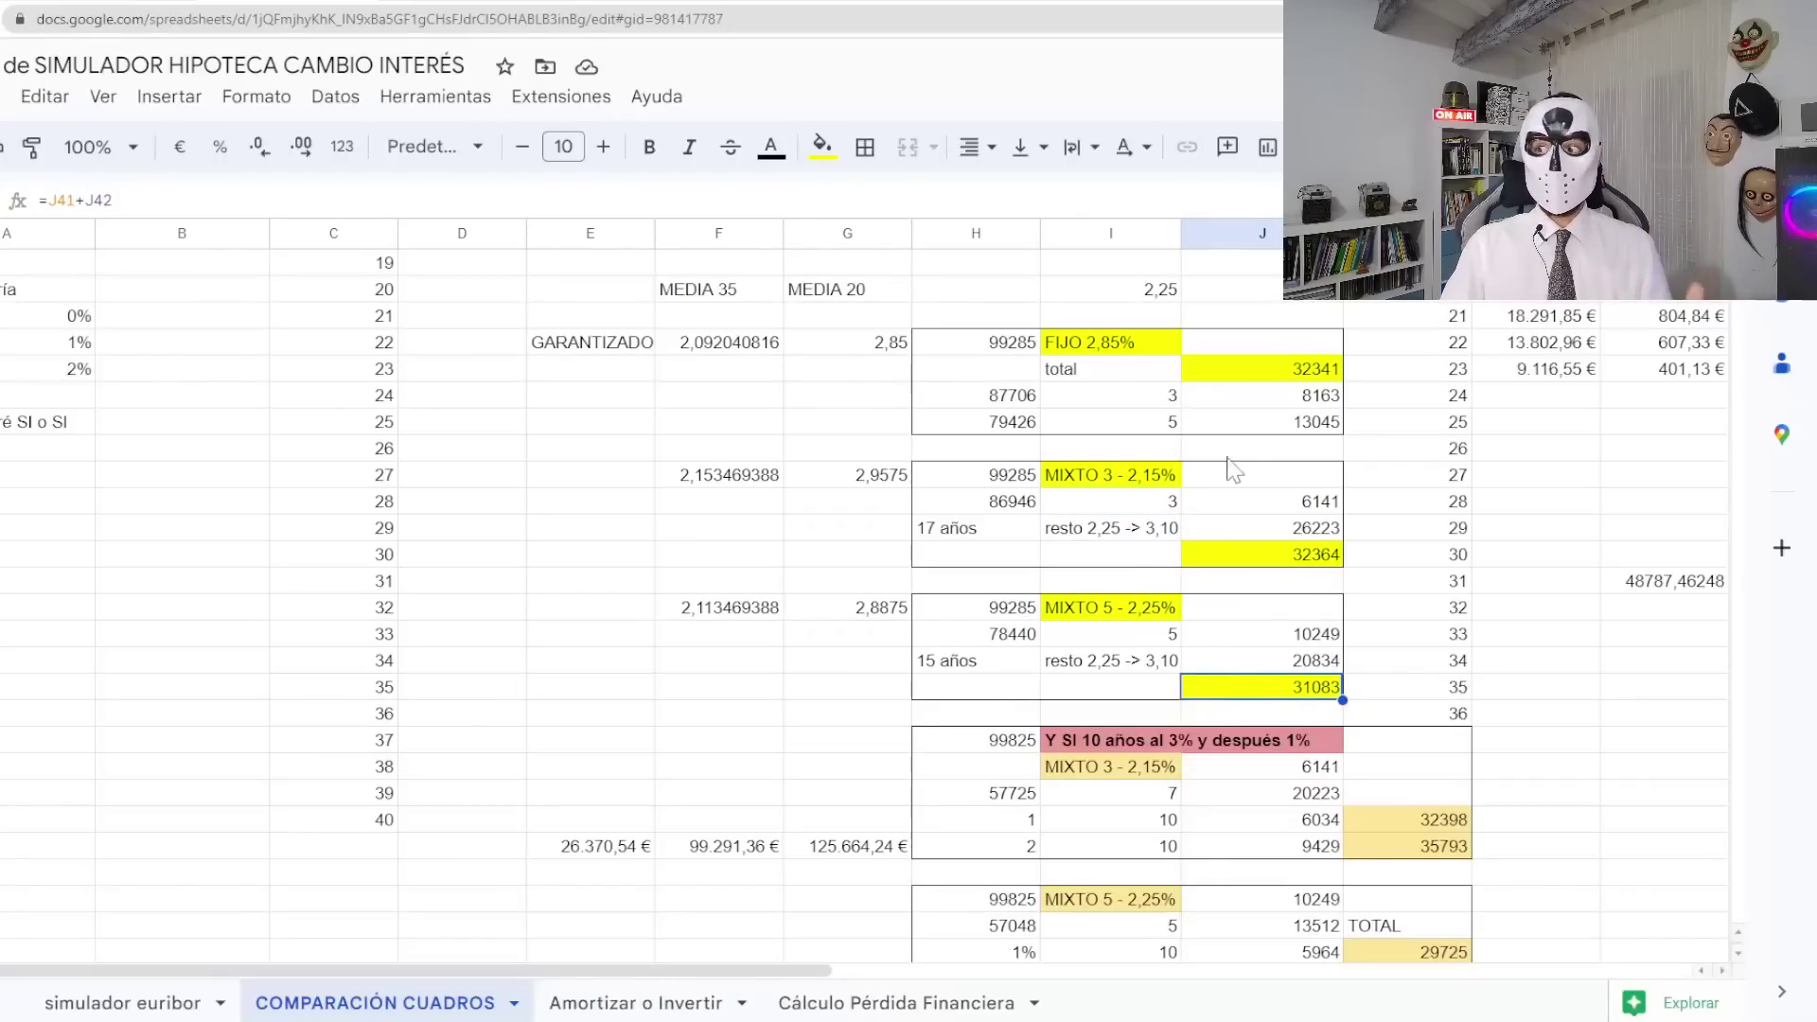
pyautogui.moveTo(606, 352); pyautogui.dragTo(736, 354)
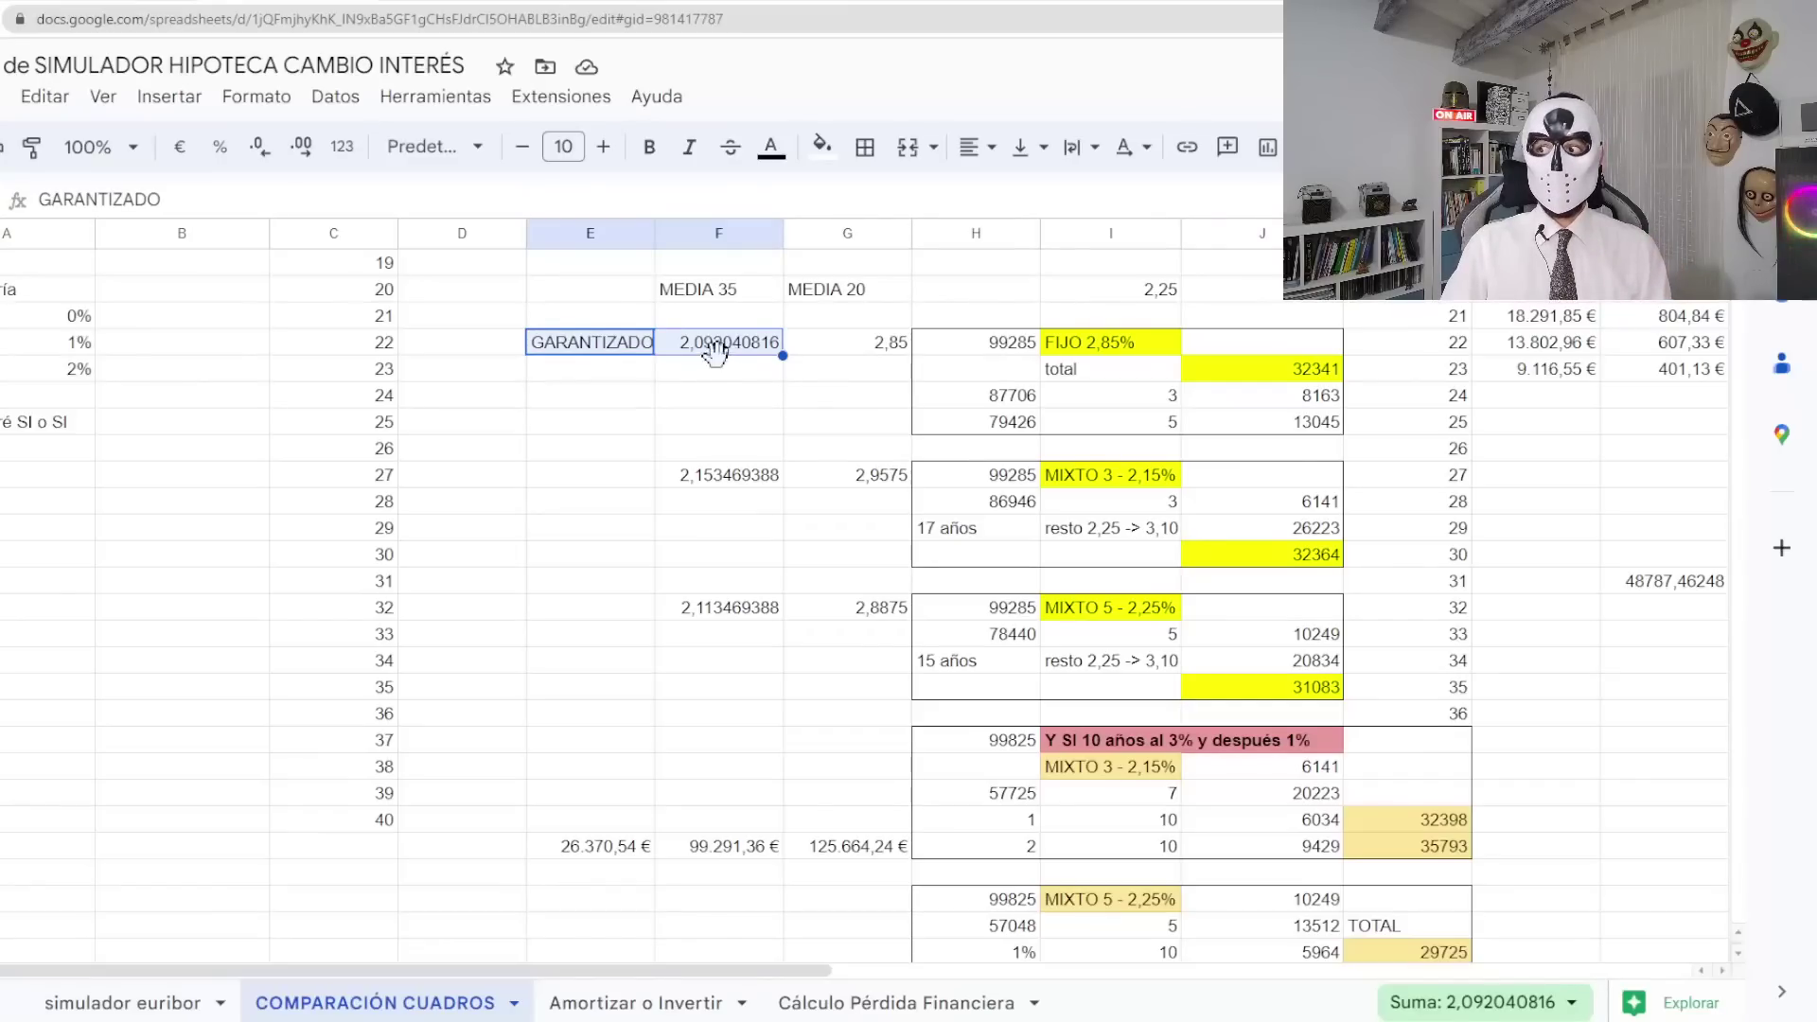
pyautogui.click(1289, 375)
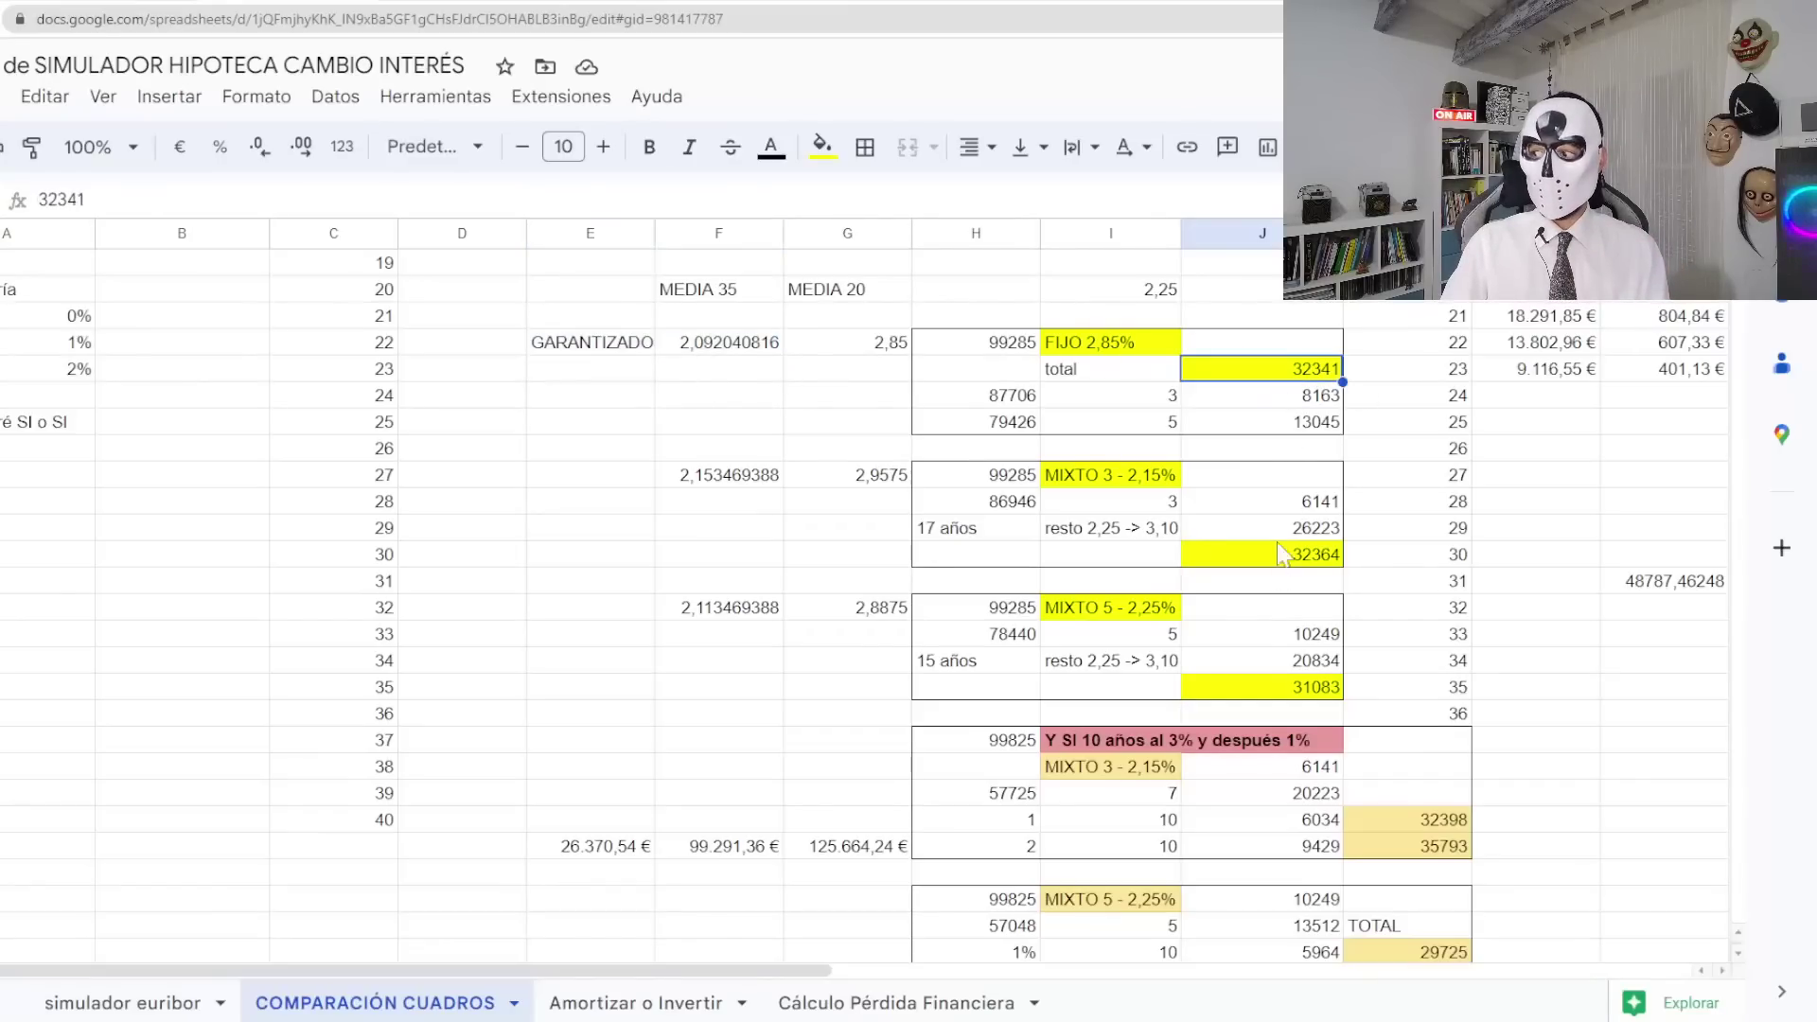
pyautogui.click(705, 348)
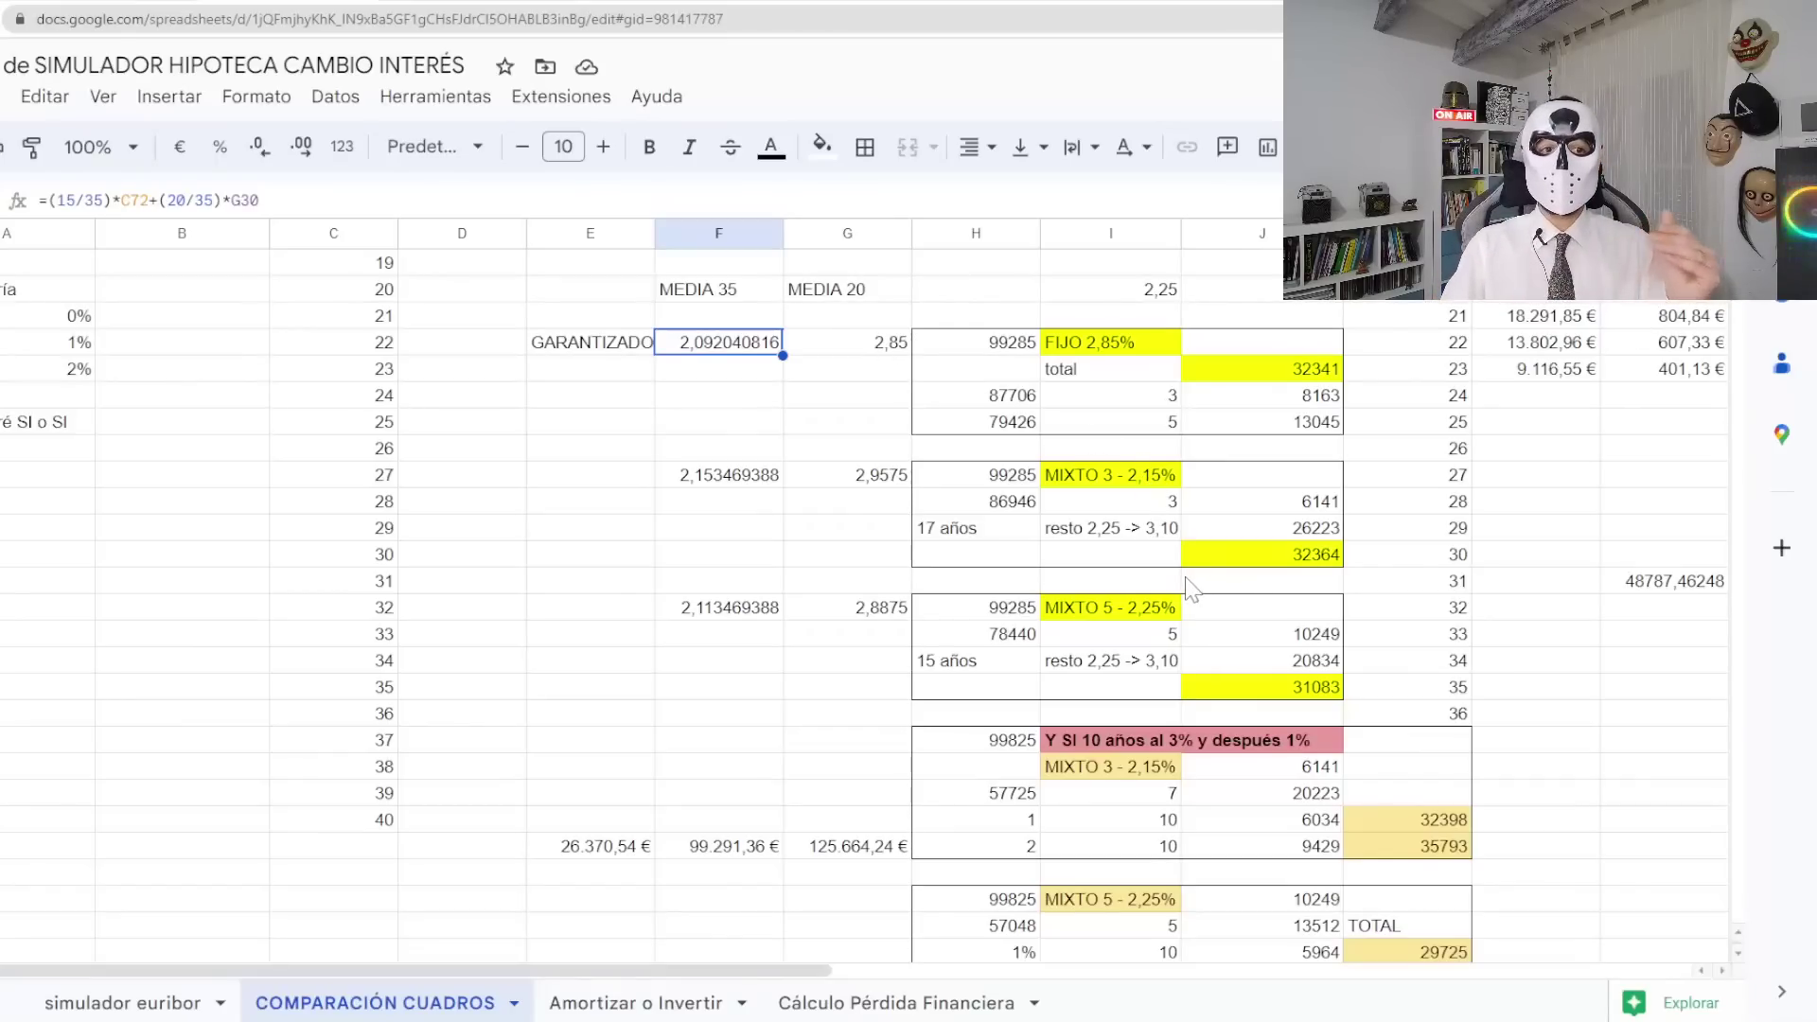
# Review the 1% and 2% final-period cases for both mixed offers in the "Y SI 10 años al 3% y después 1%" scenario.
pyautogui.scroll(-3, 1190, 588)
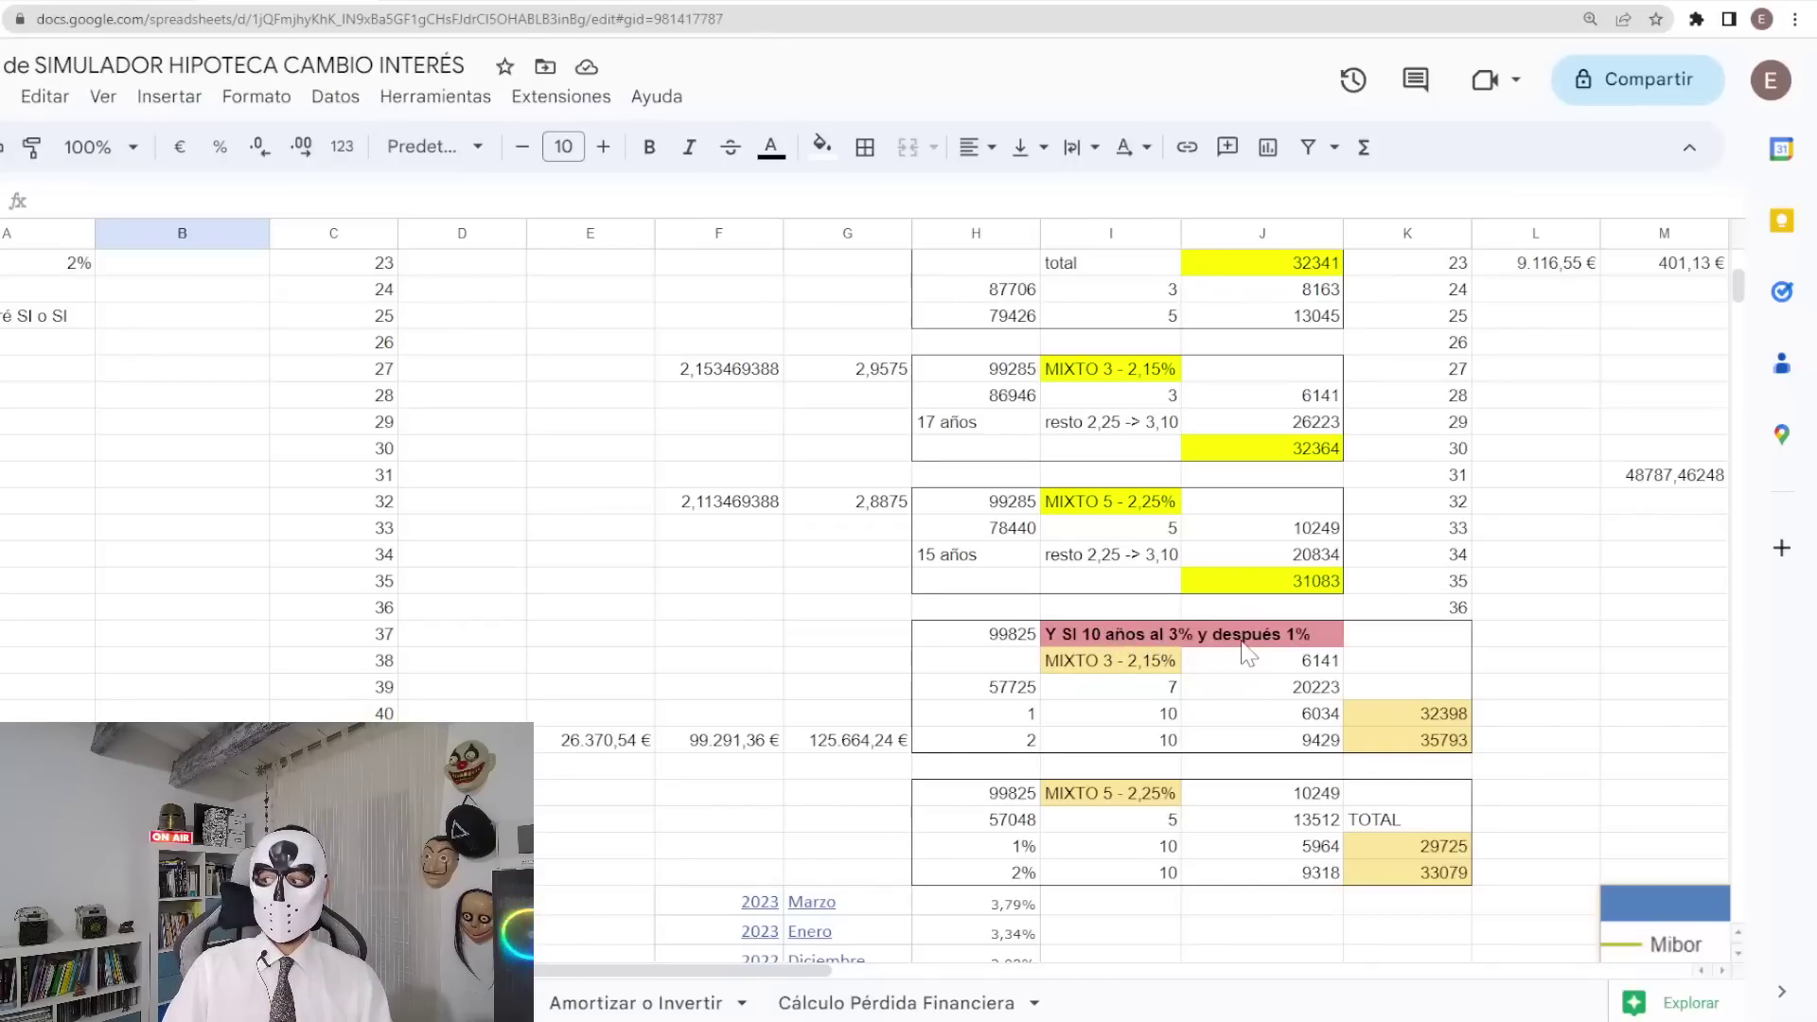
pyautogui.click(996, 719)
pyautogui.click(996, 743)
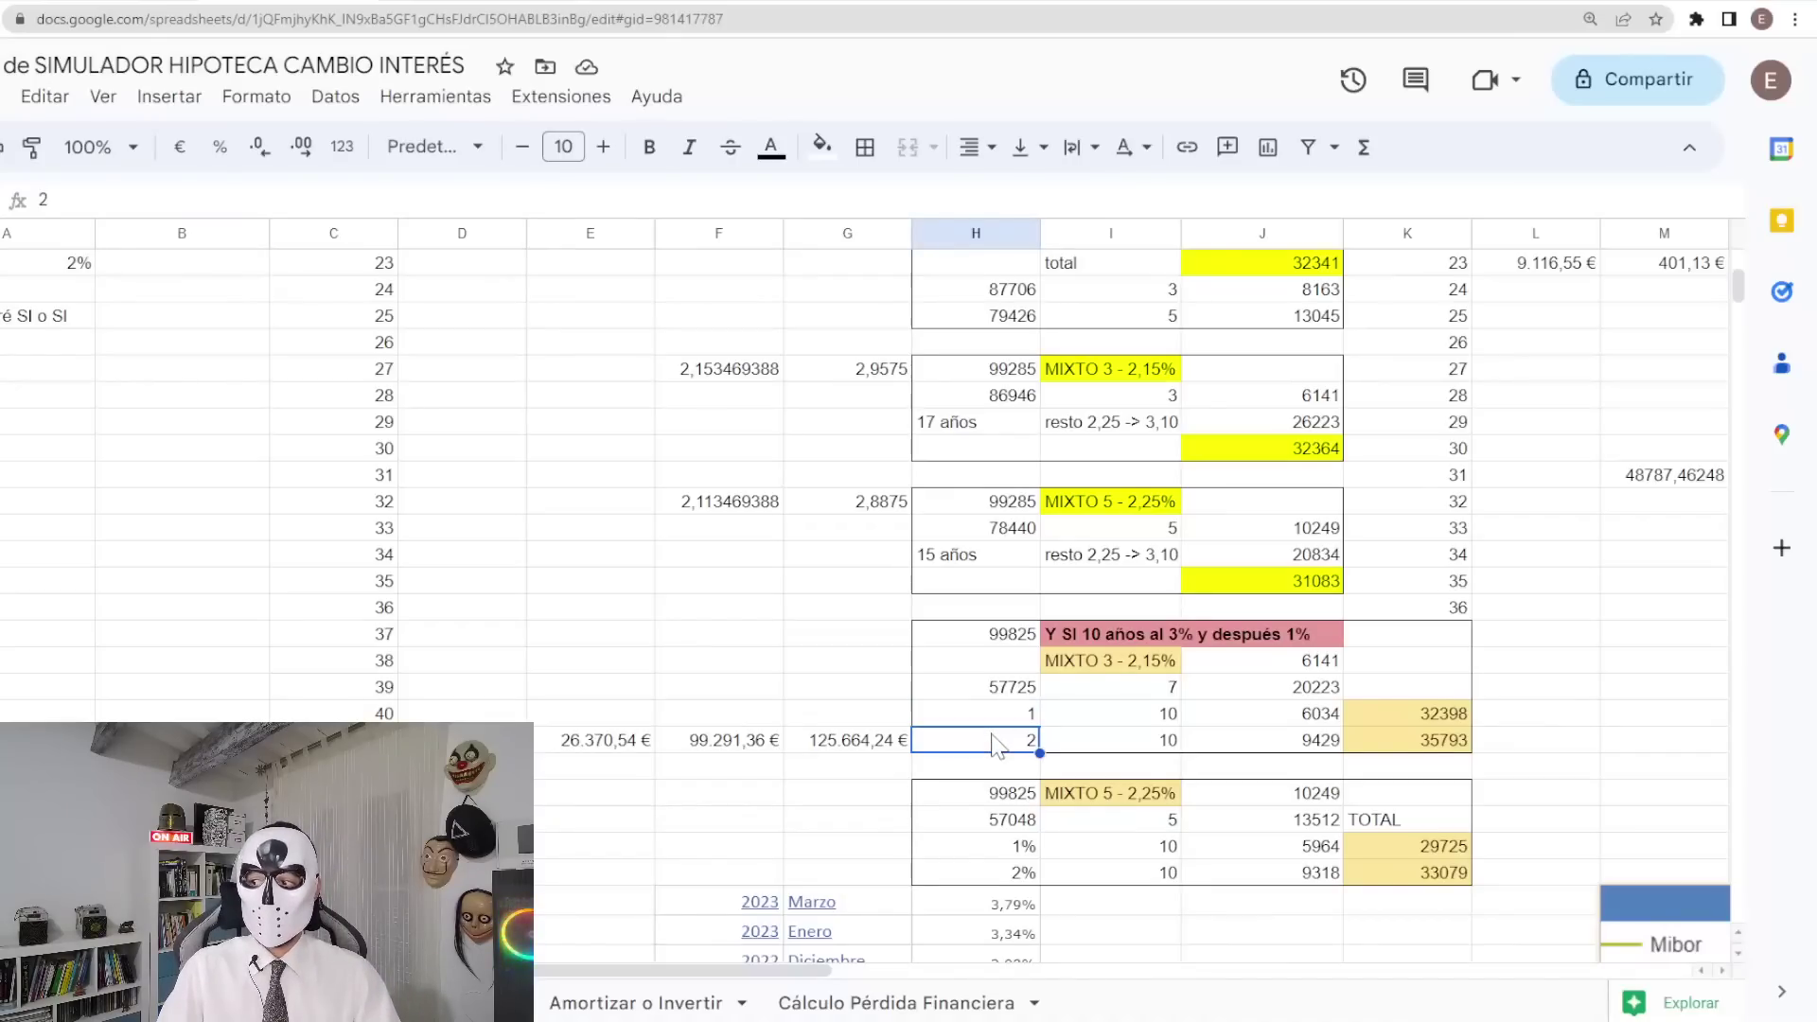
pyautogui.click(996, 852)
pyautogui.click(990, 879)
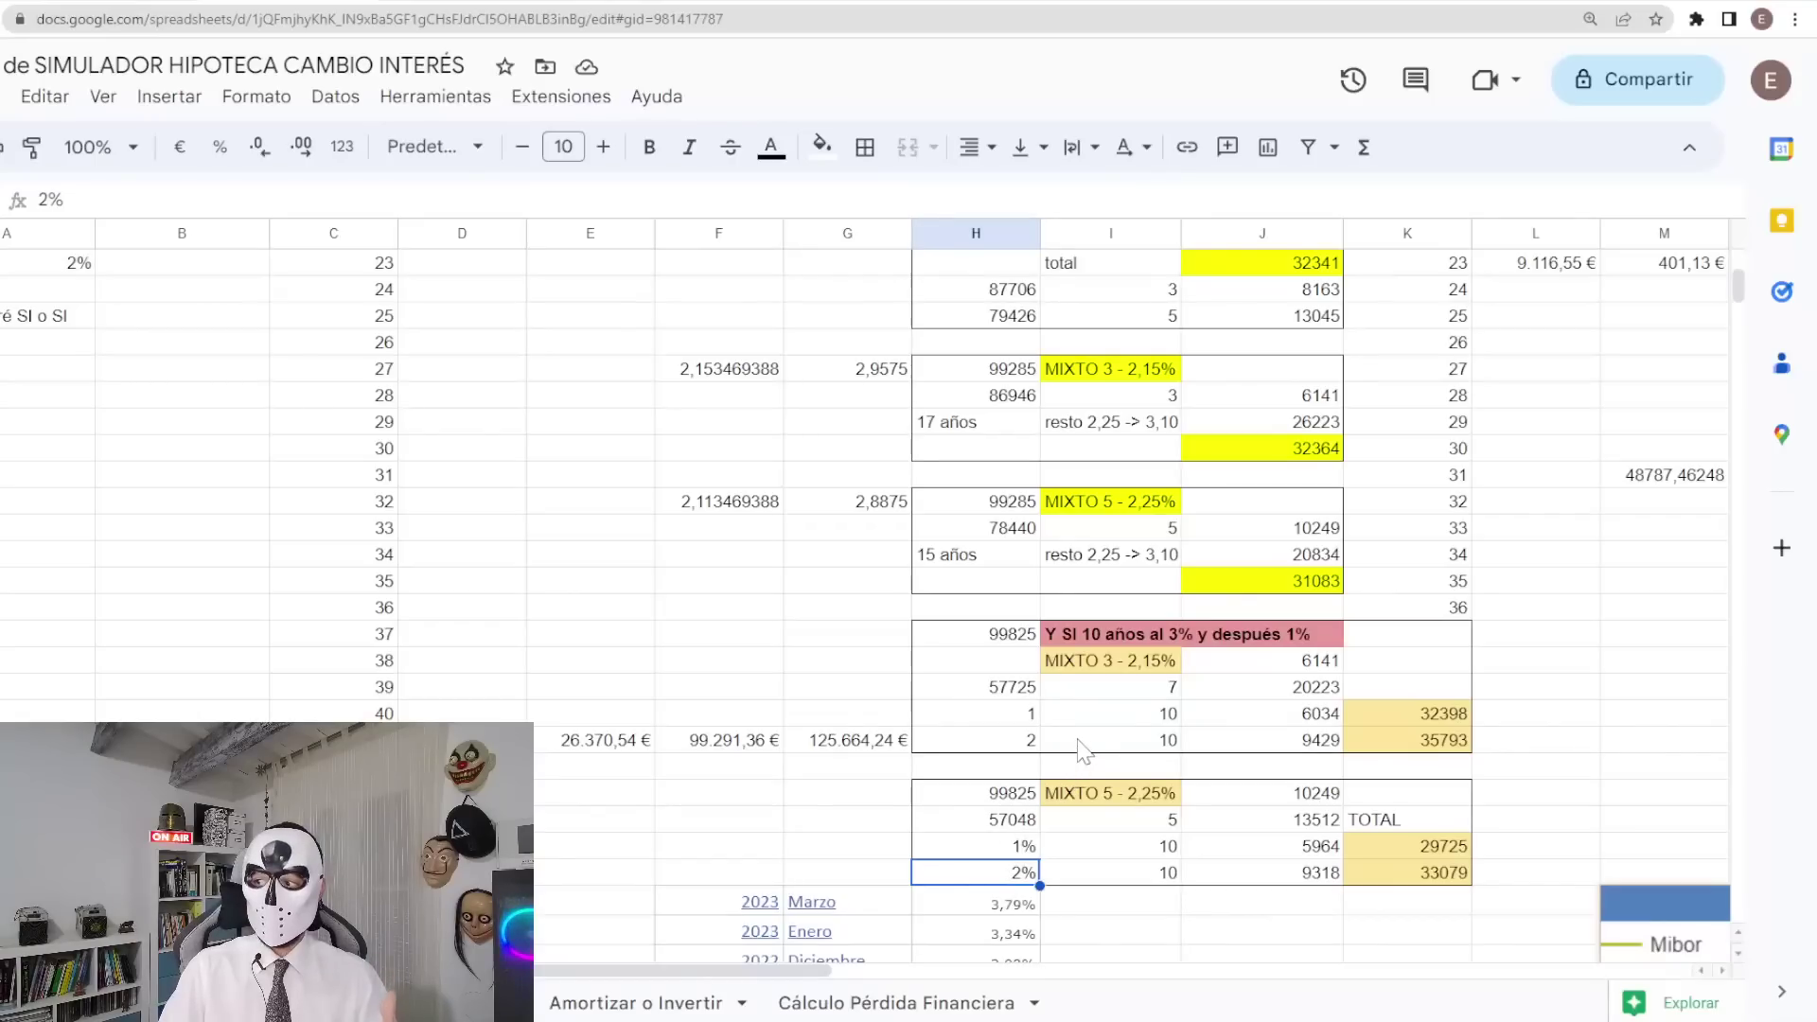
# Examine the MIXTO 3 - 2,15% offer's 7-year period within the "Y SI 10 años al 3% y después 1%" scenario.
pyautogui.click(1095, 662)
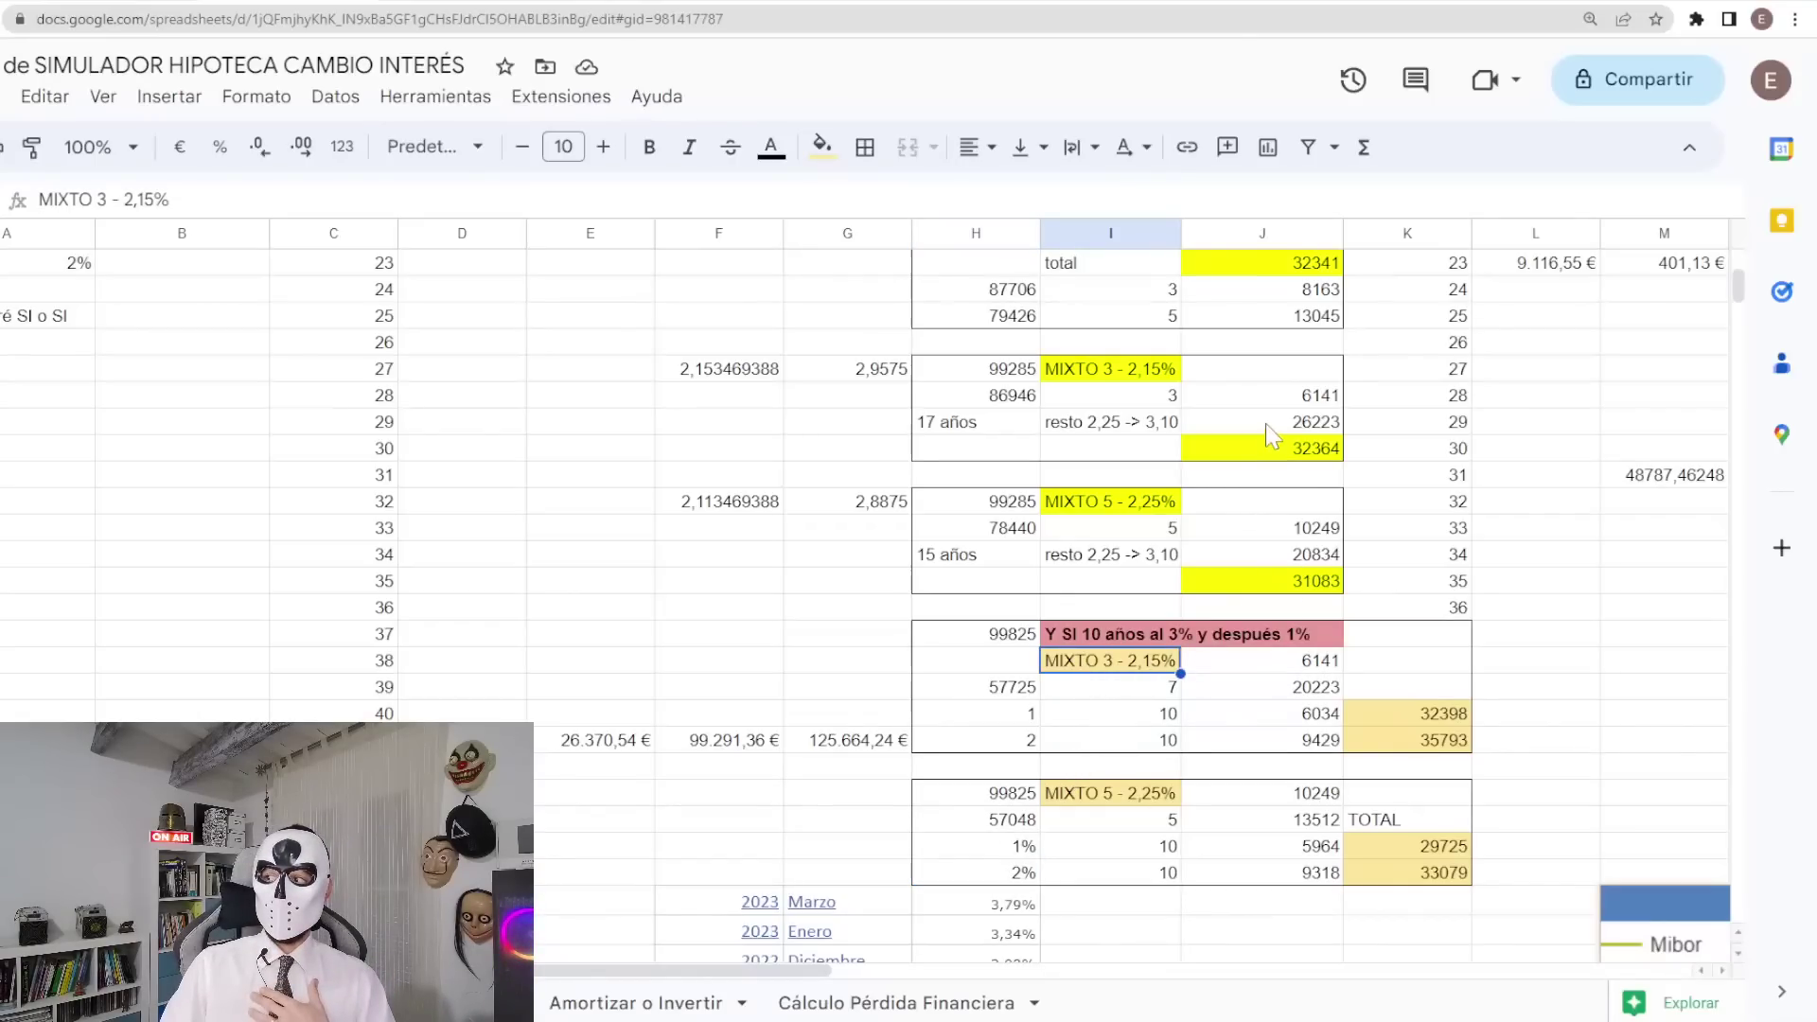
pyautogui.click(1087, 689)
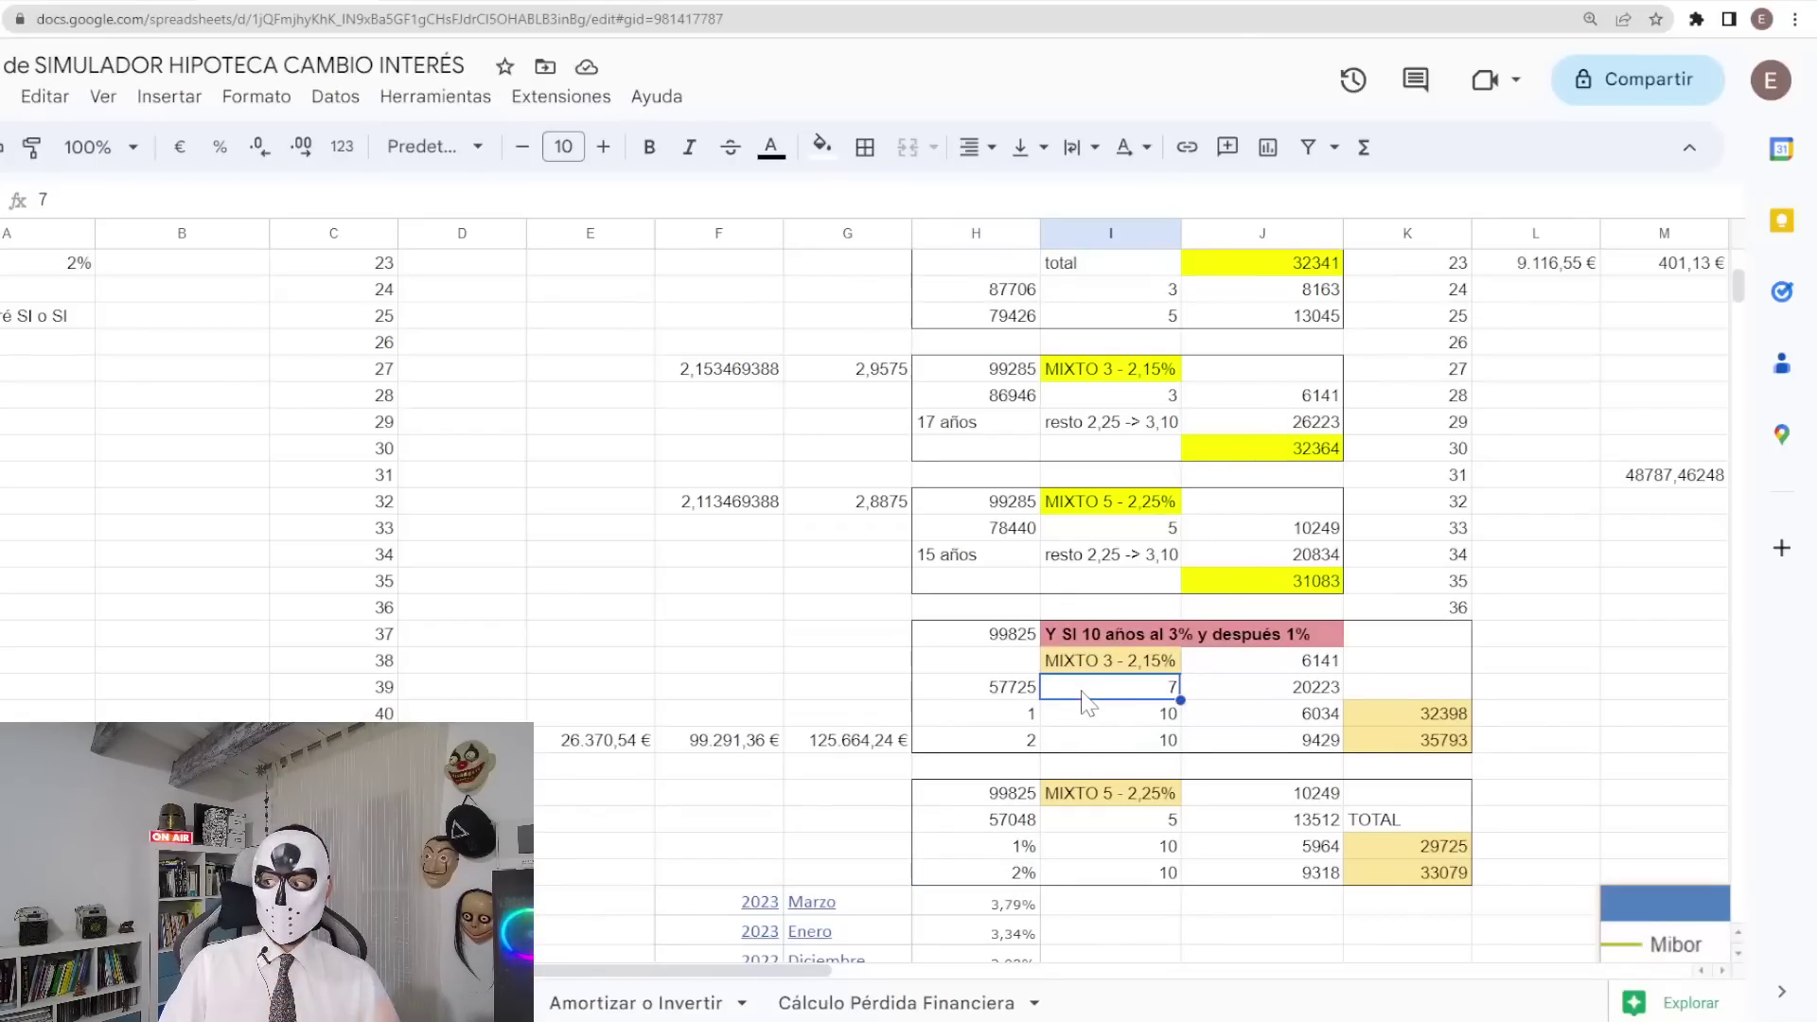
pyautogui.click(1108, 640)
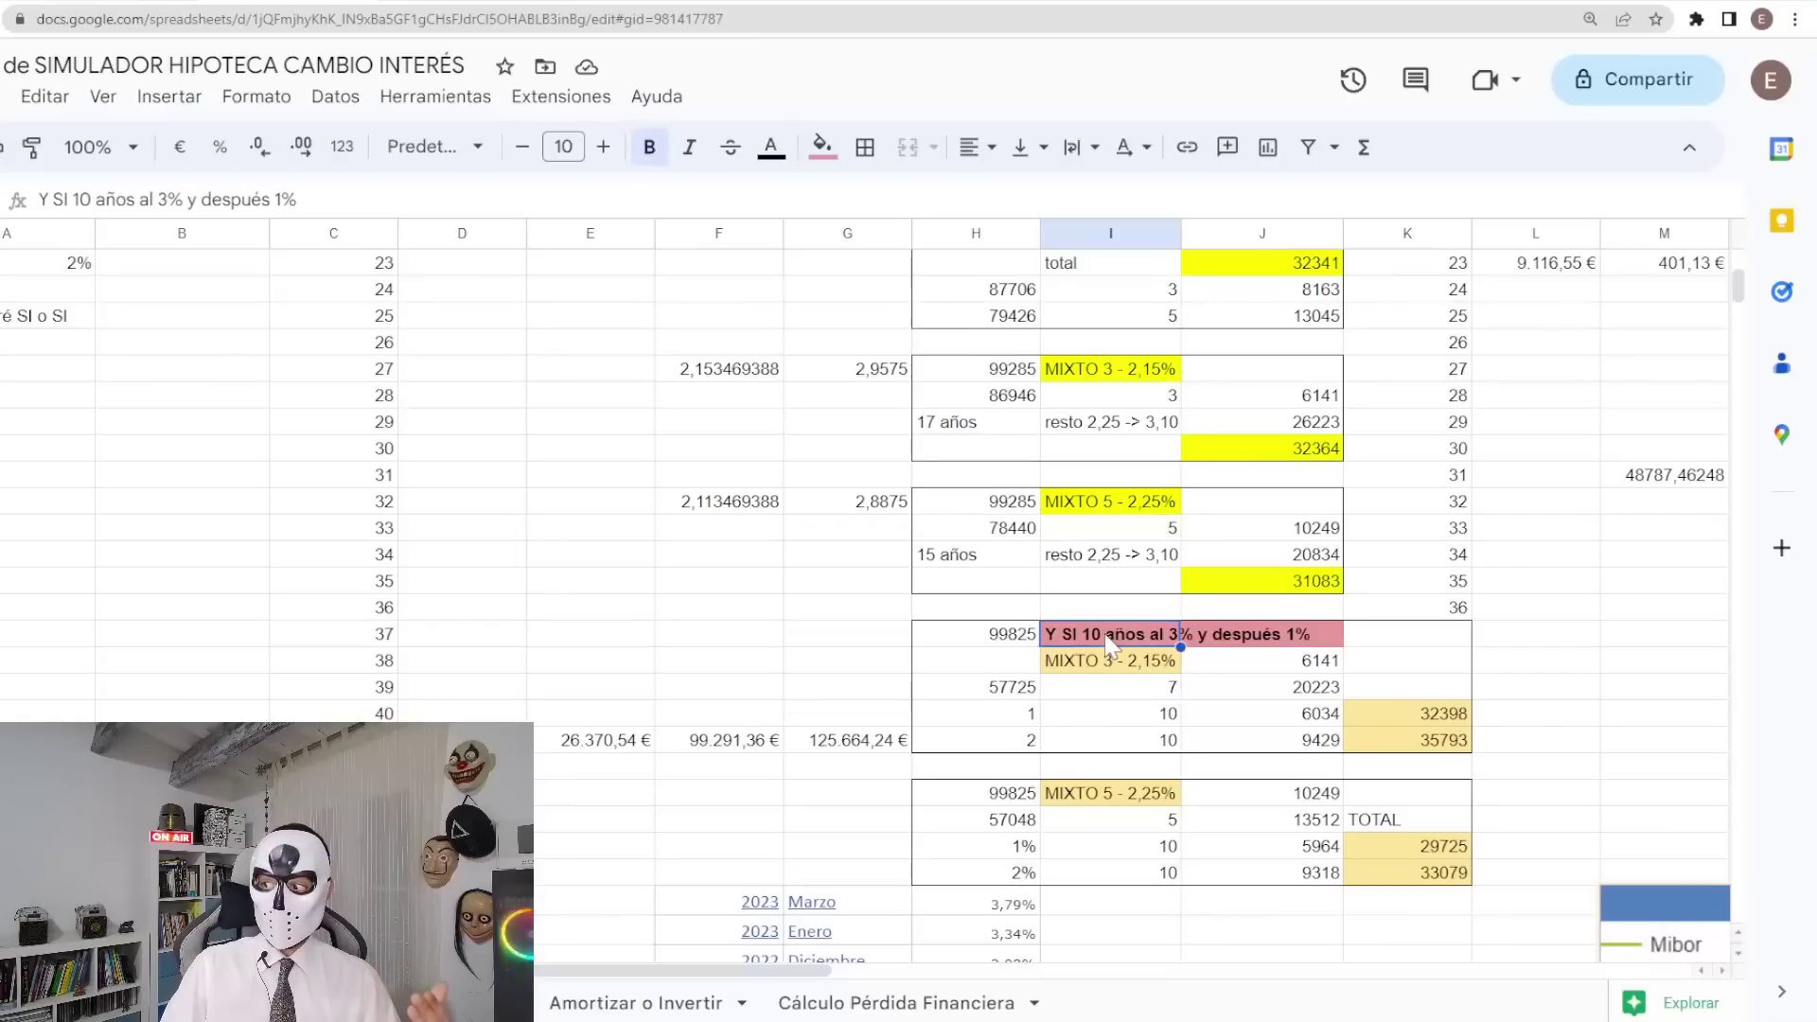
# Examine the MIXTO 3 - 2,15% scenario's 7-year interest and its totals for the 1% and 2% final 10-year periods.
pyautogui.click(1240, 689)
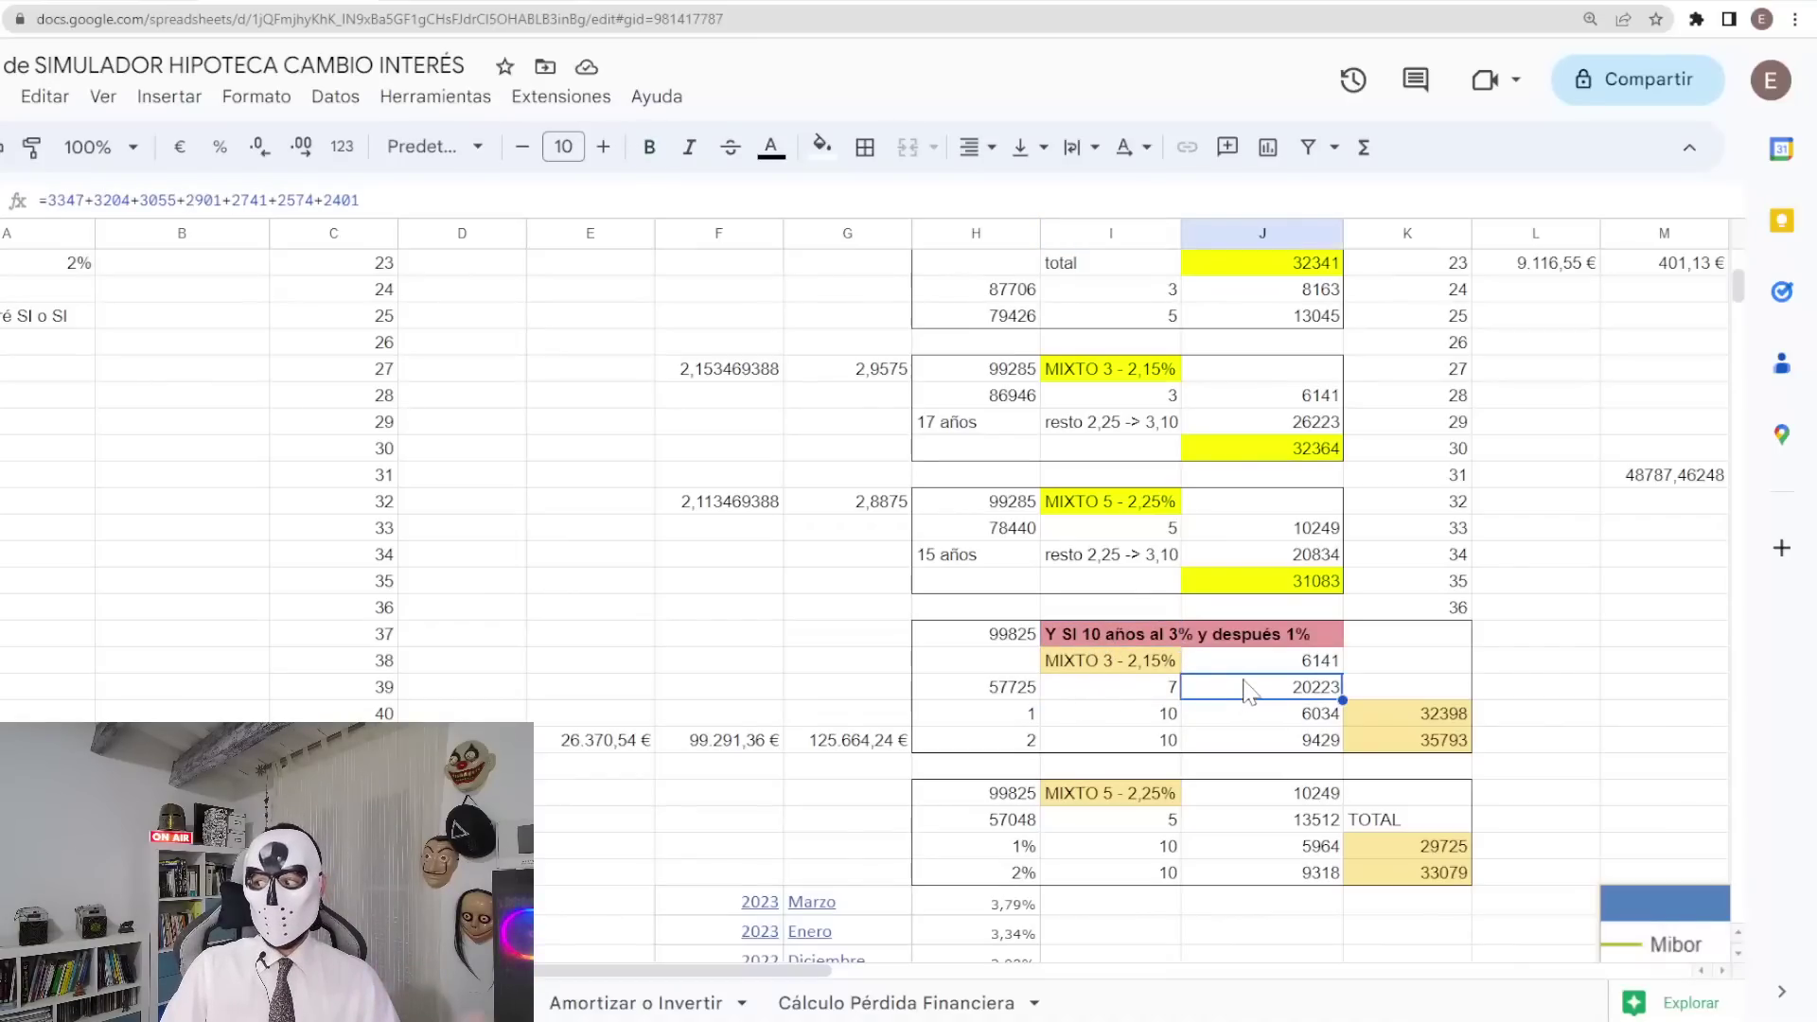
pyautogui.click(1031, 719)
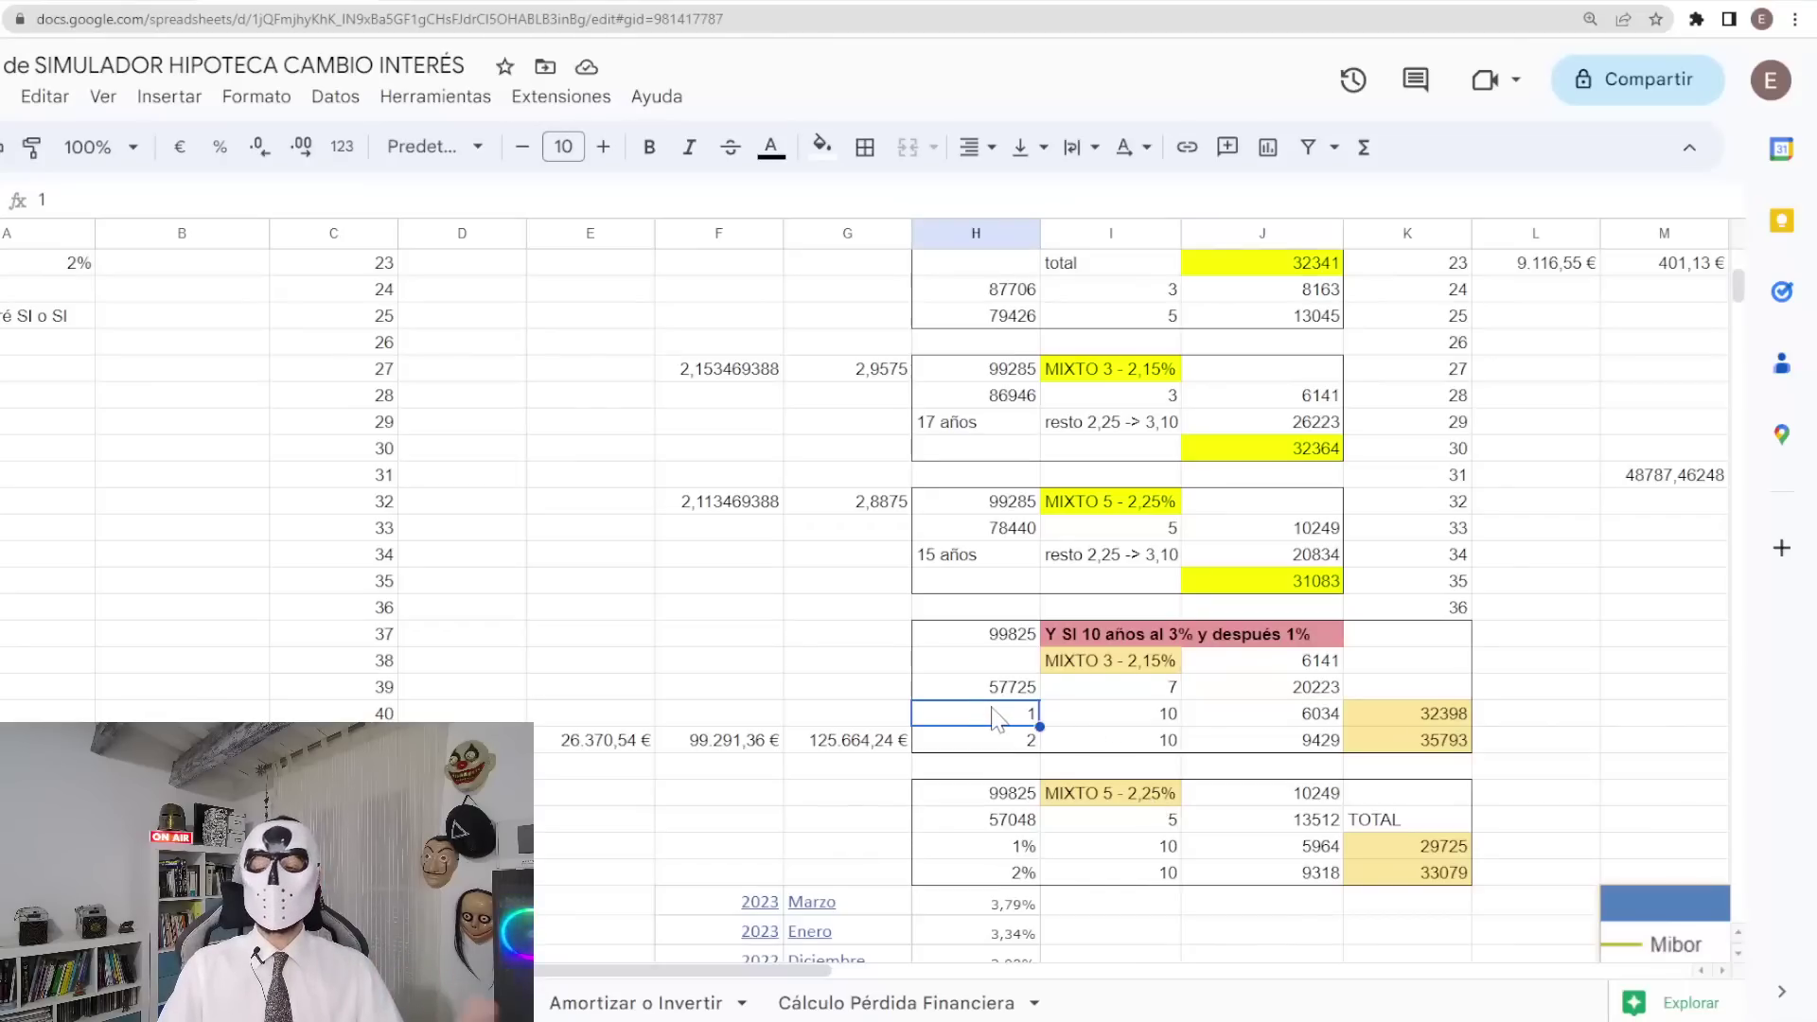
pyautogui.click(1266, 715)
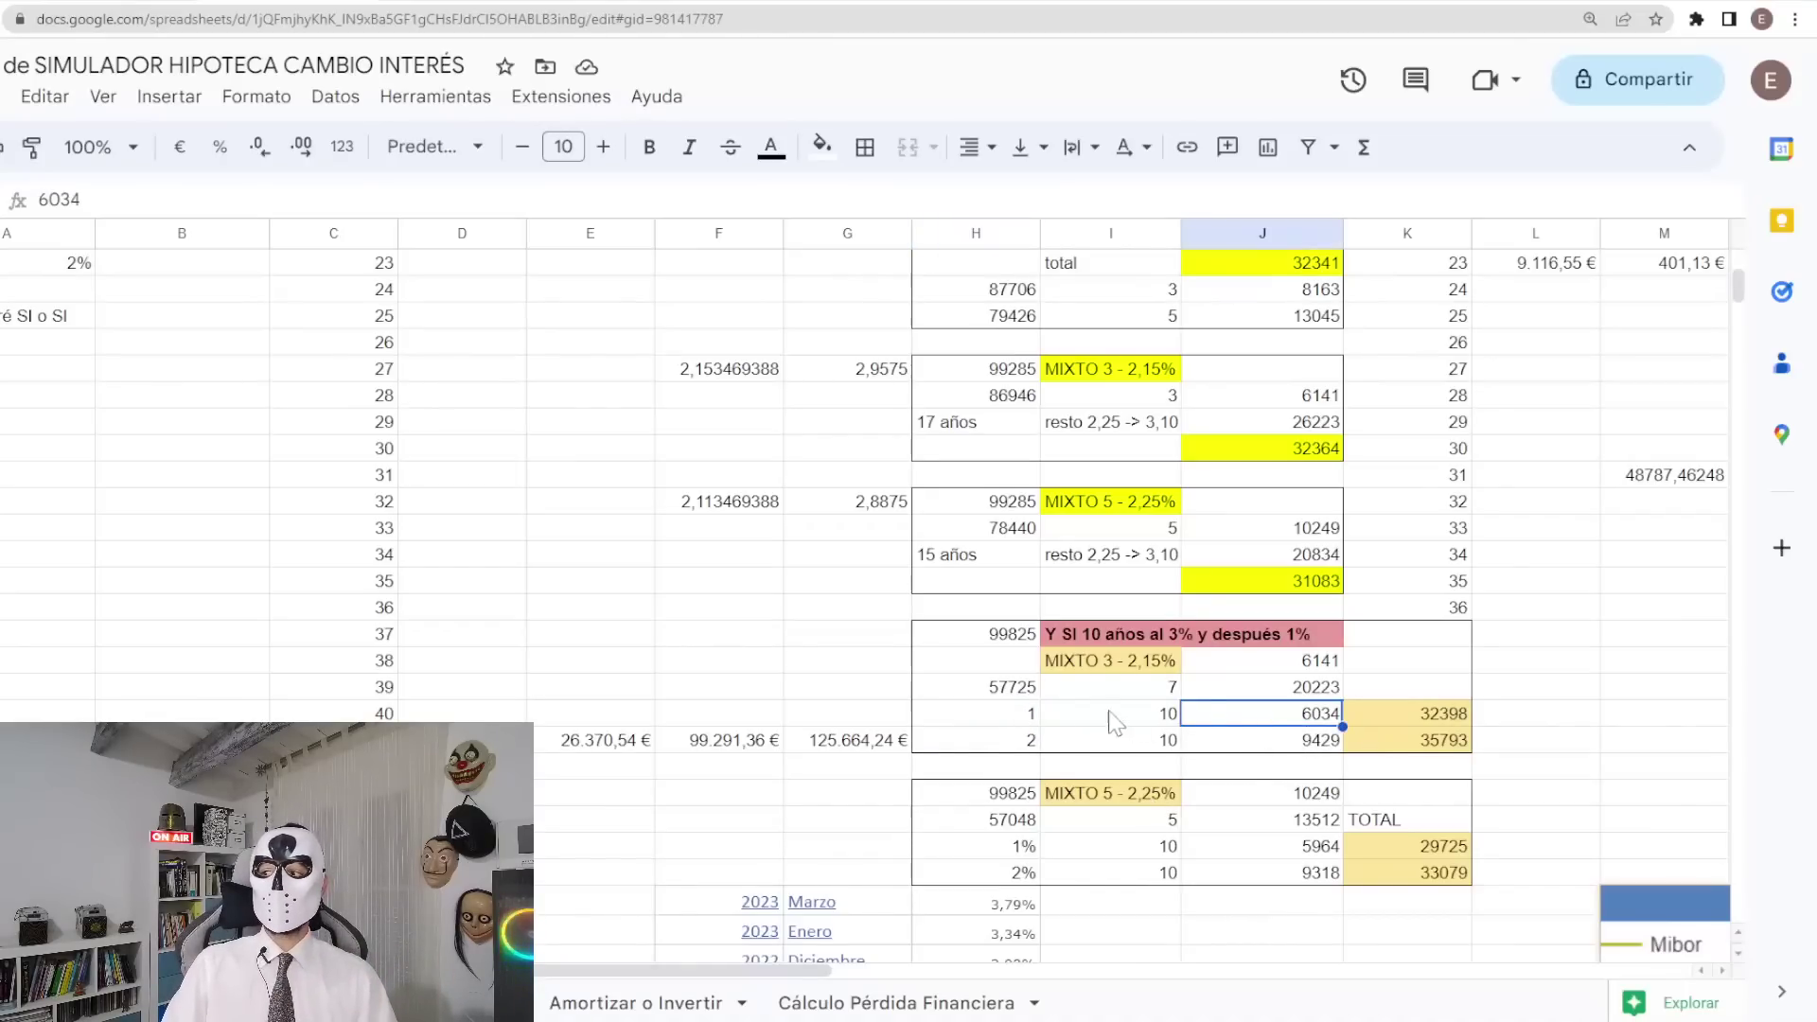
pyautogui.click(1019, 721)
pyautogui.click(1389, 715)
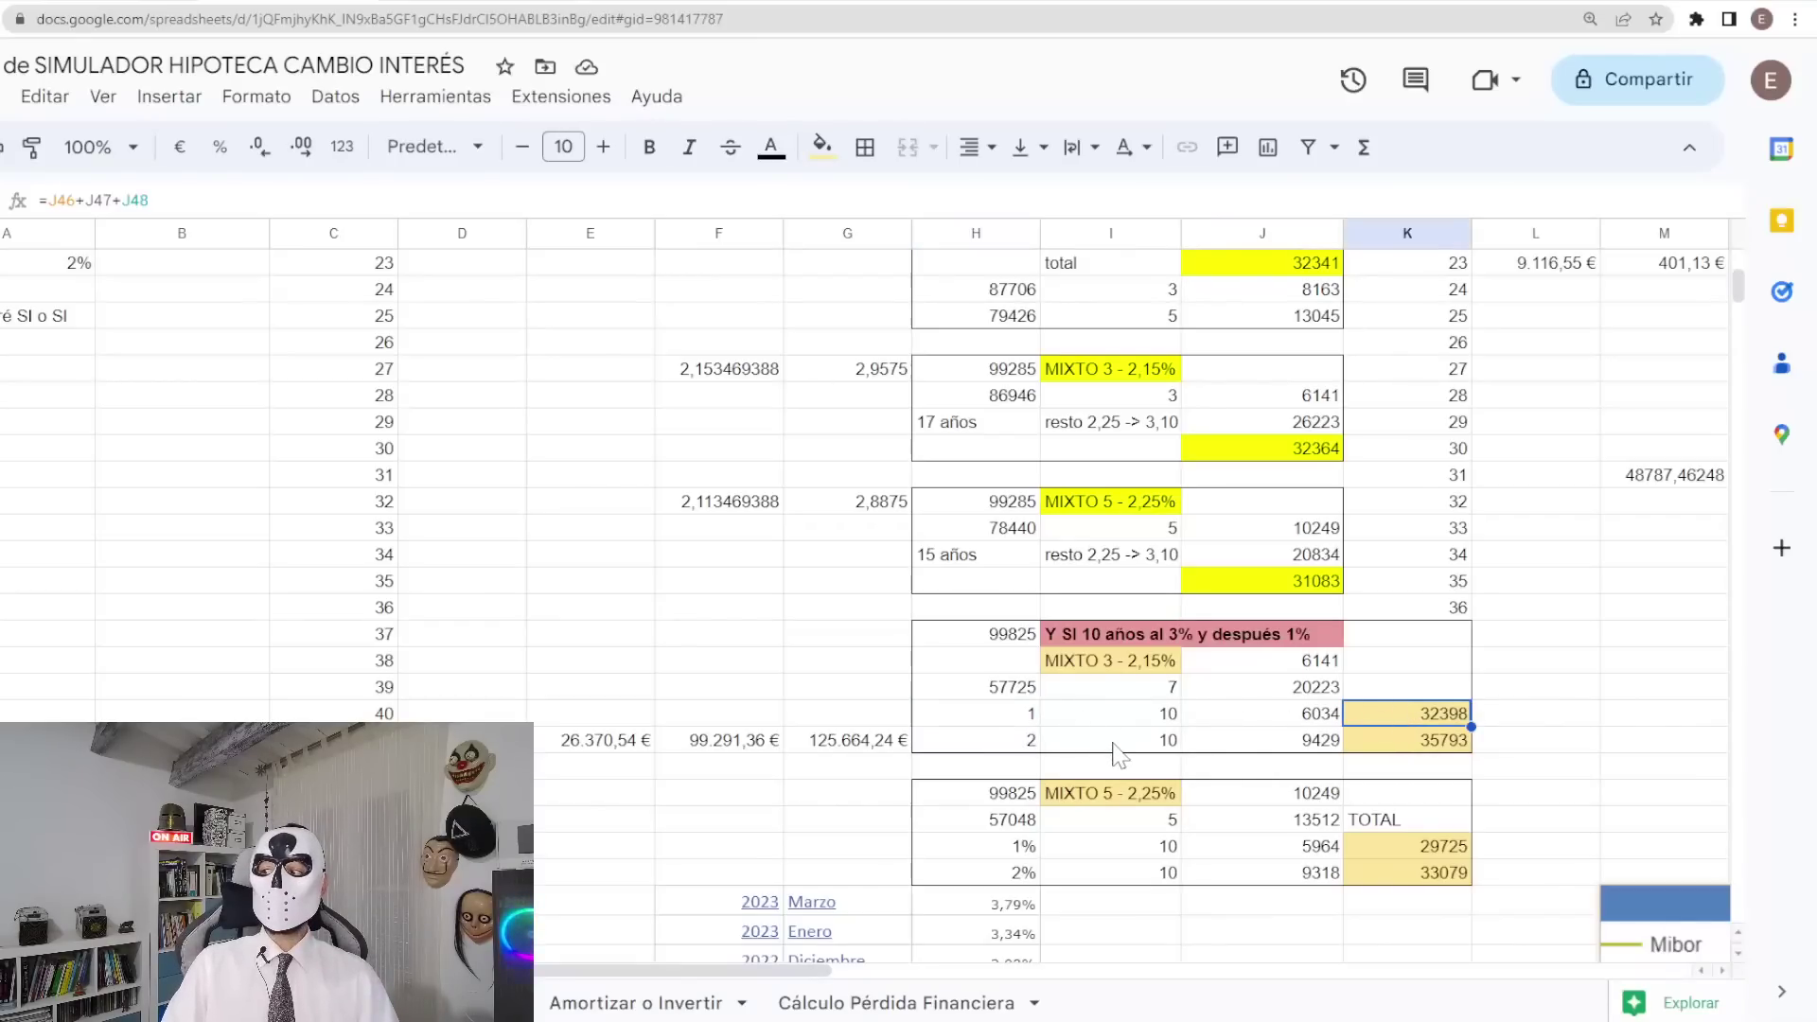
pyautogui.click(1016, 748)
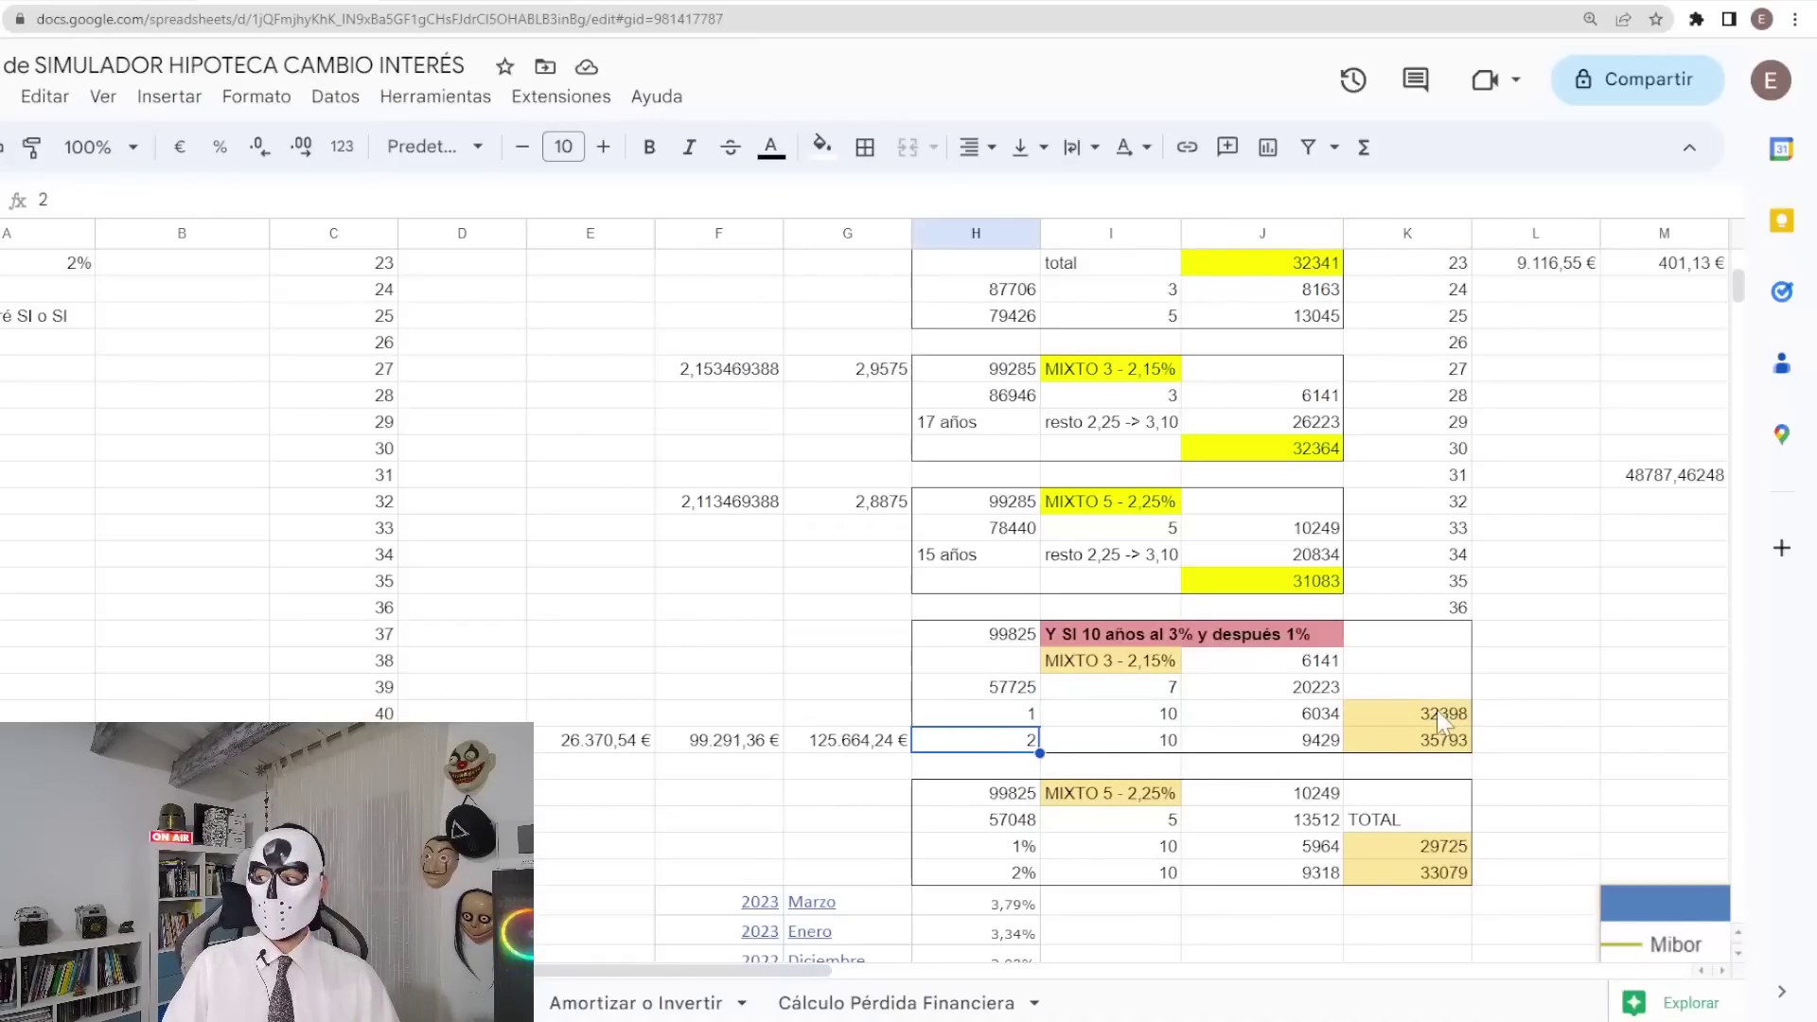
pyautogui.click(1427, 748)
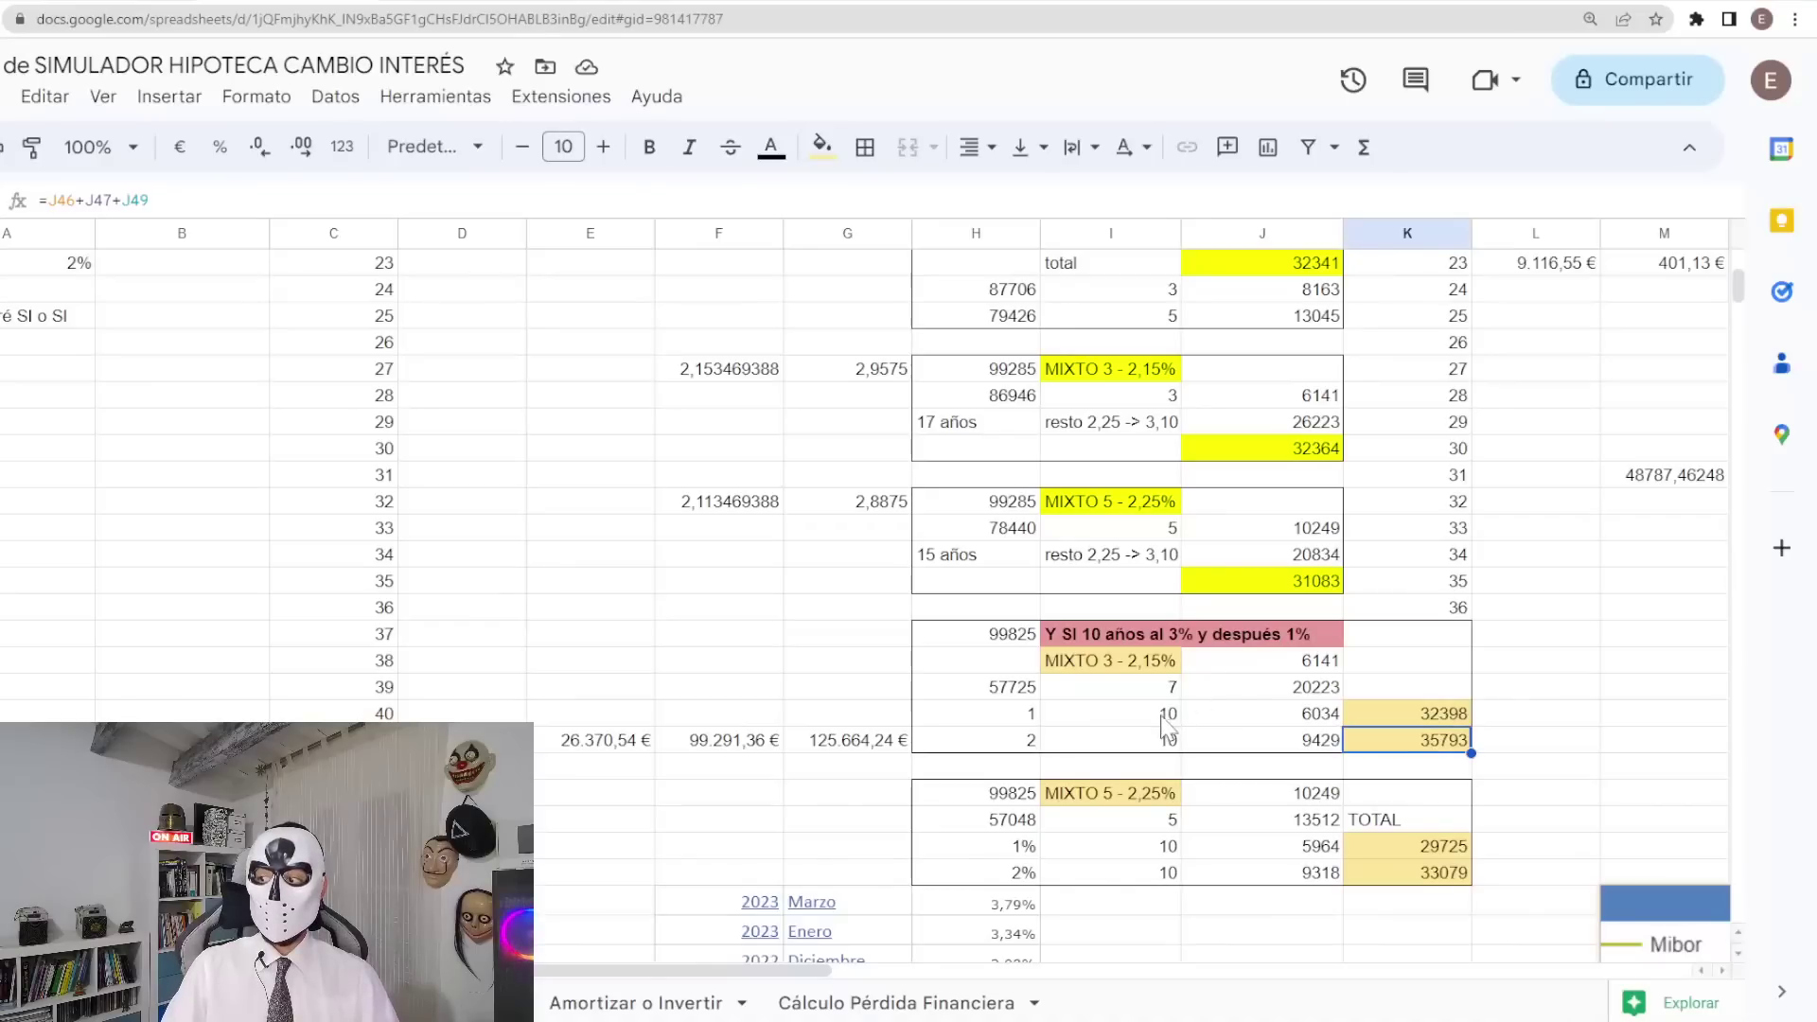
# Check the MIXTO 5 - 2,25% scenario's initial fixed-period interest against the earlier MIXTO 5 block, plus the interest of its following 5 years.
pyautogui.click(1082, 802)
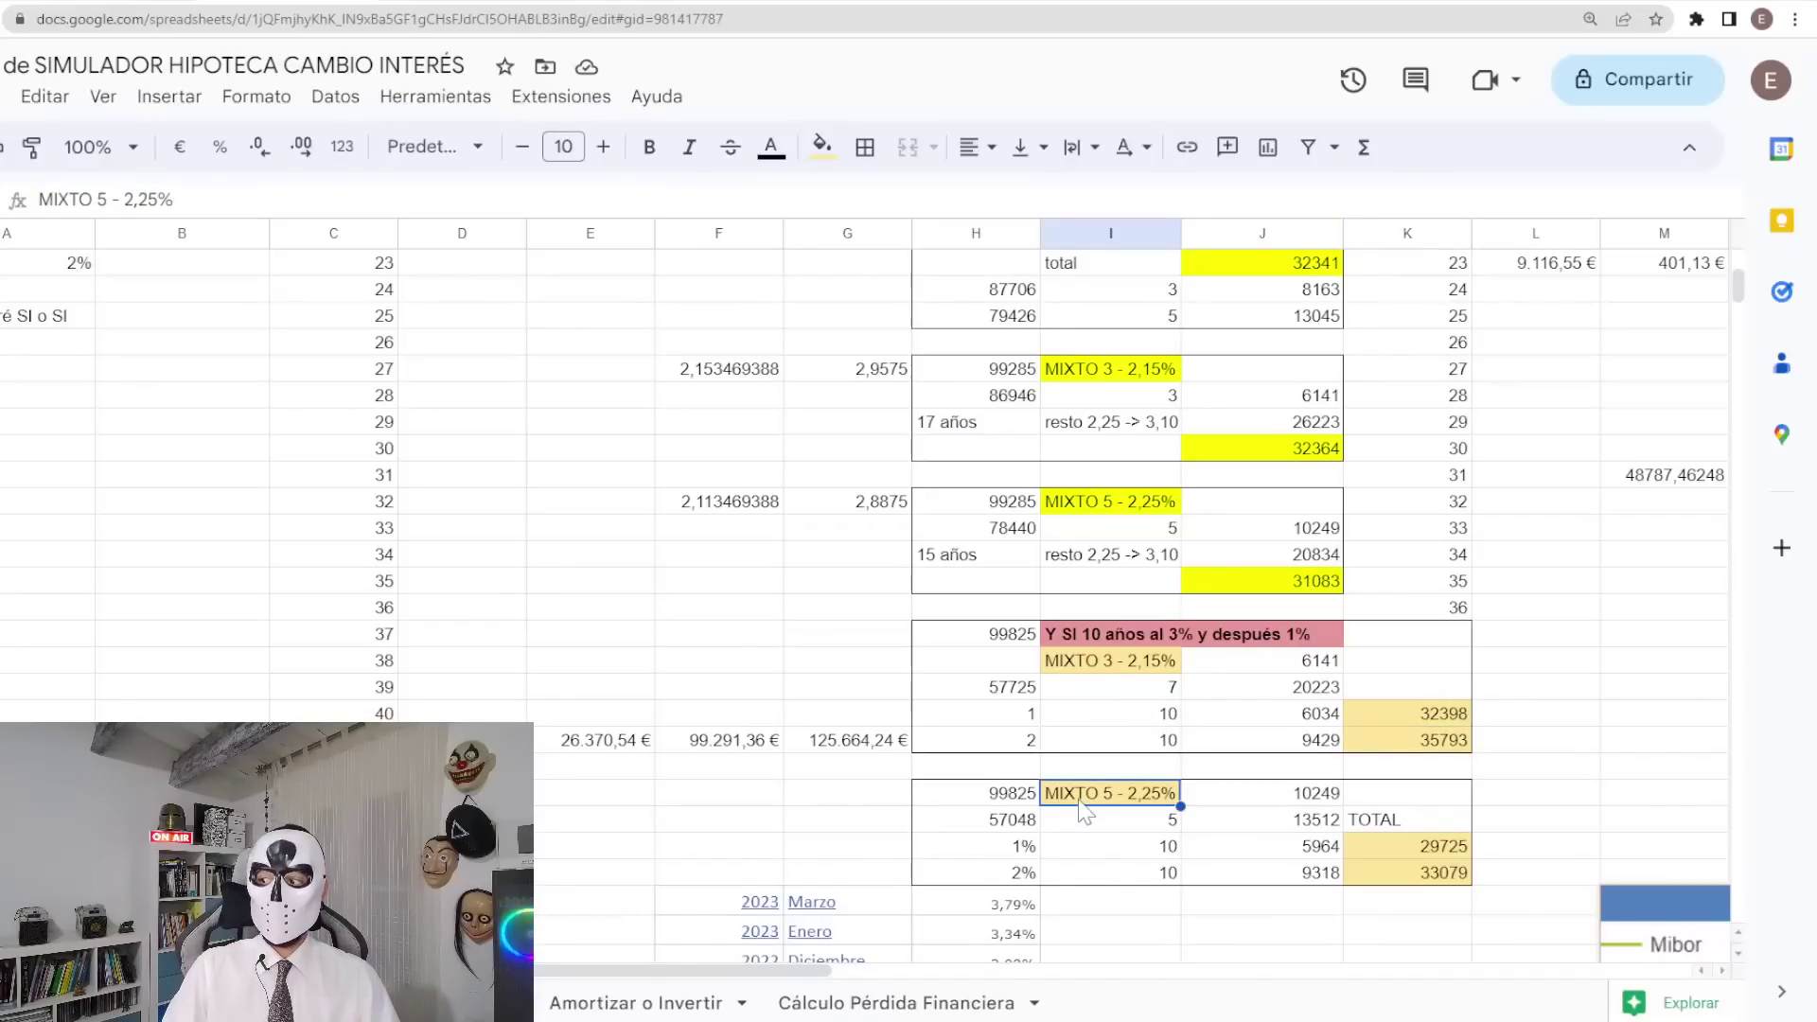
pyautogui.click(1268, 803)
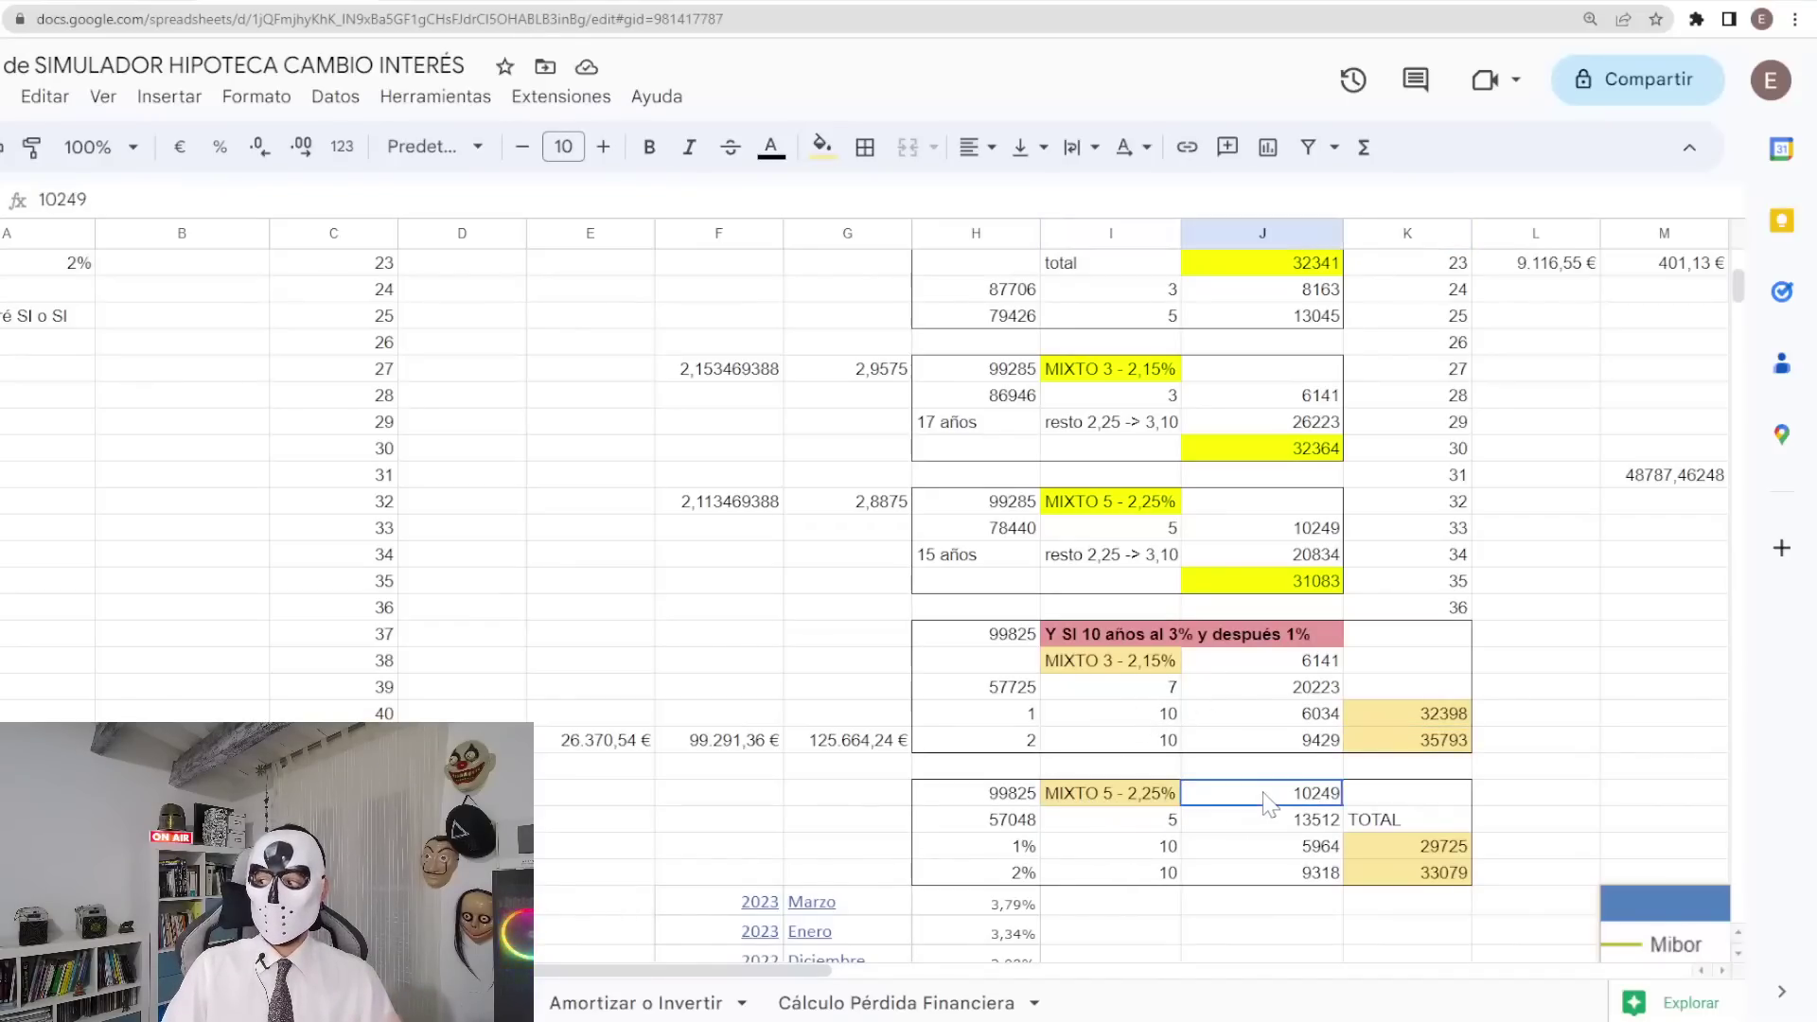
pyautogui.click(1232, 530)
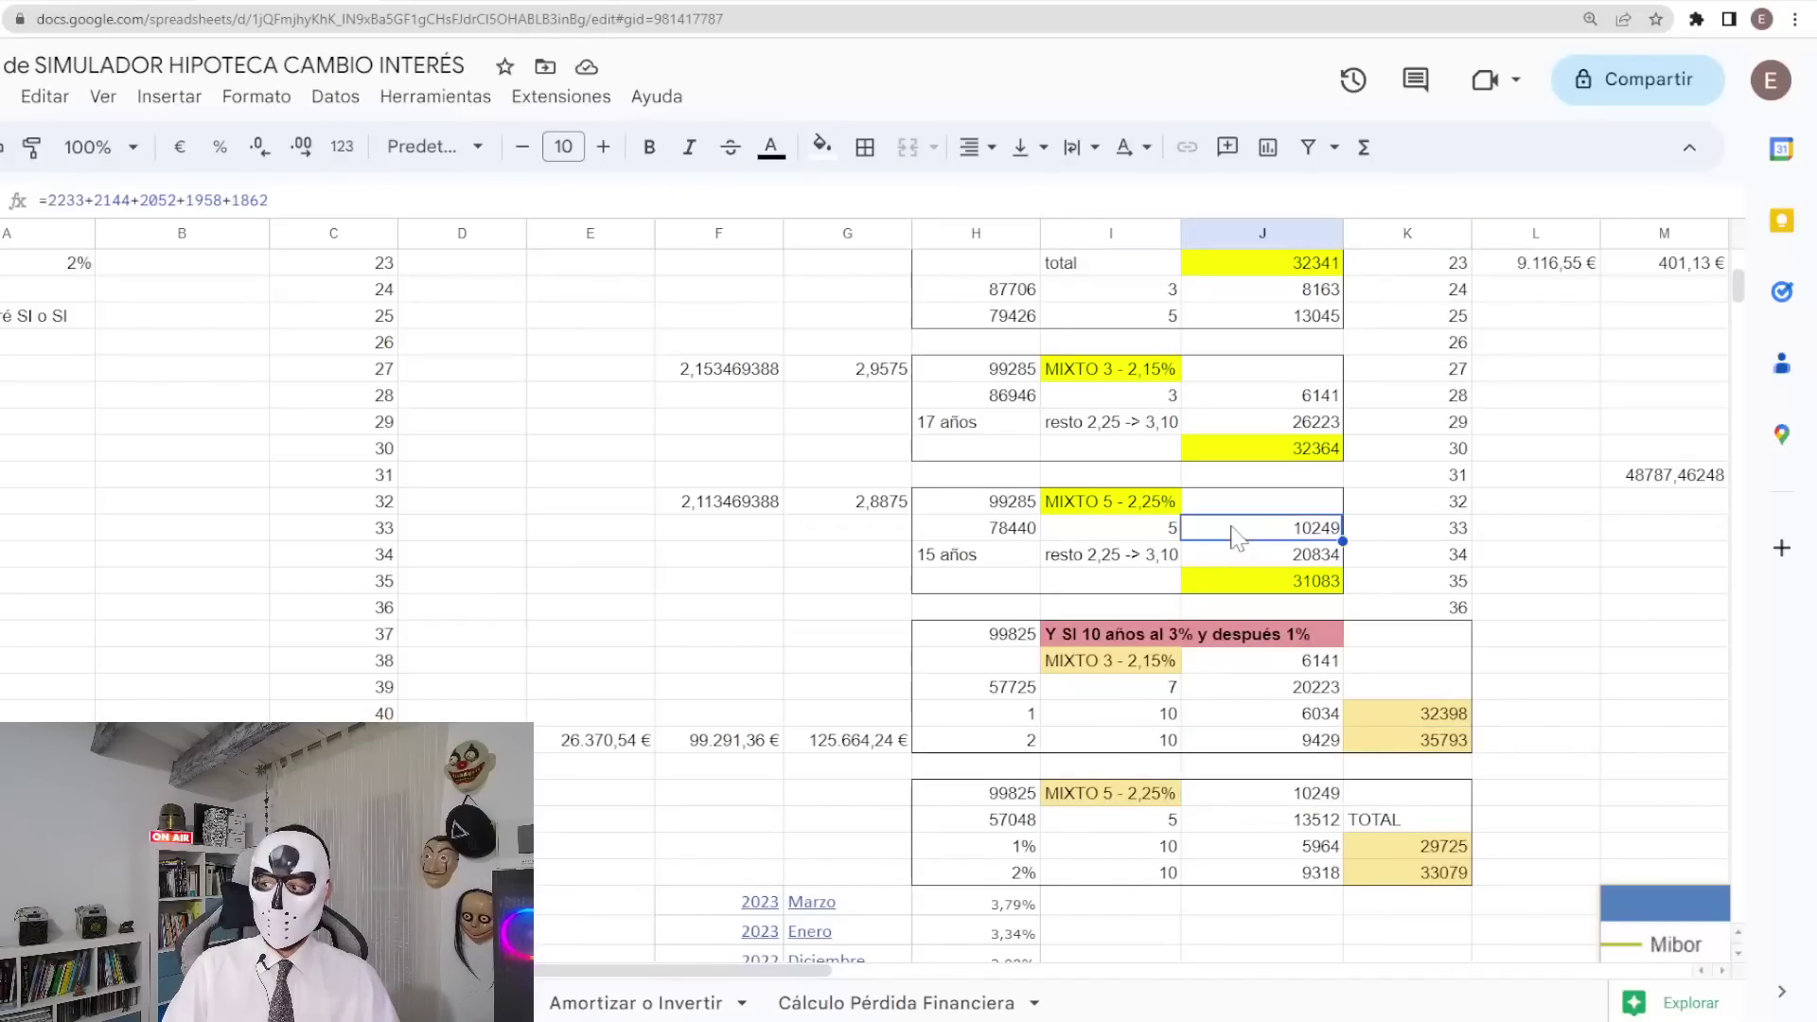
pyautogui.click(1087, 824)
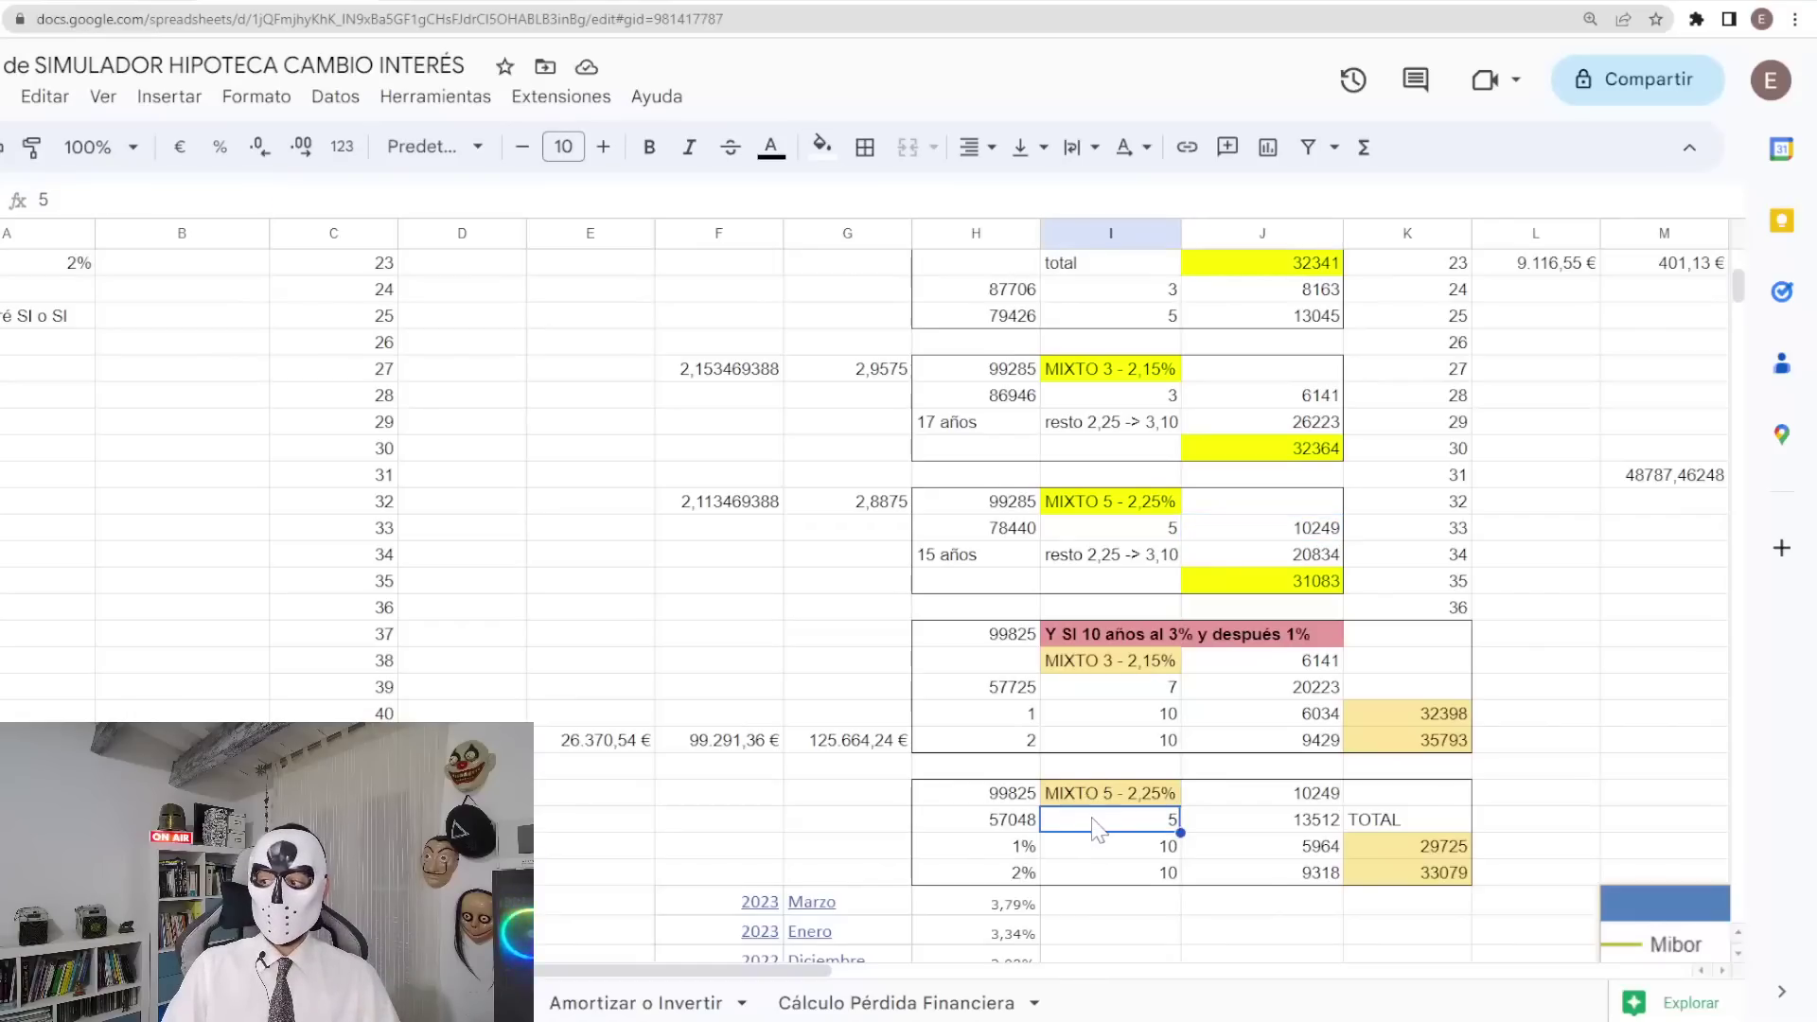
pyautogui.click(1259, 826)
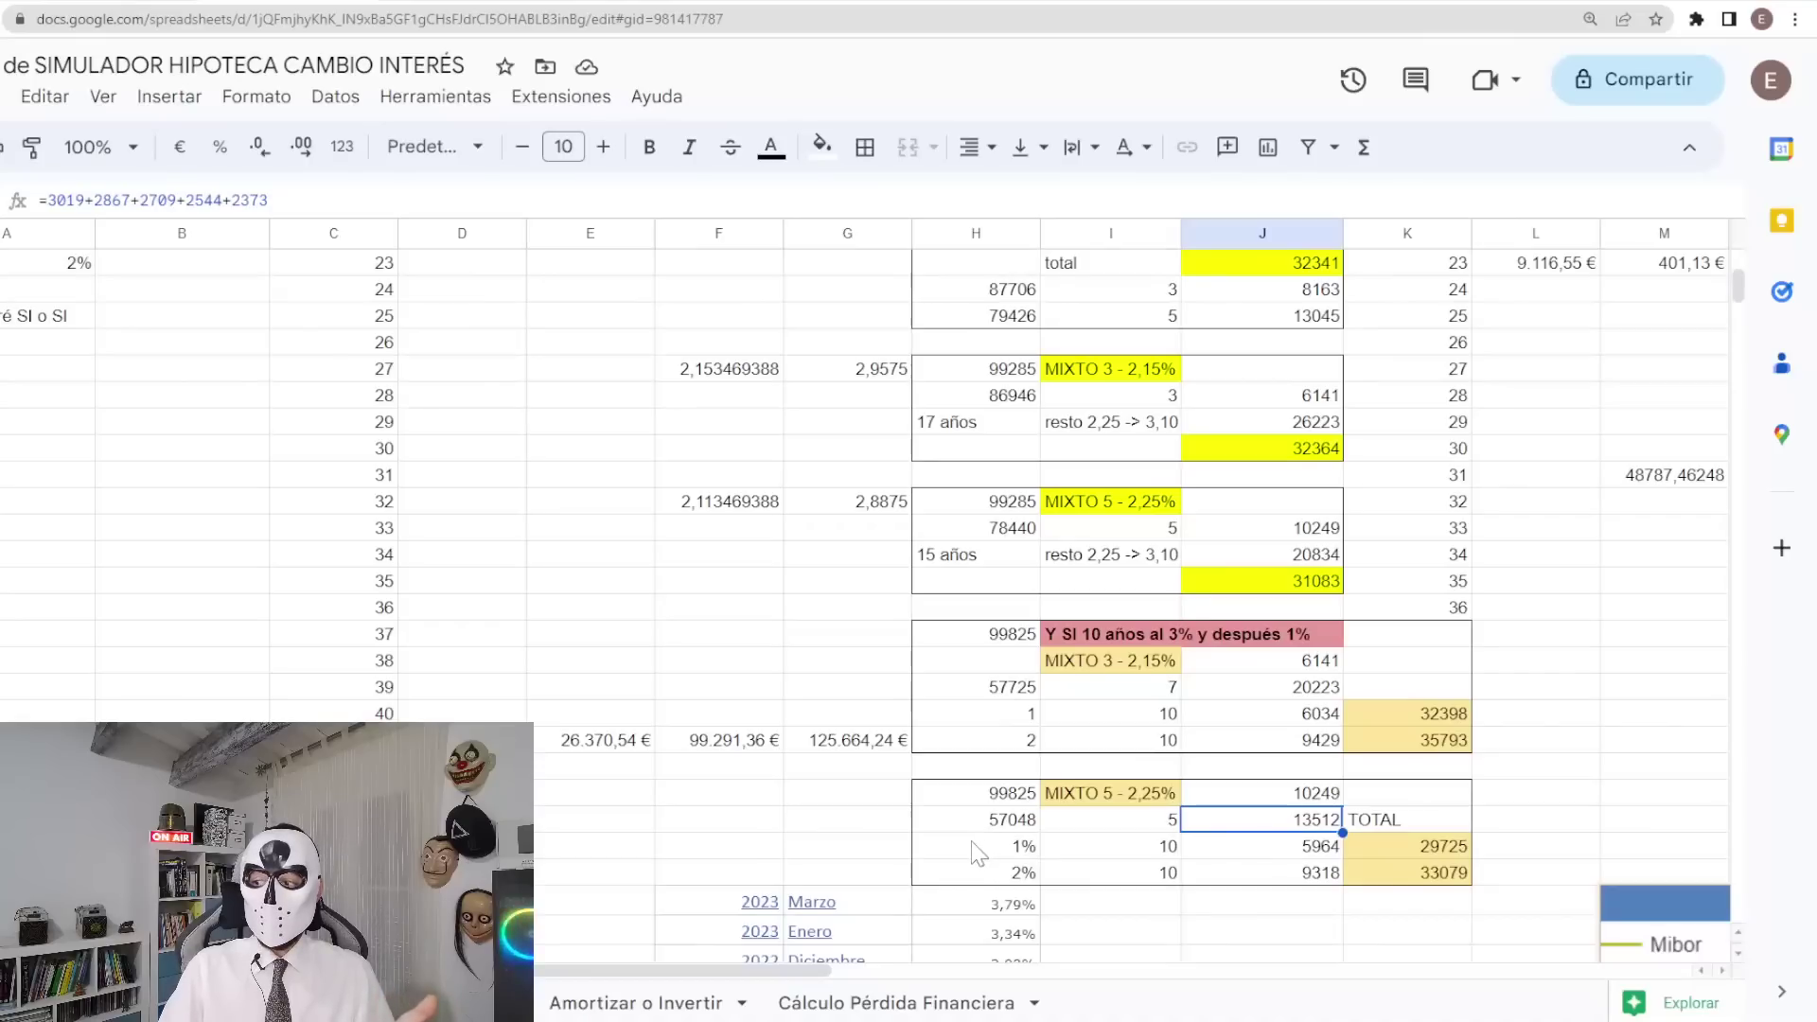
# Compare the 1% case totals of the MIXTO 5 and MIXTO 3 scenarios with the fixed offer's total interest.
pyautogui.click(1407, 852)
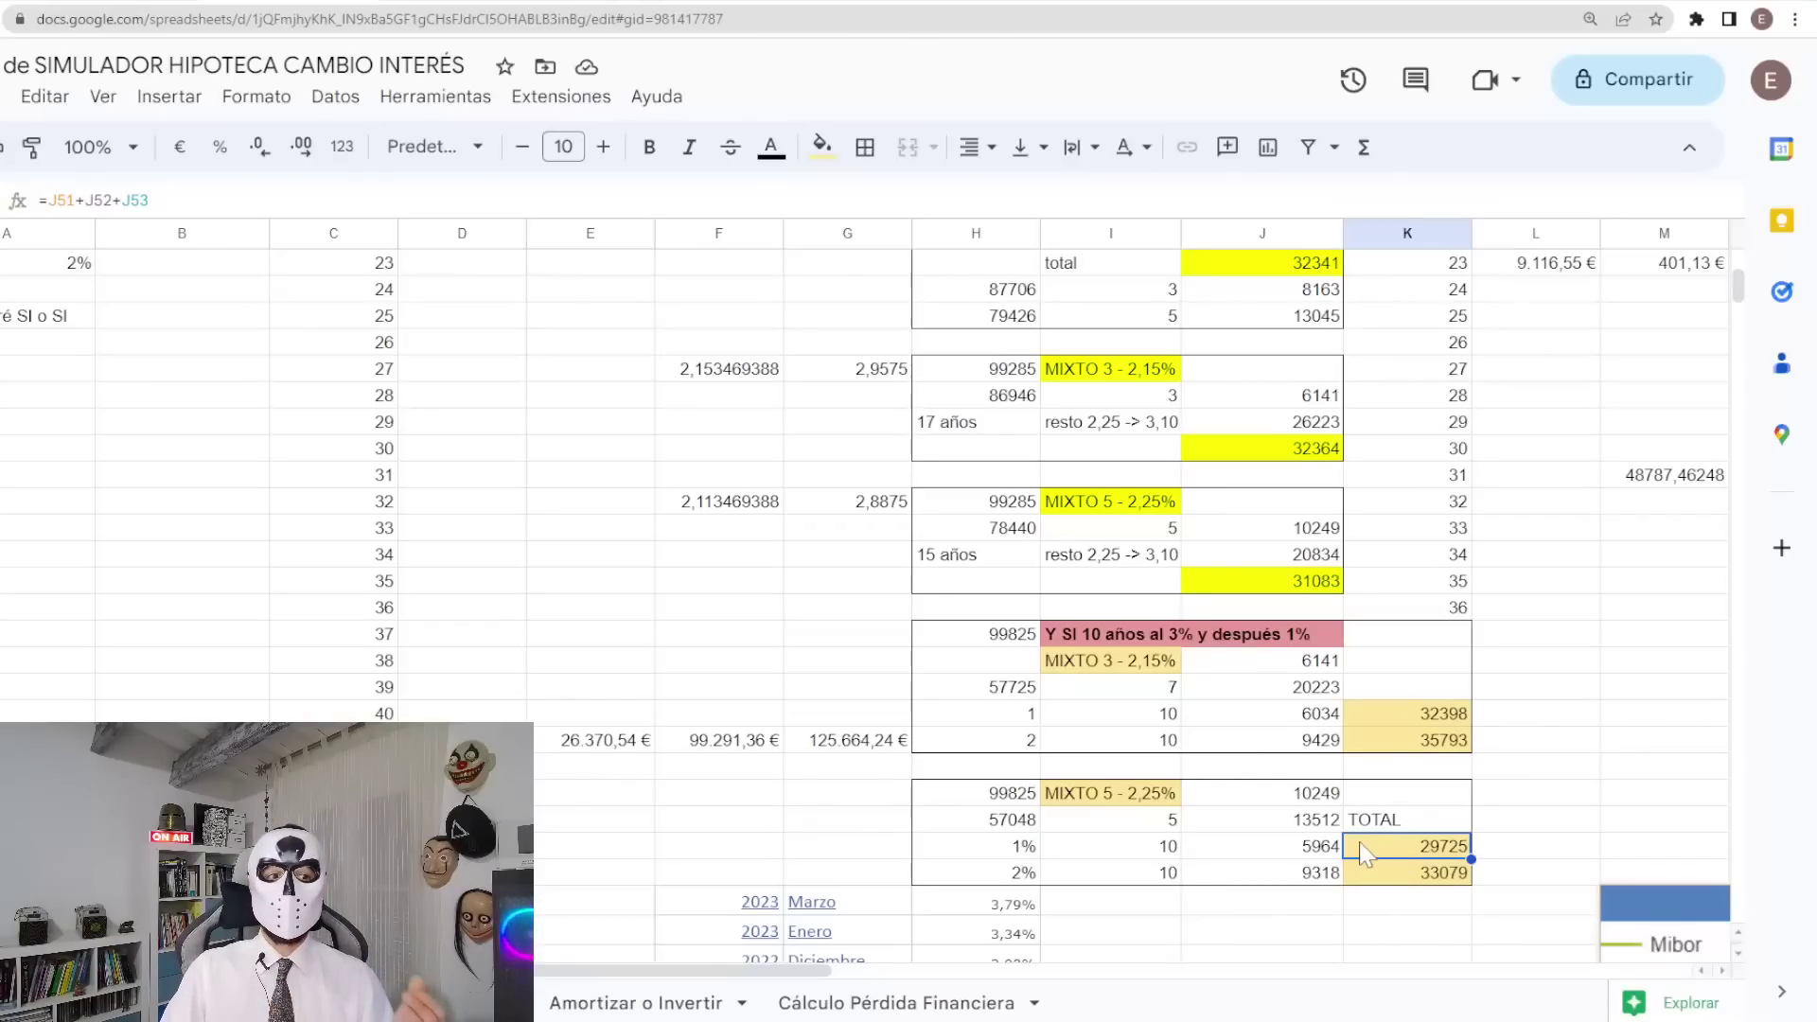
pyautogui.click(1388, 740)
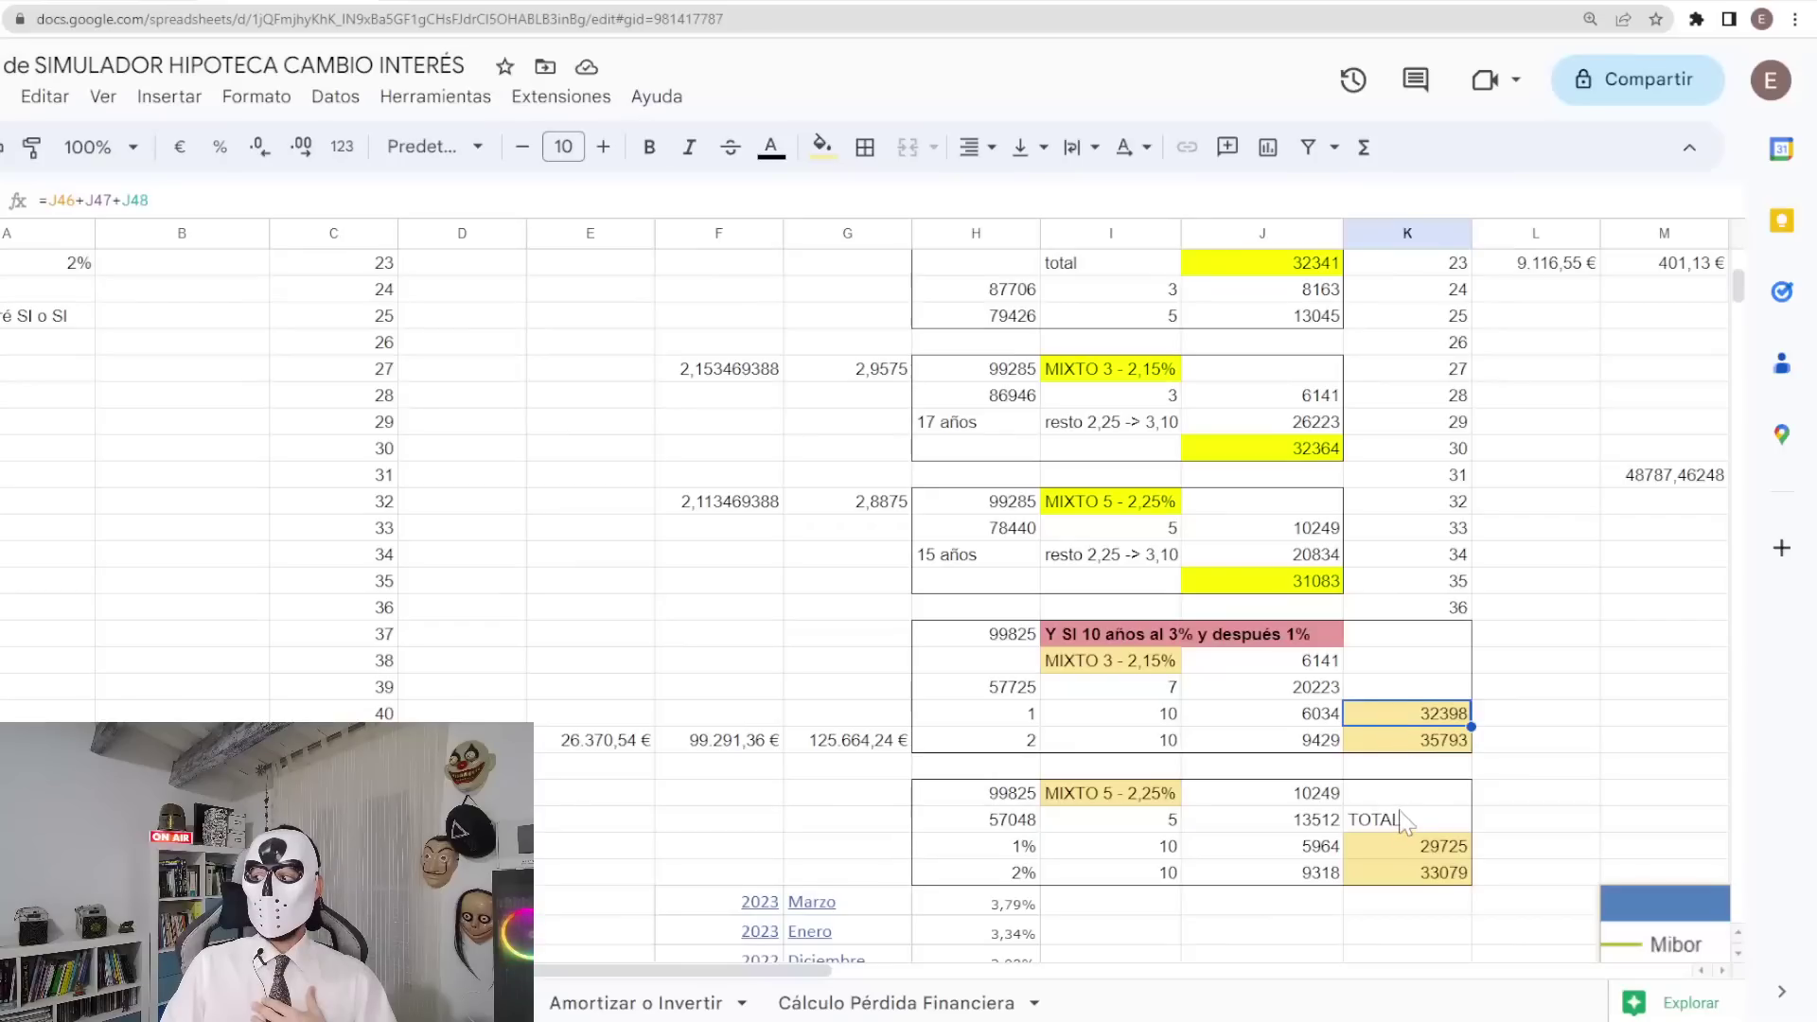
pyautogui.click(1404, 845)
pyautogui.click(1401, 688)
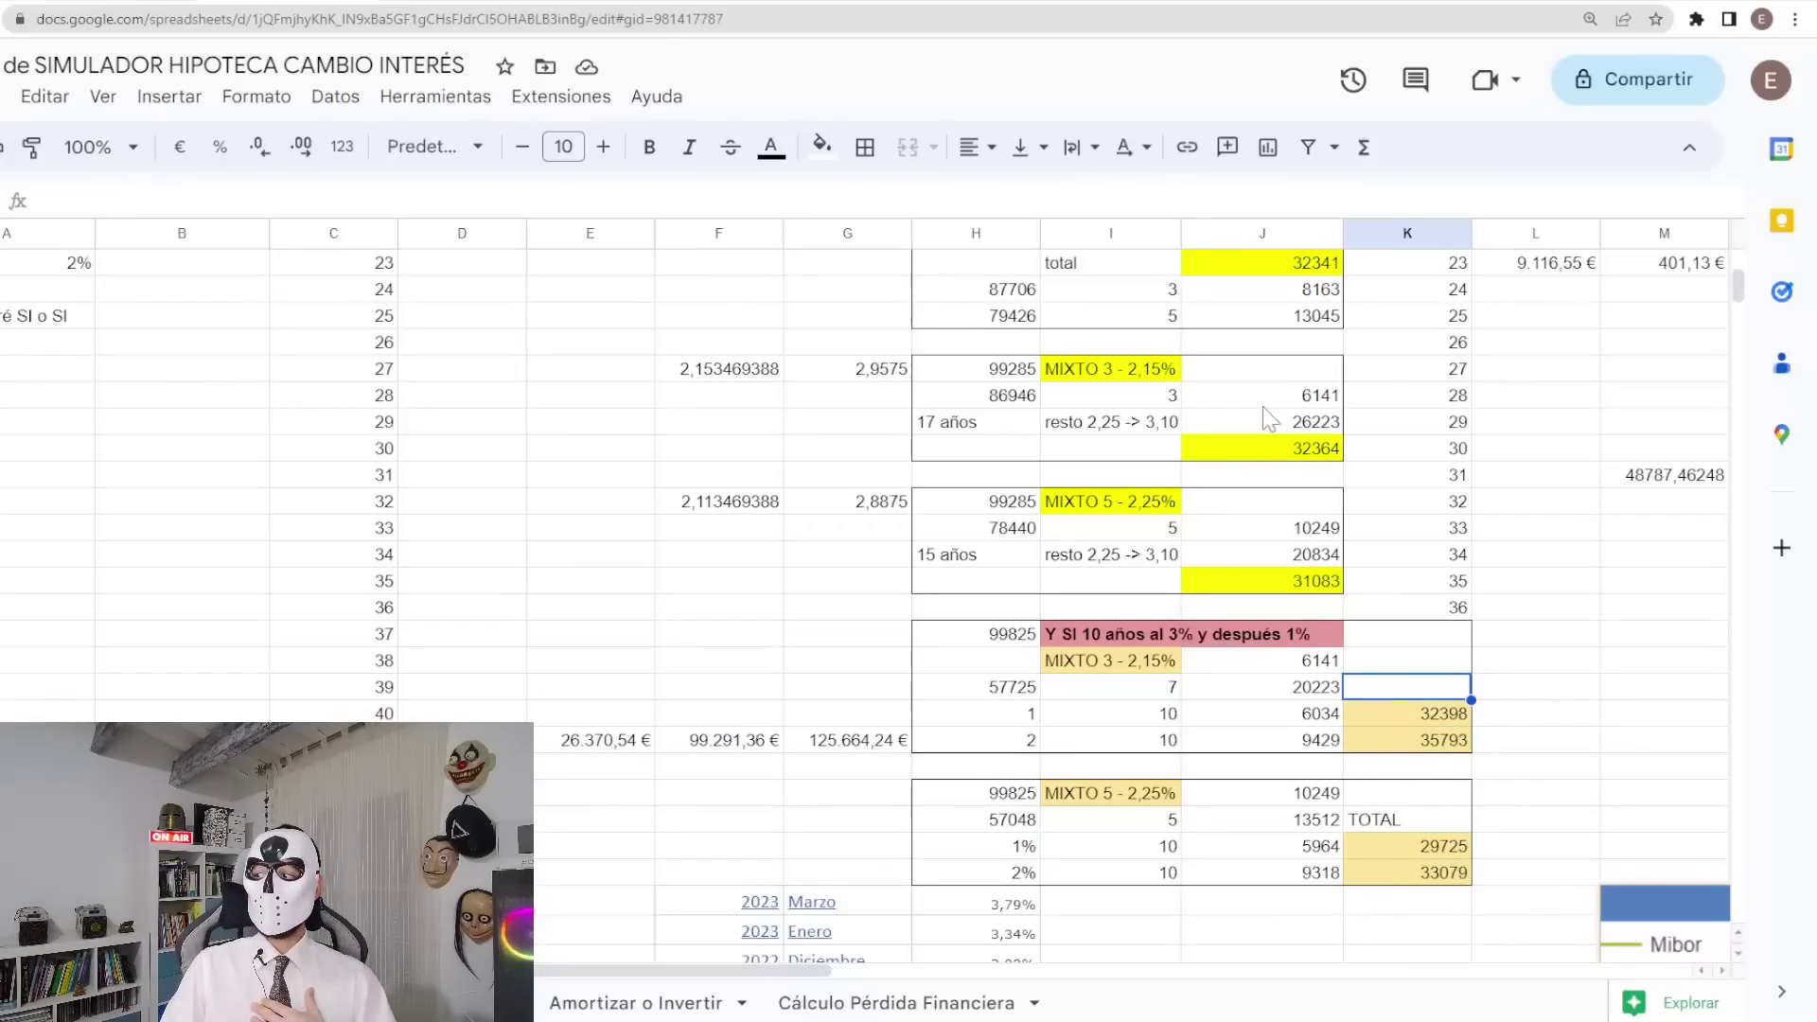
pyautogui.click(1230, 264)
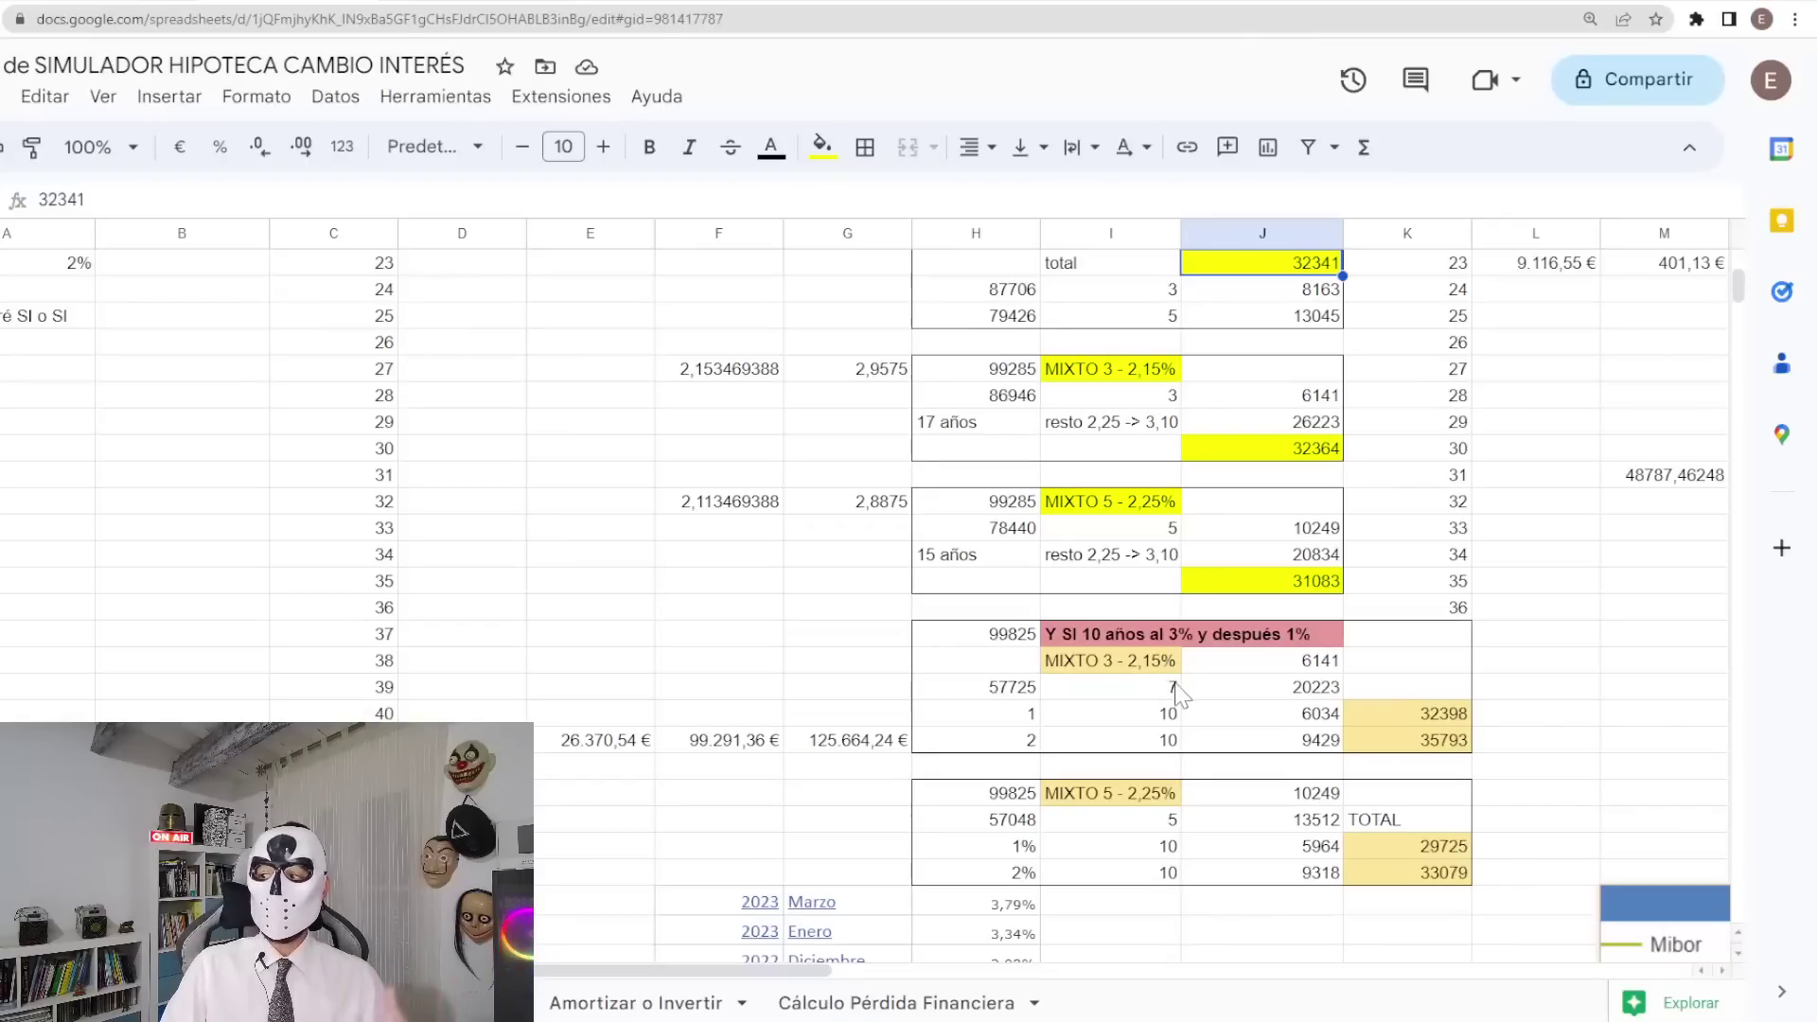
# Weigh the MIXTO 5 - 2,25% scenario's 1% total against the fixed offer's total and the MIXTO 3 total in the 2% case.
pyautogui.click(1136, 795)
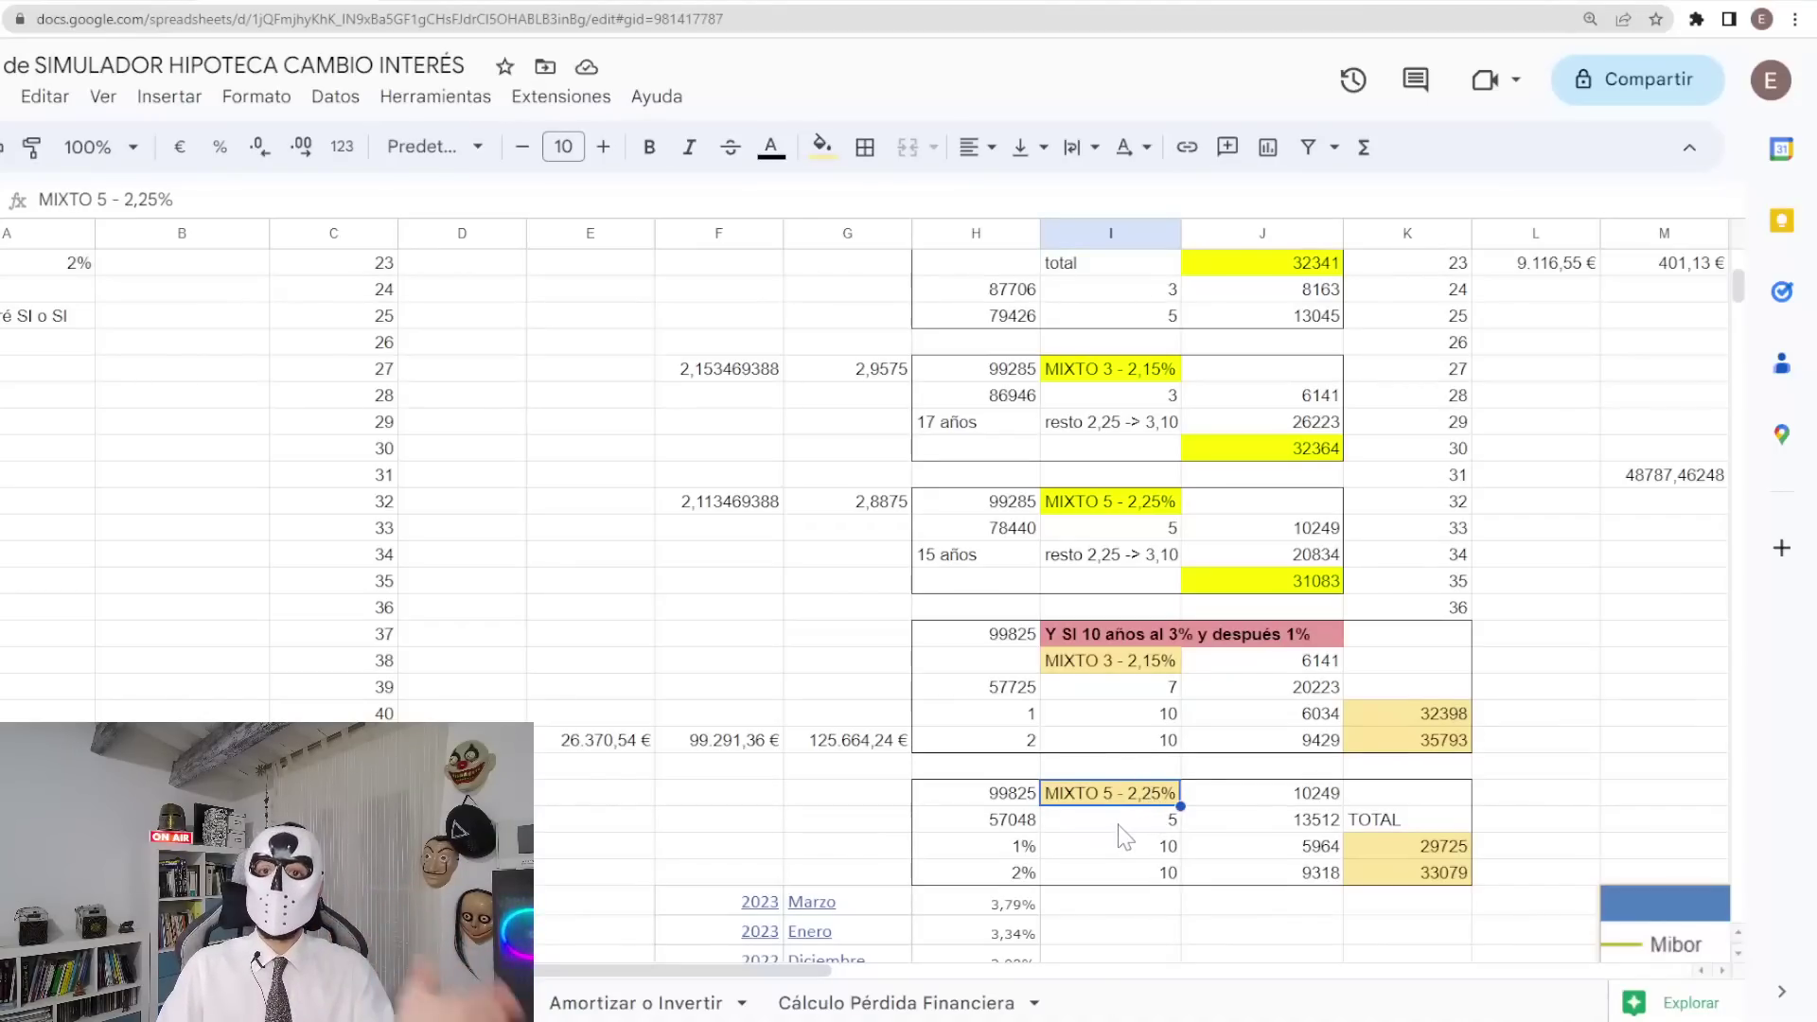
pyautogui.press('Up')
pyautogui.press('Left')
pyautogui.click(1094, 795)
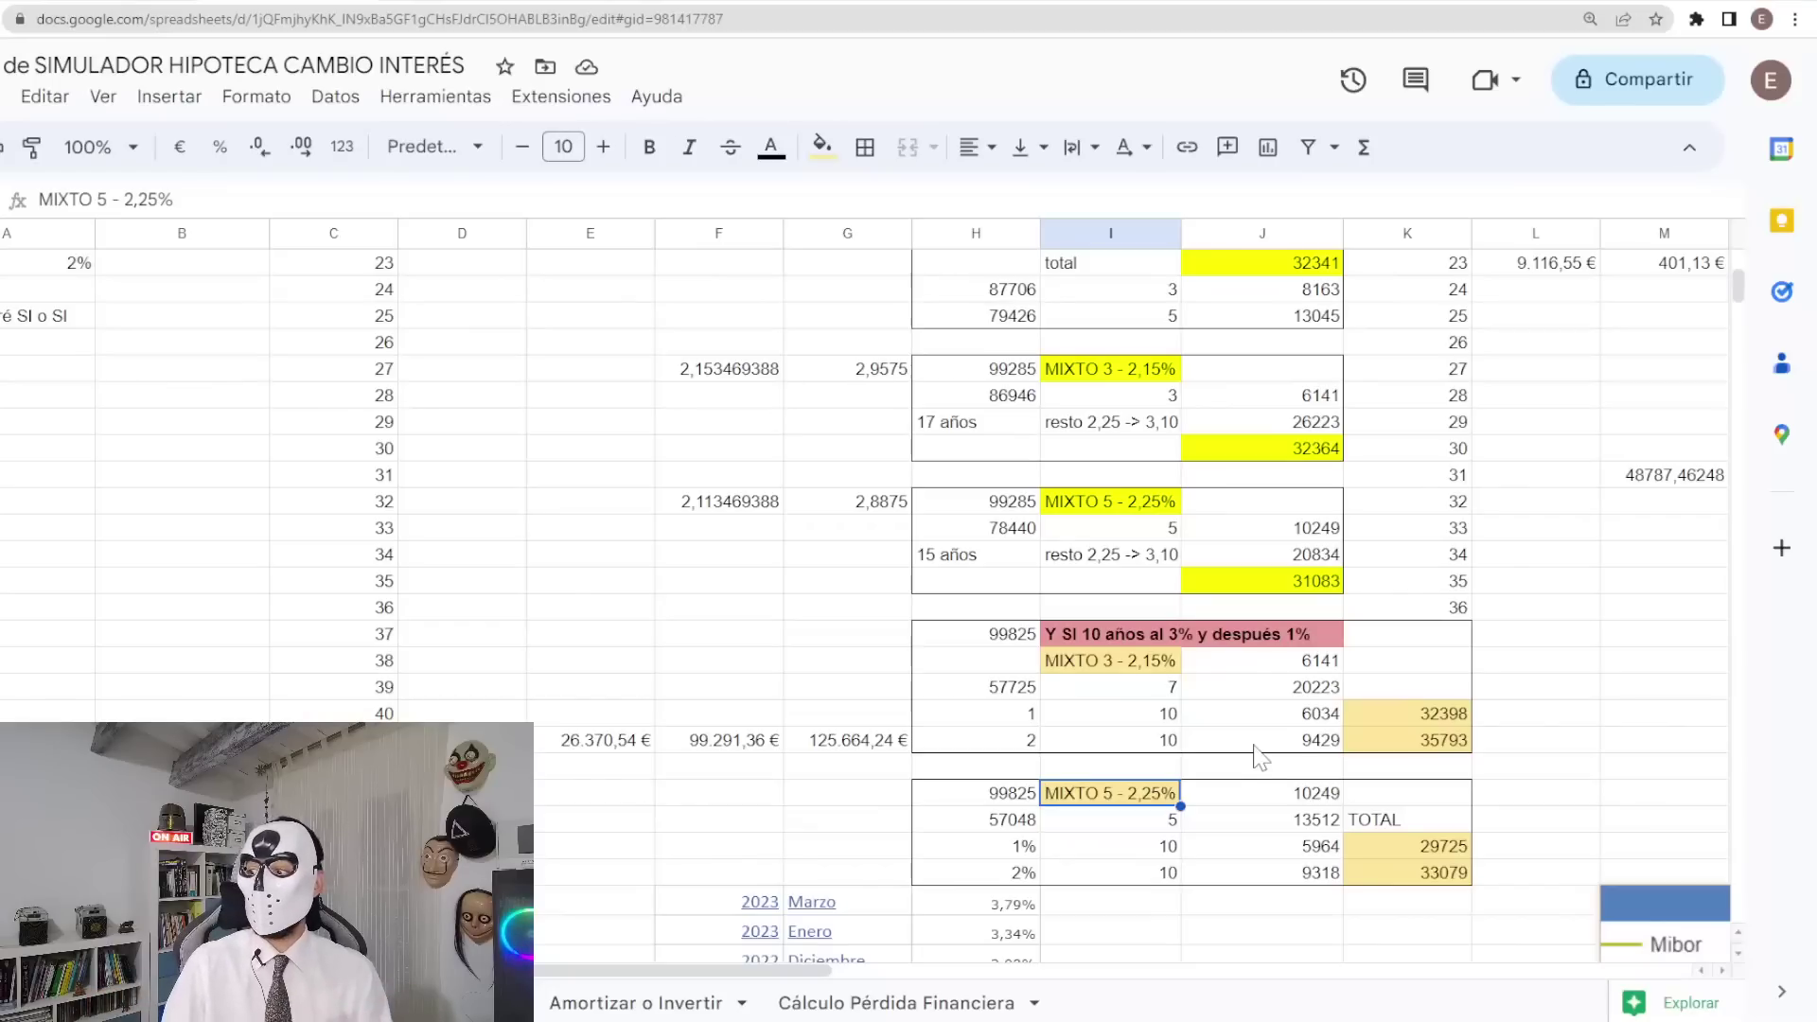
pyautogui.click(1367, 850)
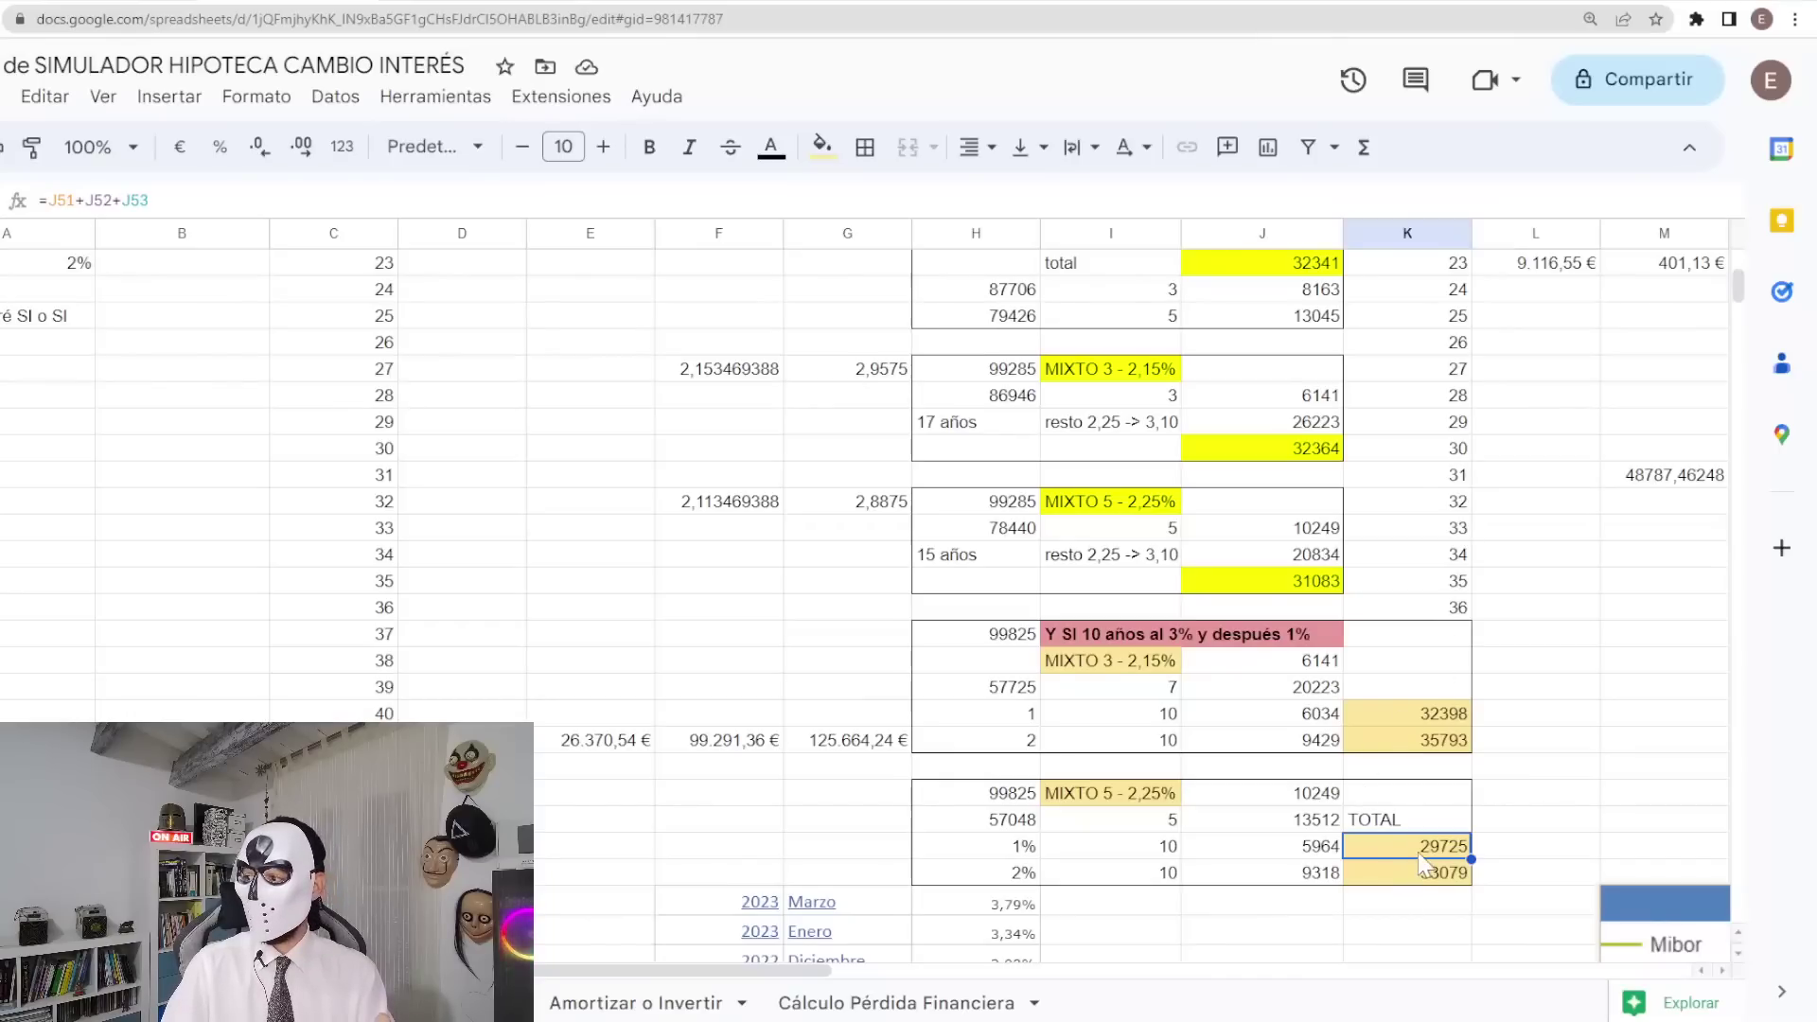
pyautogui.click(1336, 268)
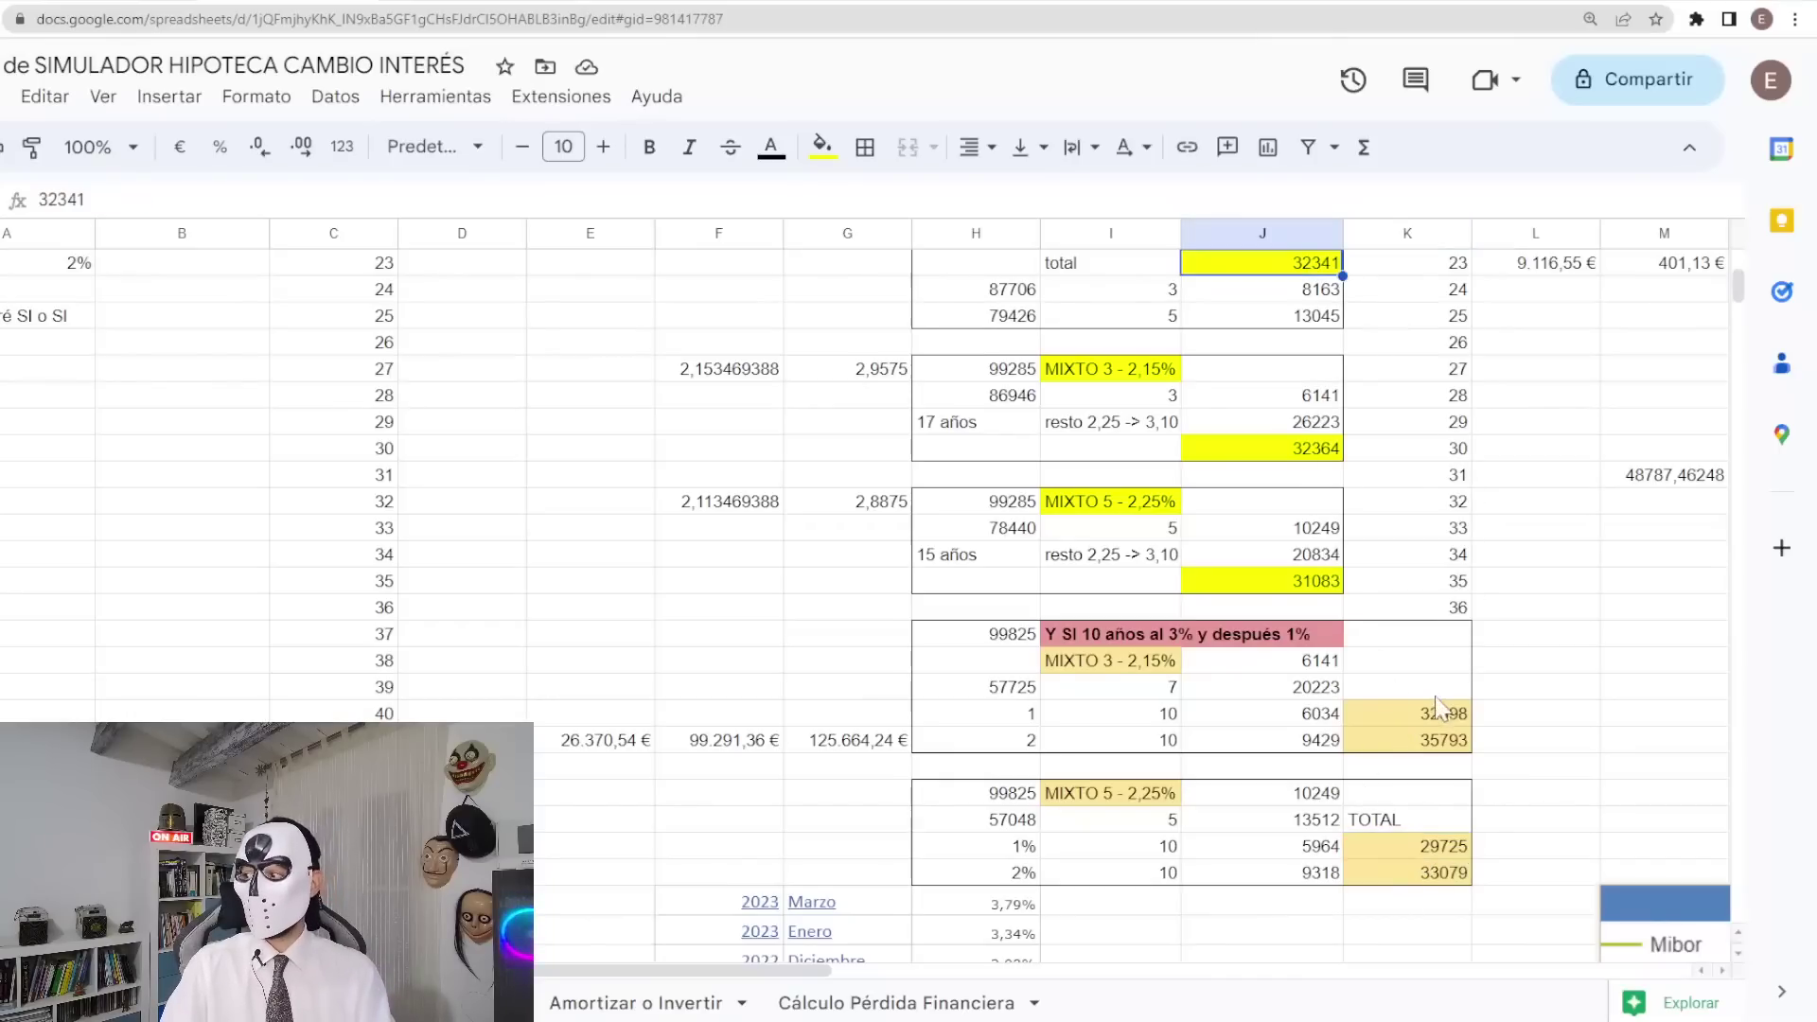
pyautogui.click(1420, 738)
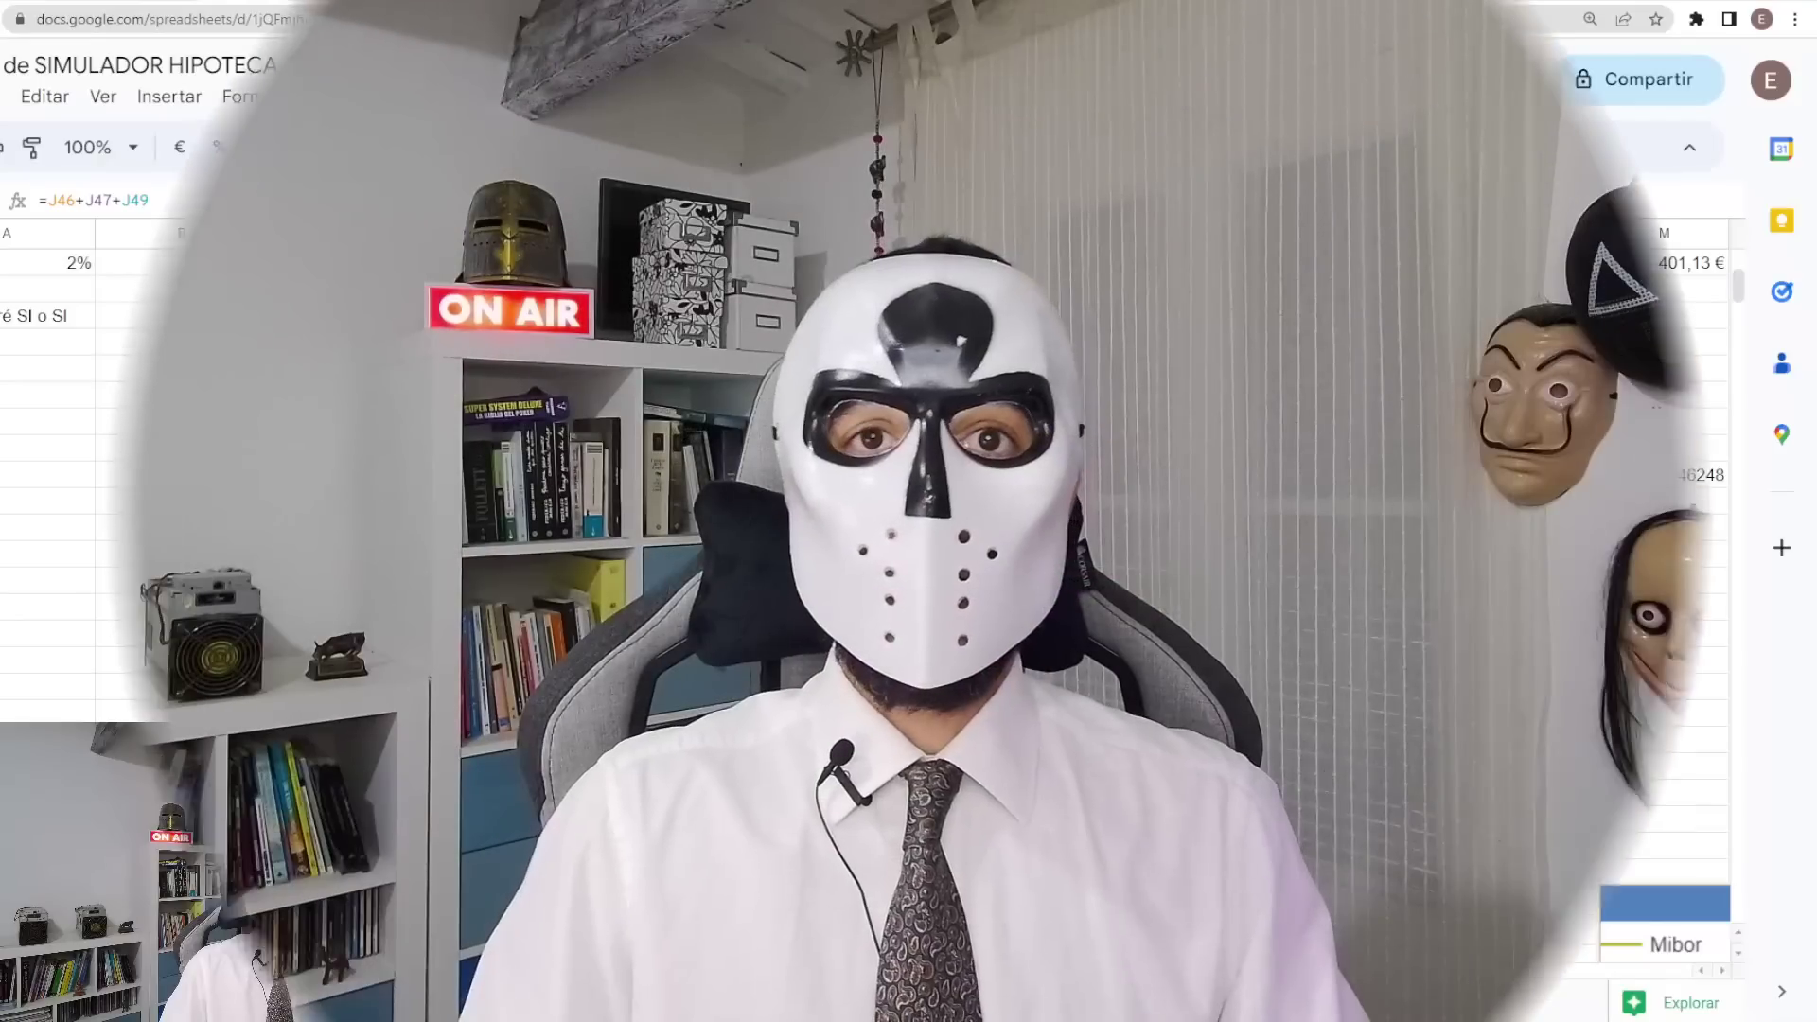